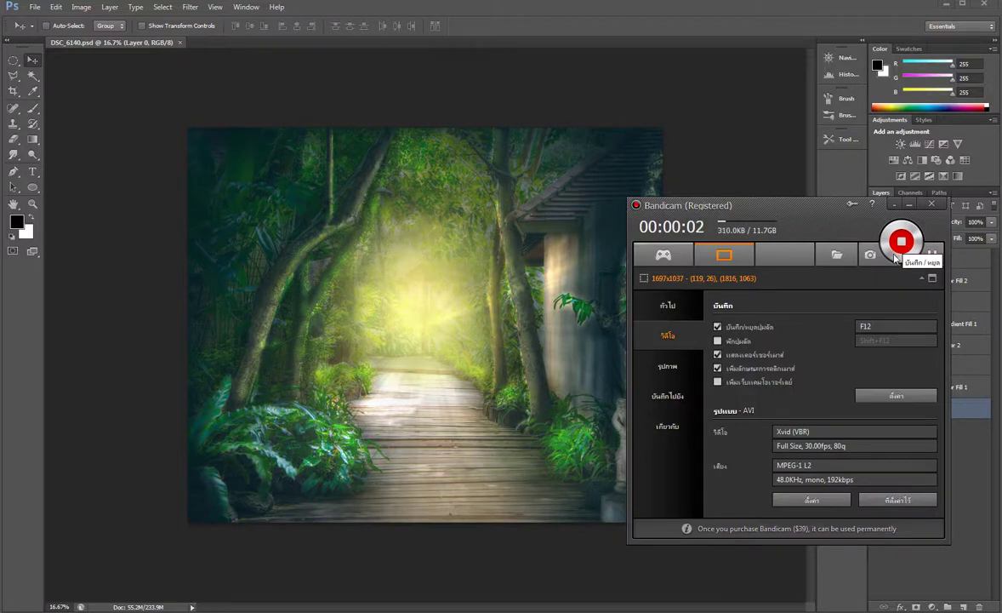
Hide every effect layer above Layer 0 to show the original boardwalk photo.
left_click(837, 192)
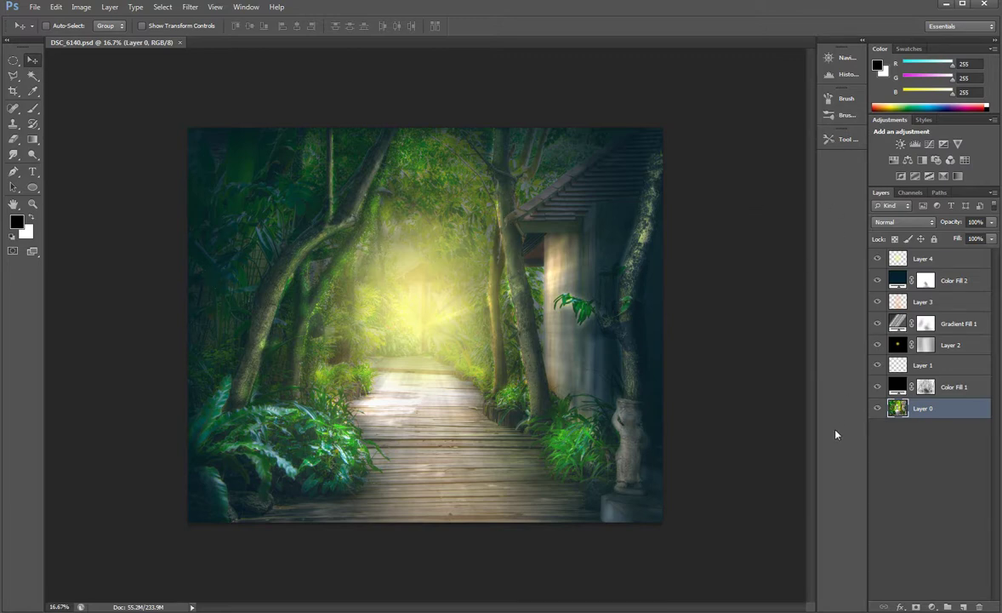
left_click_drag(877, 388, 879, 263)
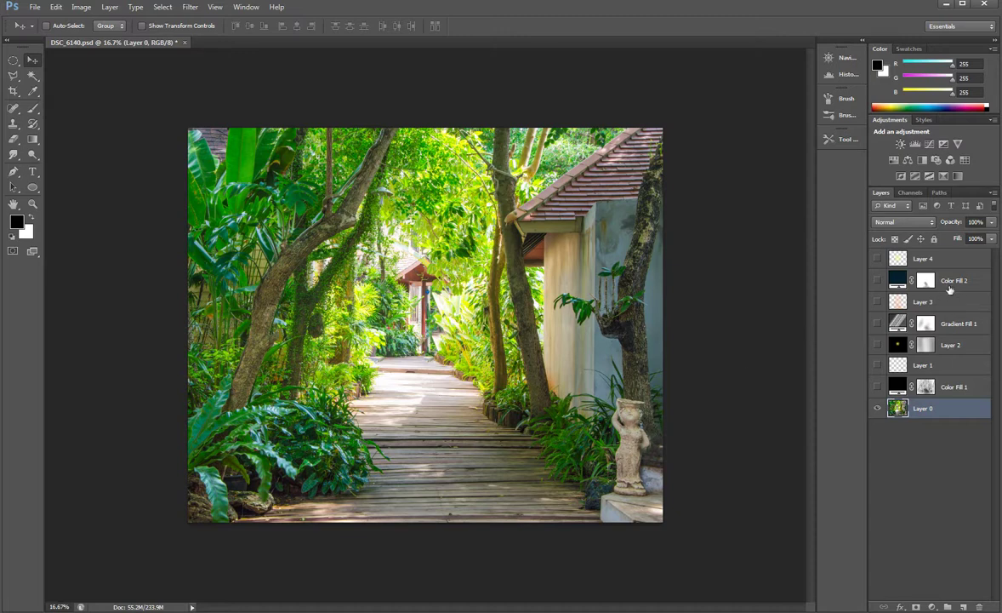
Delete Layer 4 through Color Fill 1, keeping only Layer 0.
left_click(964, 265)
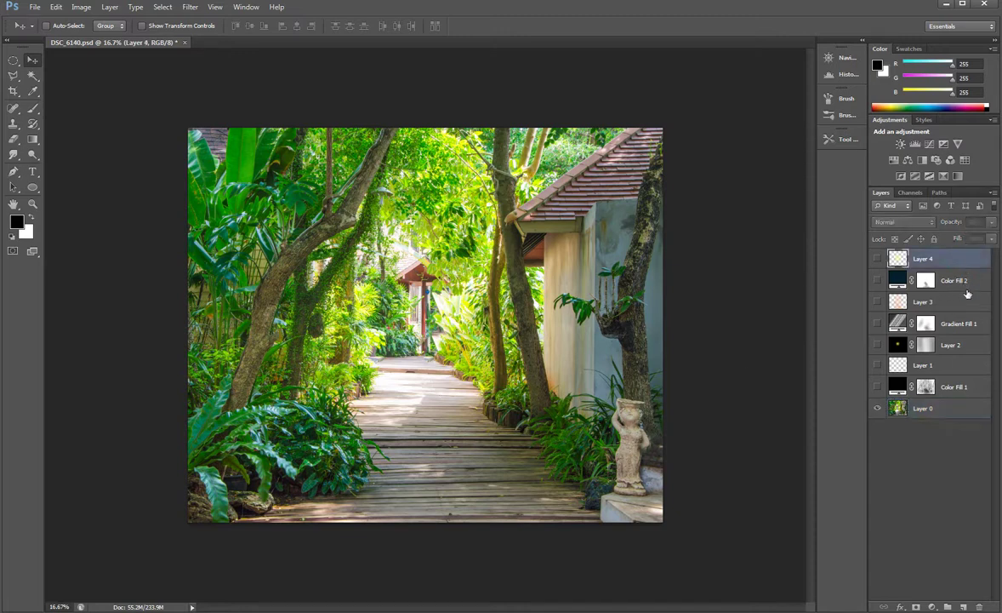
left_click(965, 279)
left_click(965, 266)
left_click(961, 280, "ctrl")
left_click(963, 302, "ctrl")
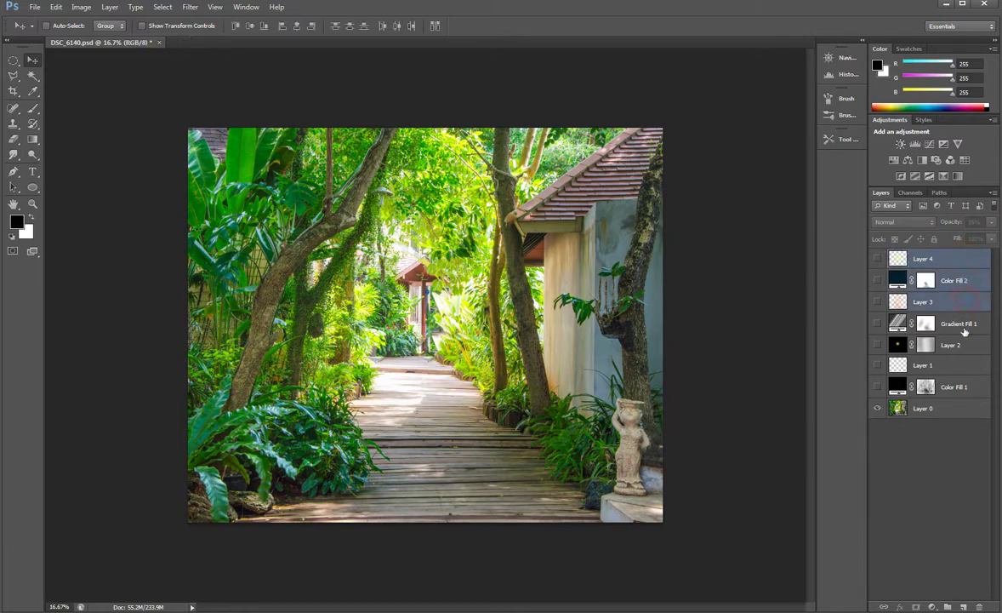
left_click(959, 324, "ctrl")
left_click(966, 346, "ctrl")
left_click(968, 366, "ctrl")
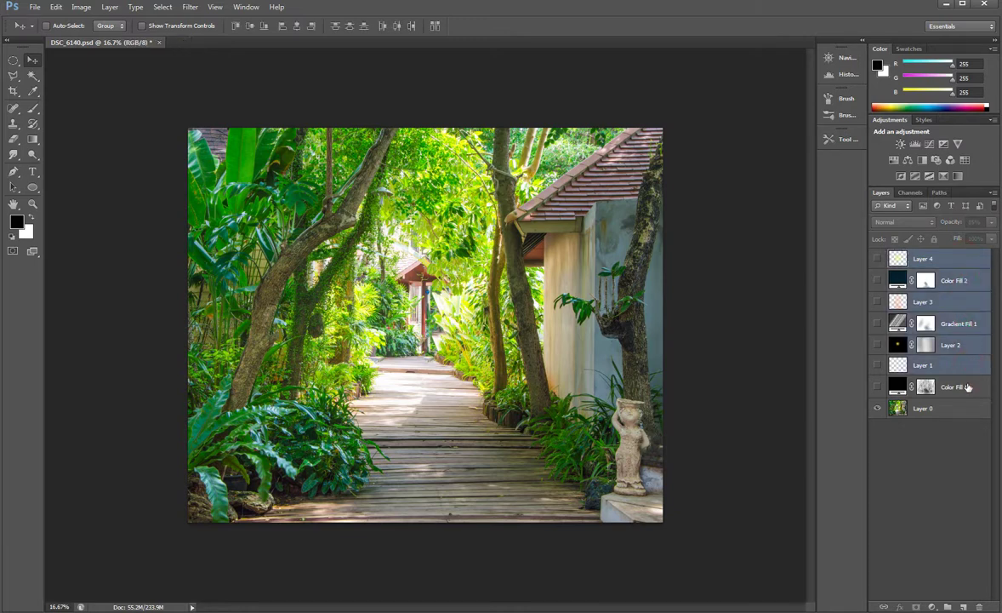
left_click(967, 389, "ctrl")
key("Delete")
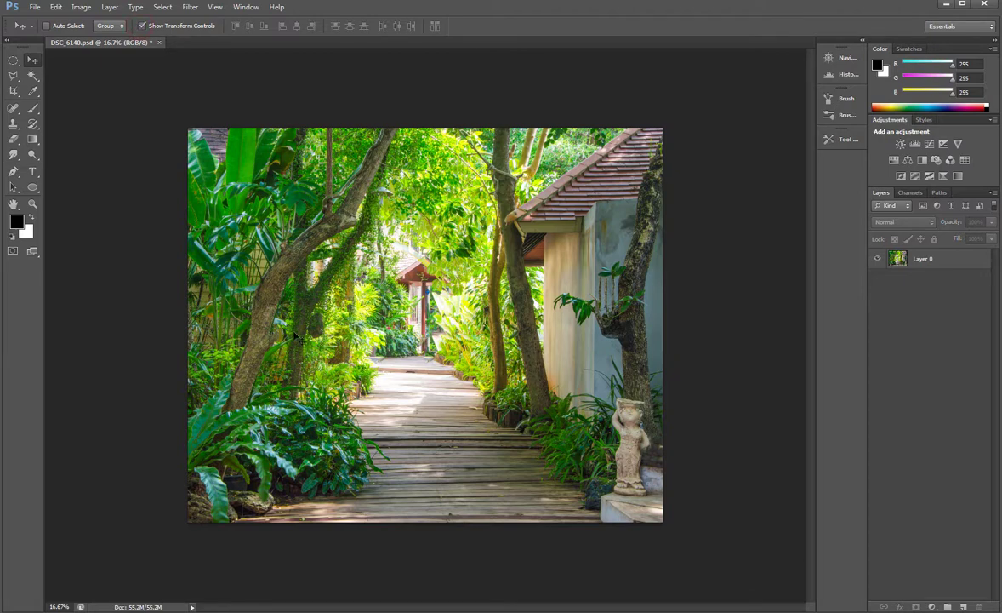
left_click(276, 312)
left_click(477, 235)
left_click(328, 225)
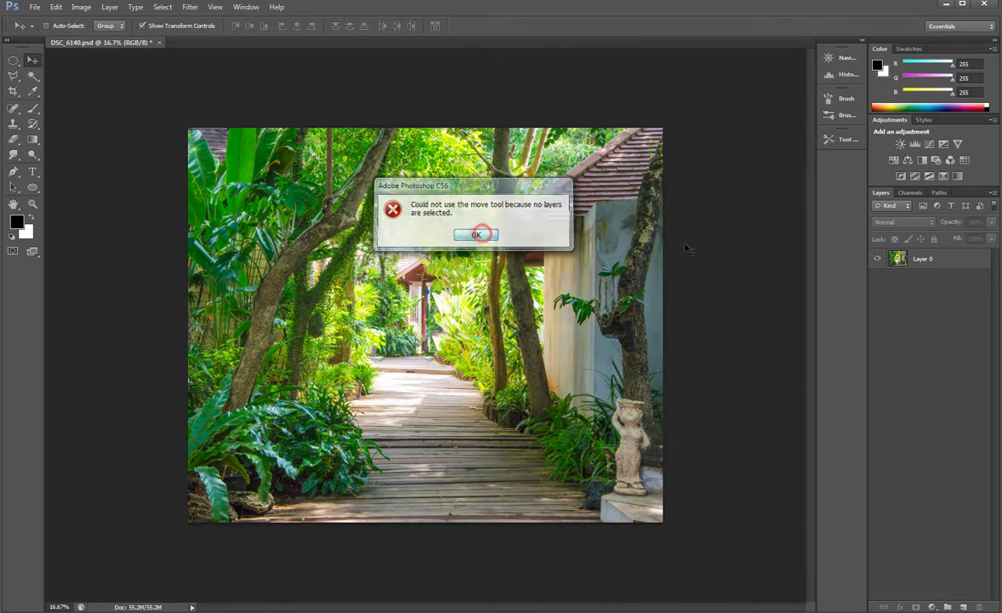
left_click(477, 230)
left_click(925, 260)
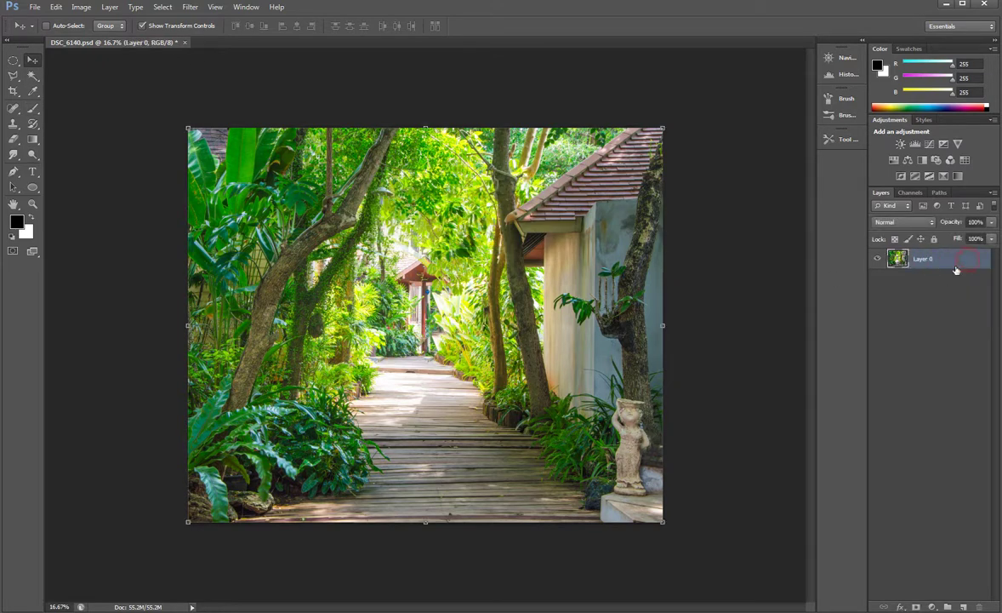
left_click_drag(662, 520, 774, 594)
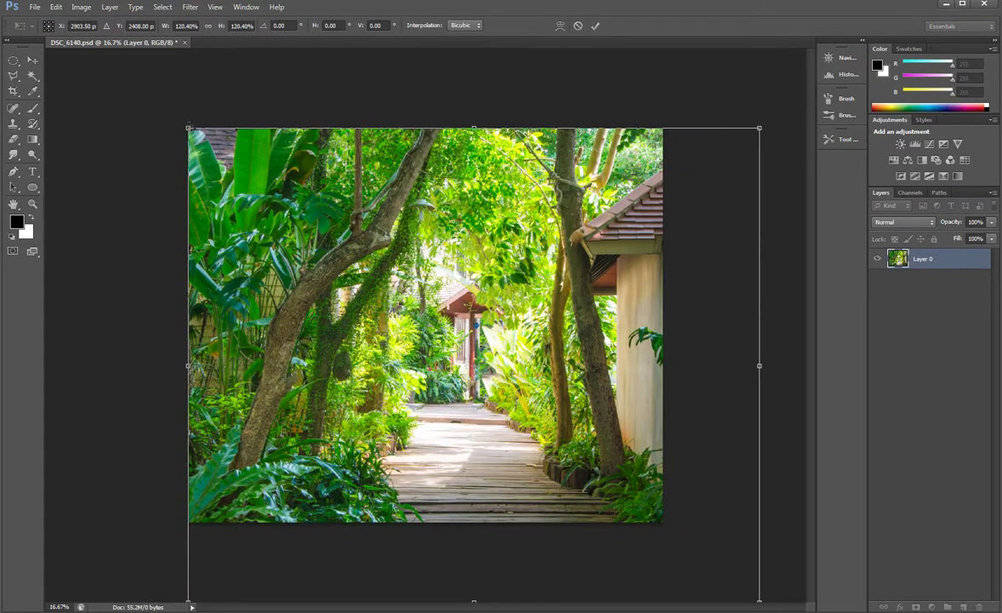
mouse_move(174, 118)
left_mouse_down()
mouse_move(79, 58)
mouse_move(187, 118)
left_mouse_up()
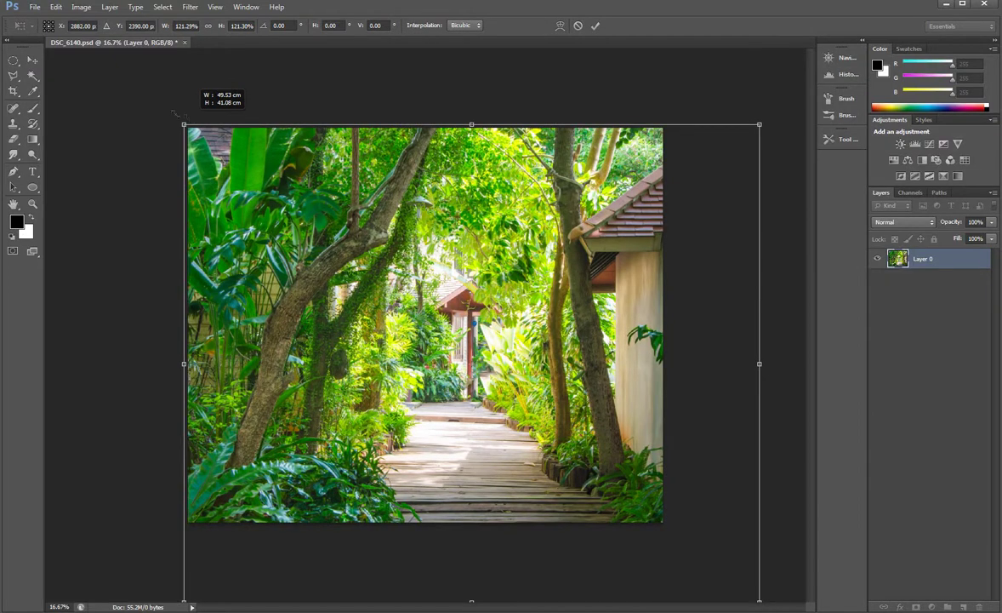
left_click_drag(174, 116, 169, 111)
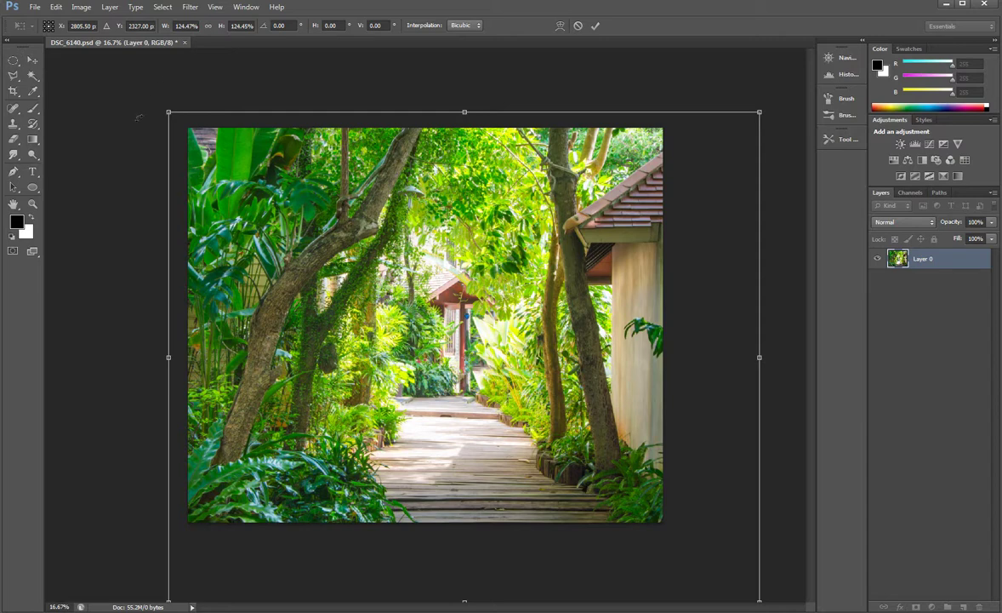
left_click(31, 60)
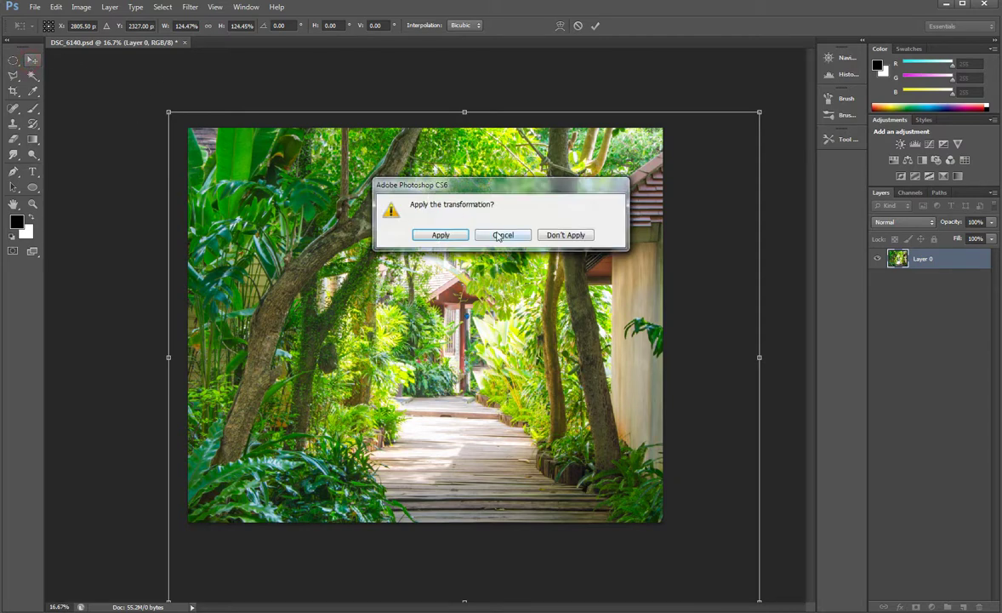
left_click(551, 234)
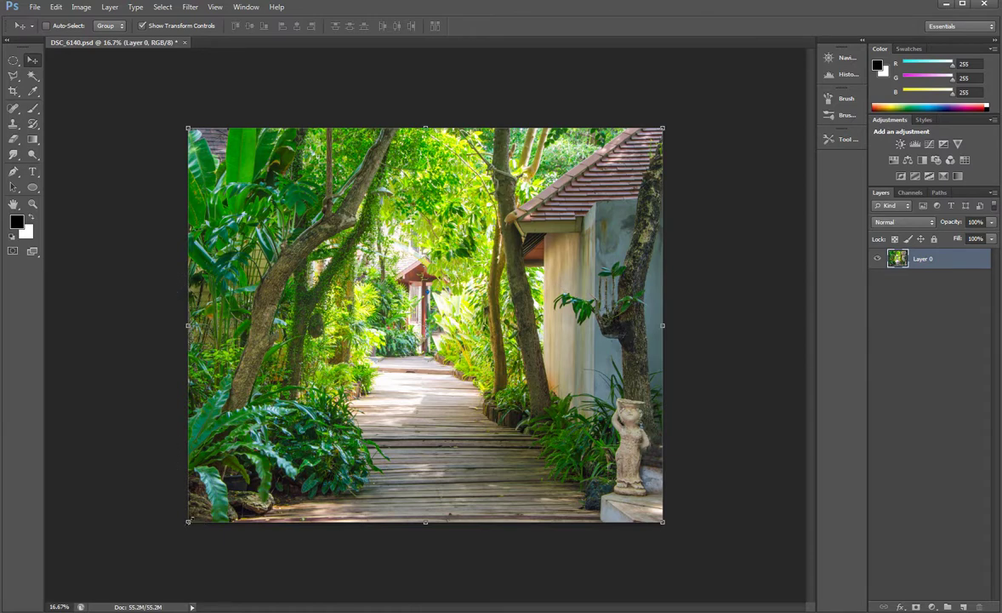
mouse_move(188, 521)
left_mouse_down()
mouse_move(145, 557)
mouse_move(185, 522)
left_mouse_up()
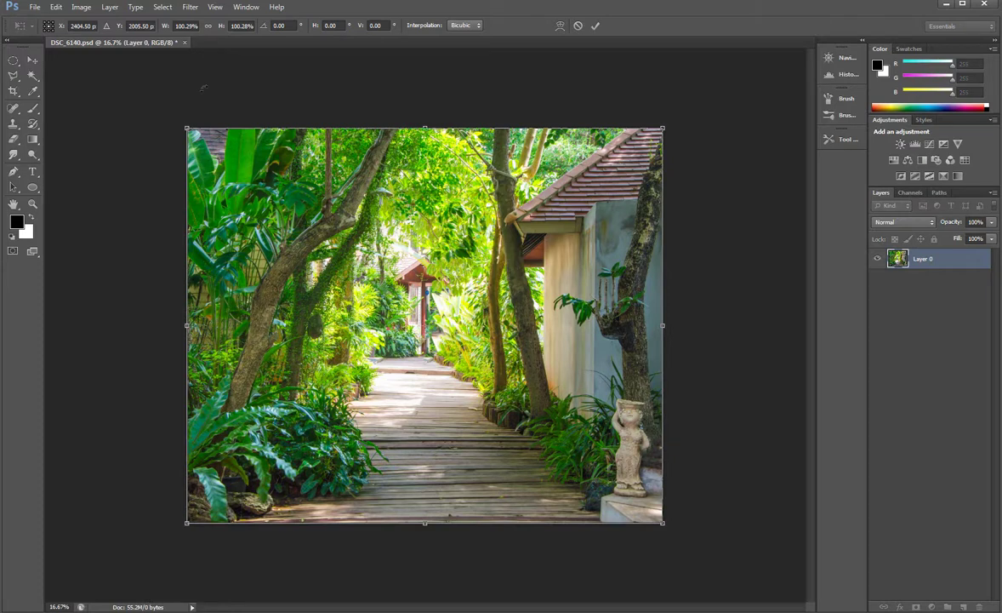
left_click(186, 43)
key("Return")
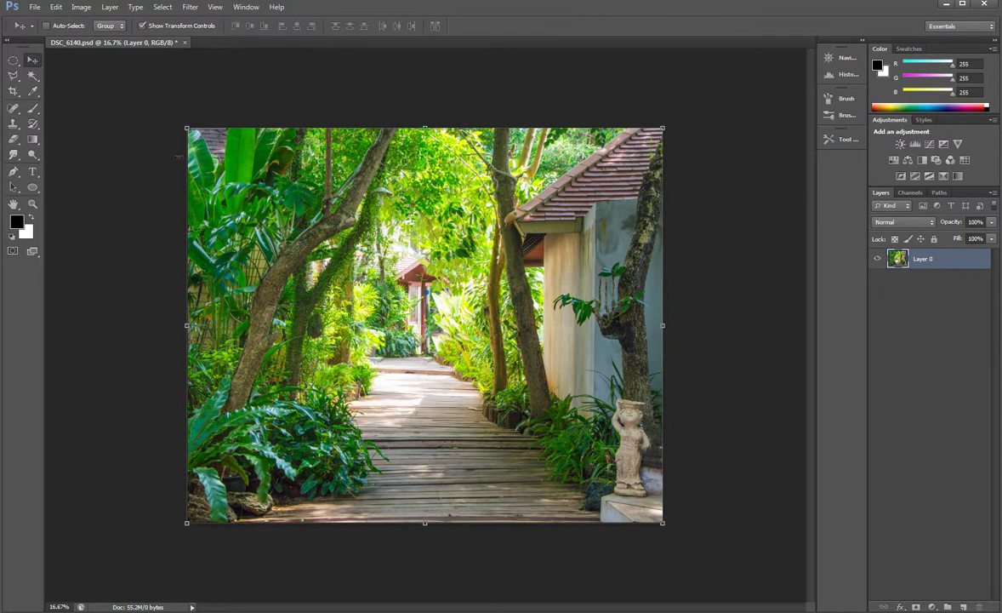
Crop outward from the top-left corner, adding transparent canvas above and left of the photo.
left_click(14, 91)
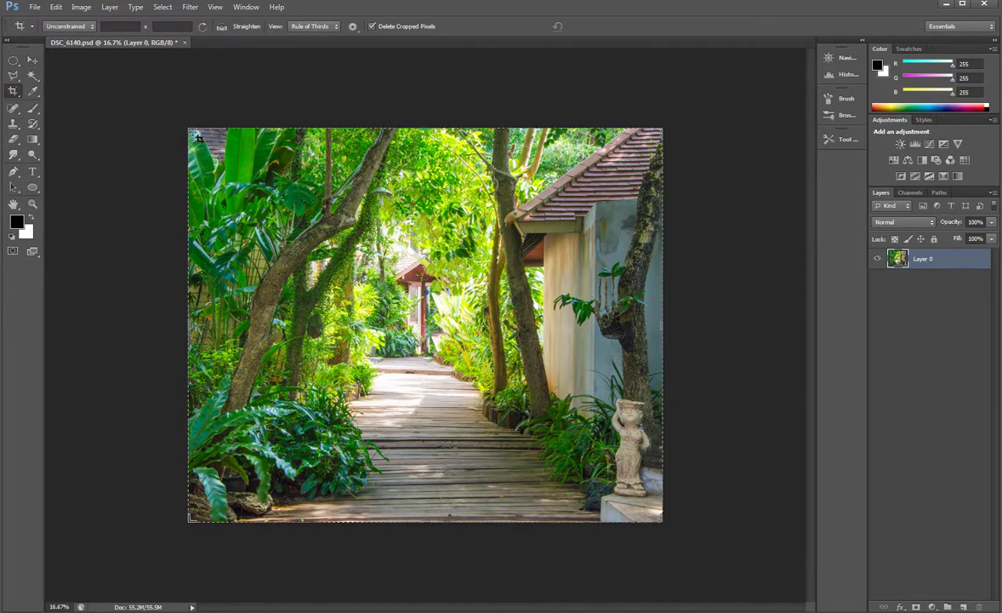
left_click_drag(190, 130, 92, 62)
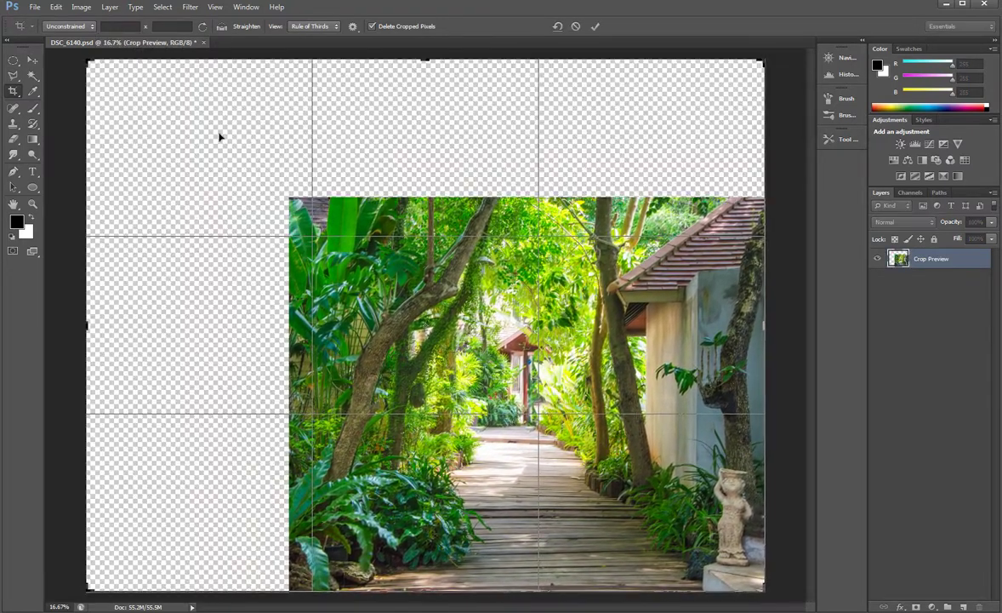
left_click(33, 60)
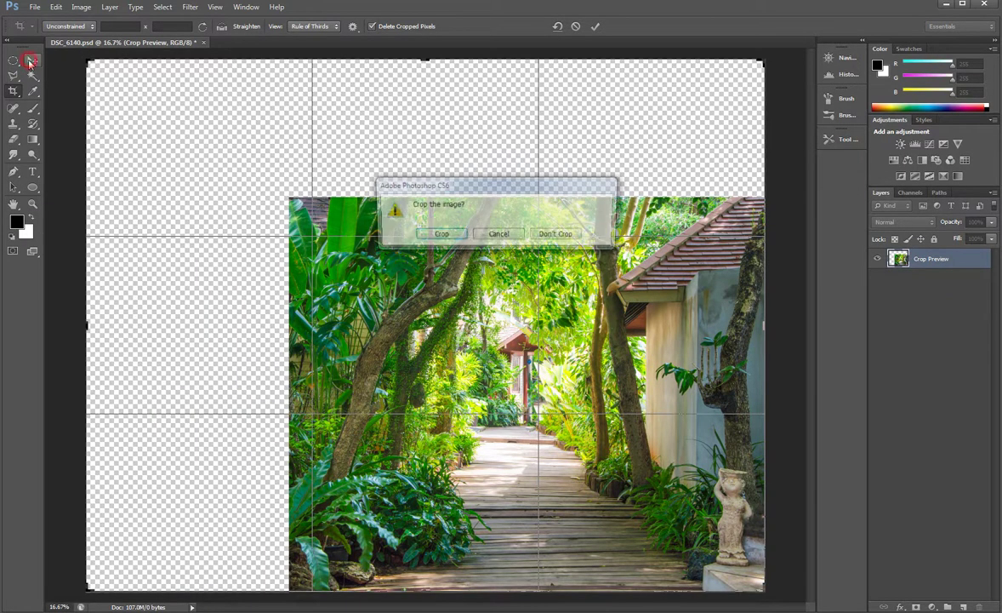
left_click(440, 234)
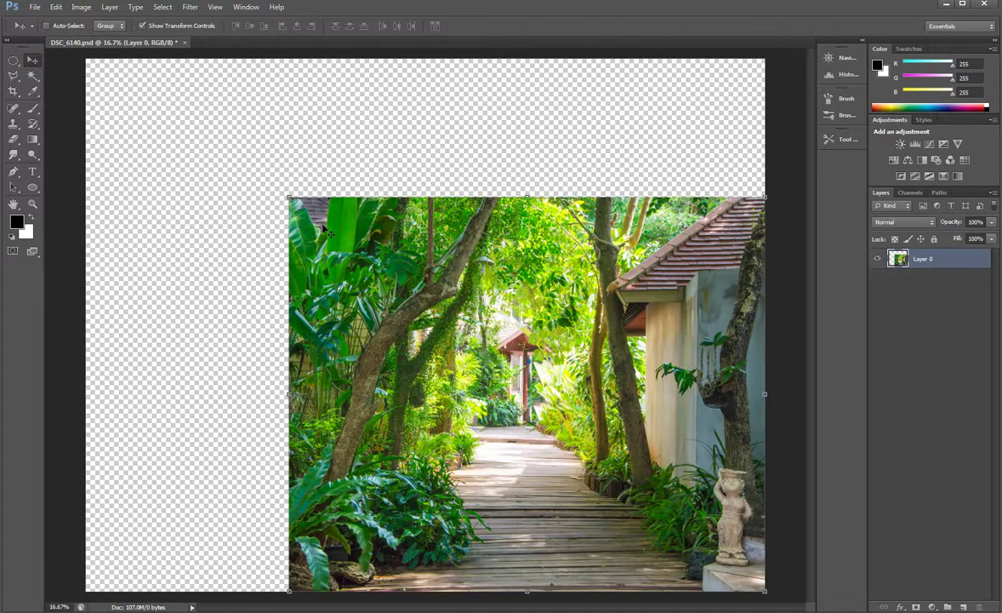
Scale Layer 0 to about 144% width and 135% height to fill the canvas.
mouse_move(287, 195)
left_mouse_down()
mouse_move(168, 108)
mouse_move(99, 122)
mouse_move(140, 101)
left_mouse_up()
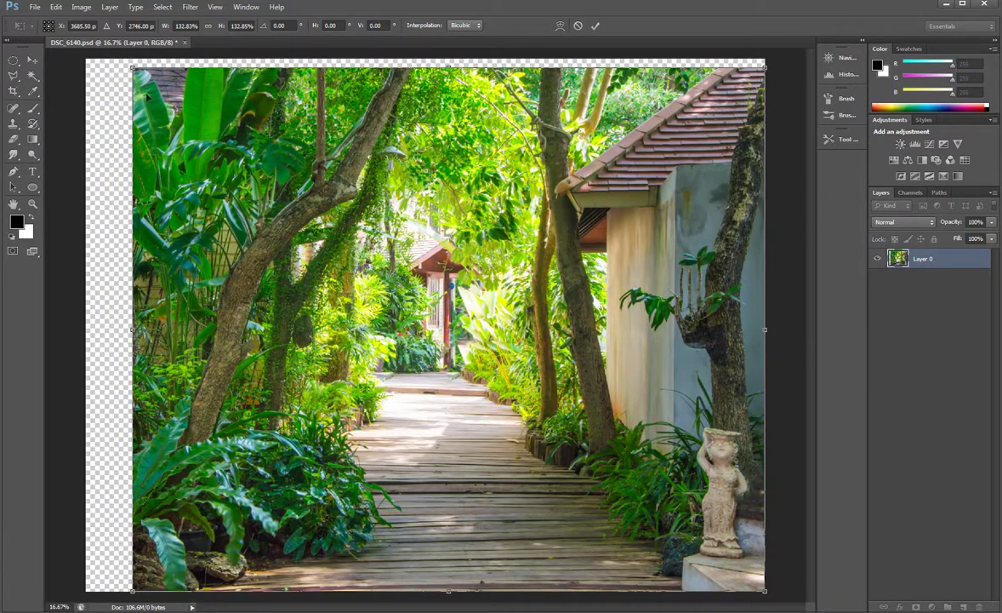
left_click_drag(132, 69, 78, 60)
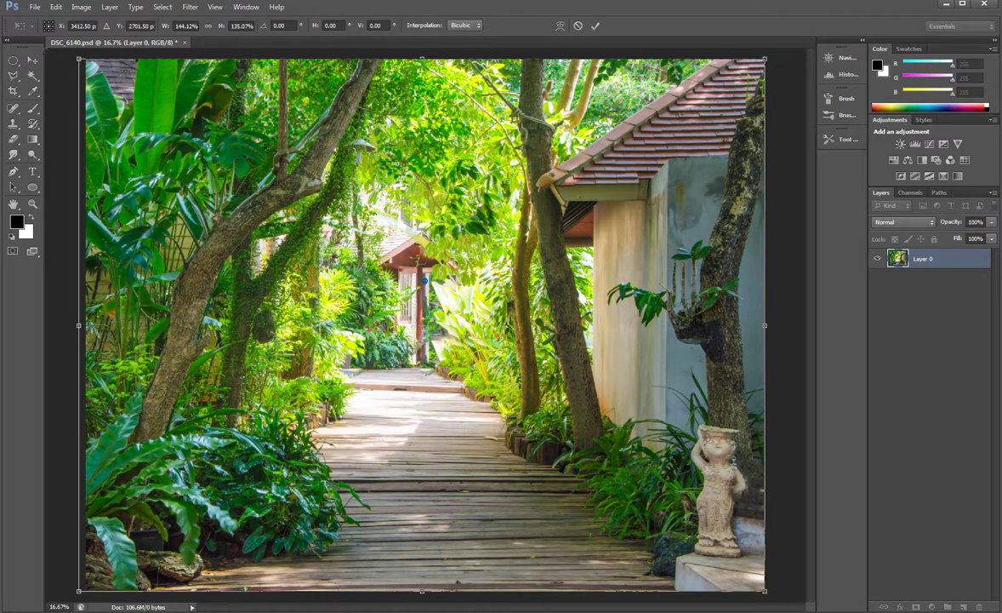
left_click(31, 59)
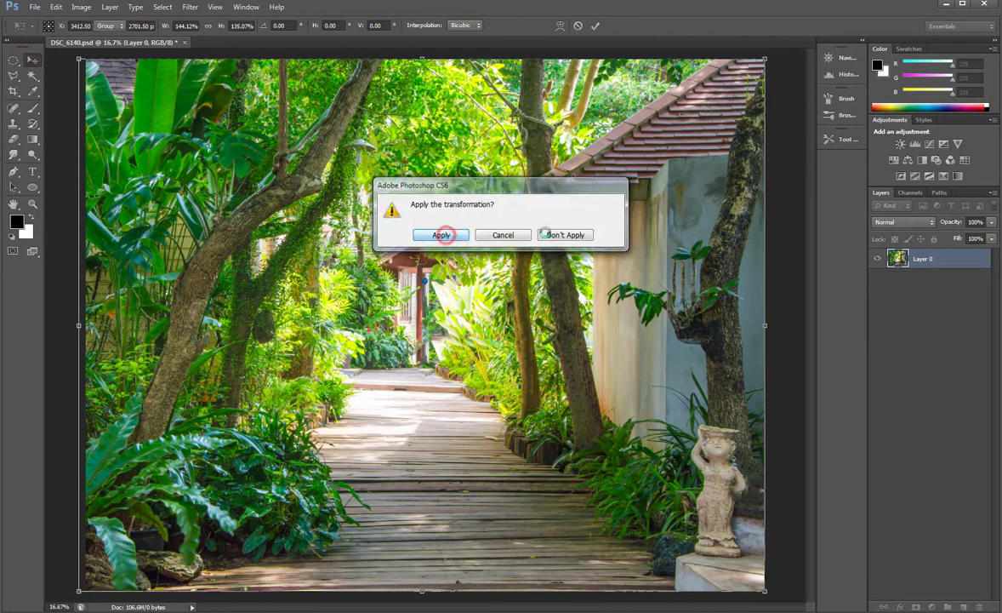
left_click(442, 235)
left_click(143, 26)
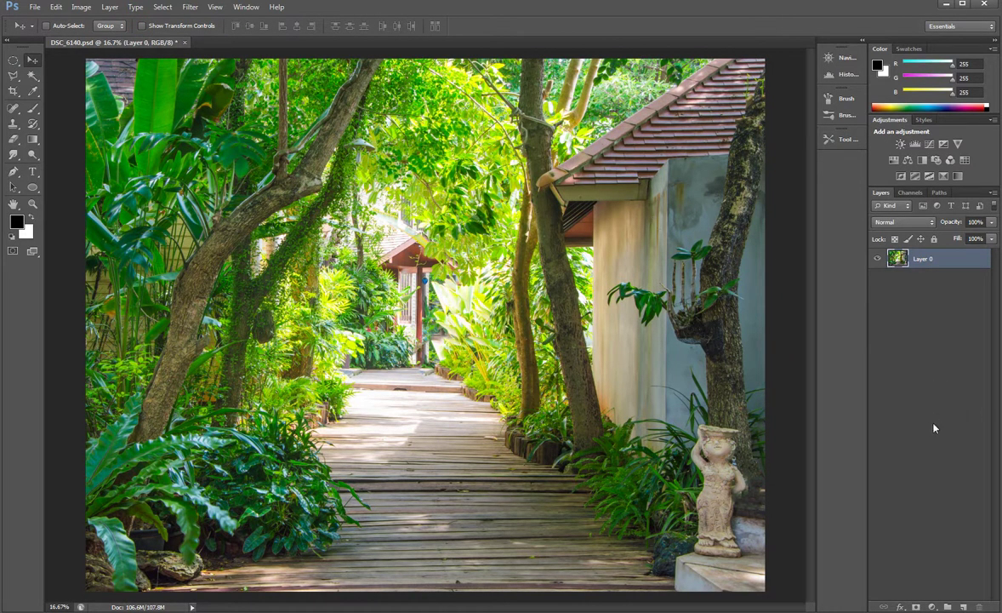
Add a new layer plus a black-to-transparent linear 90° Gradient Fill layer.
left_click(964, 607)
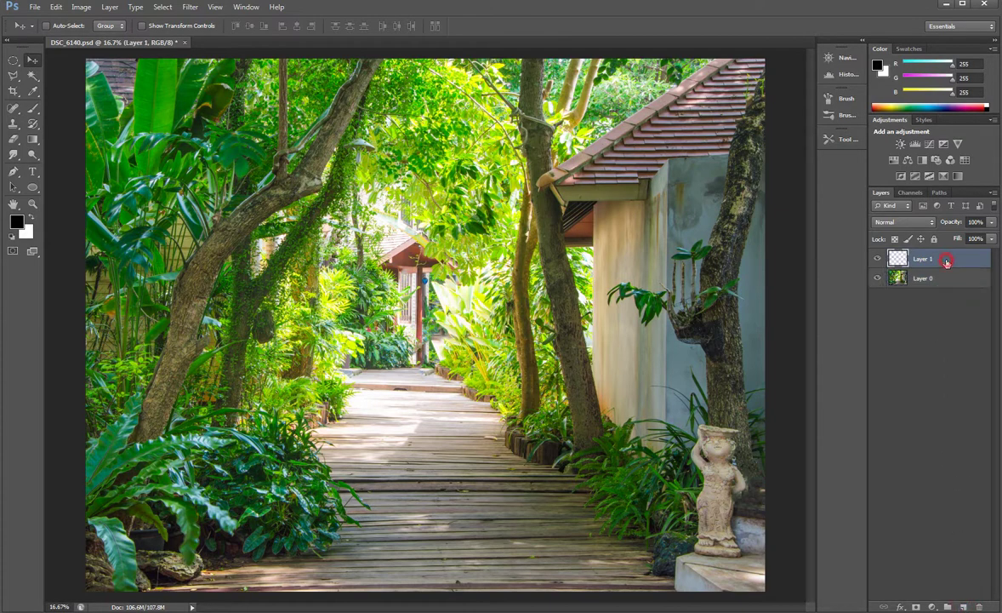
left_click(932, 607)
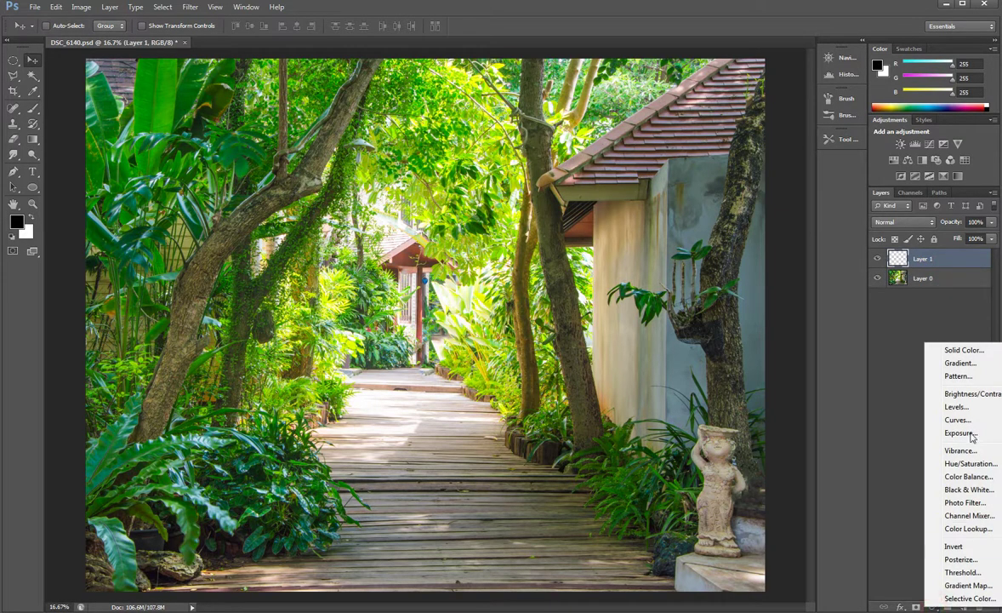
left_click(962, 364)
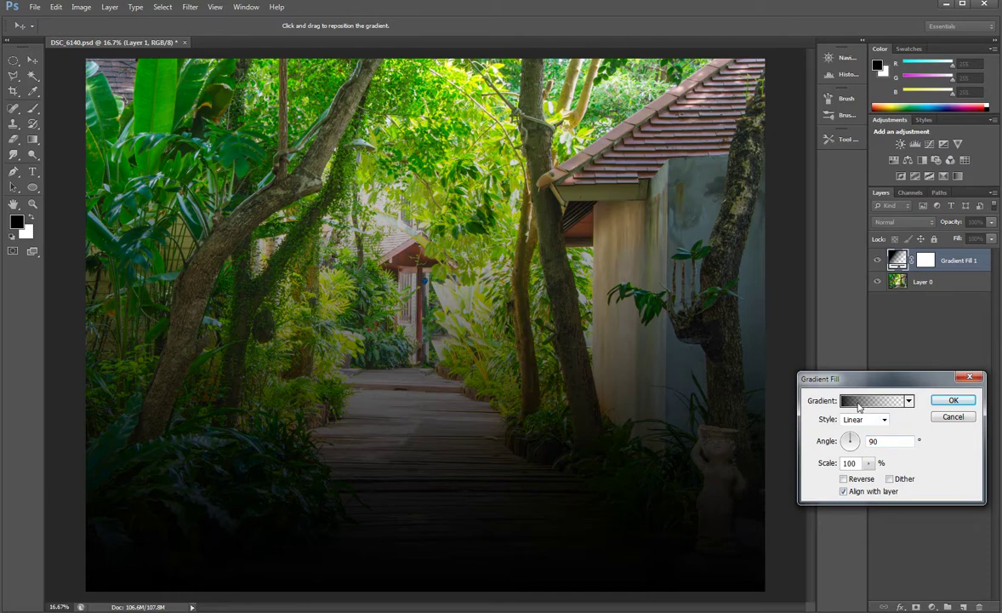
left_click(859, 407)
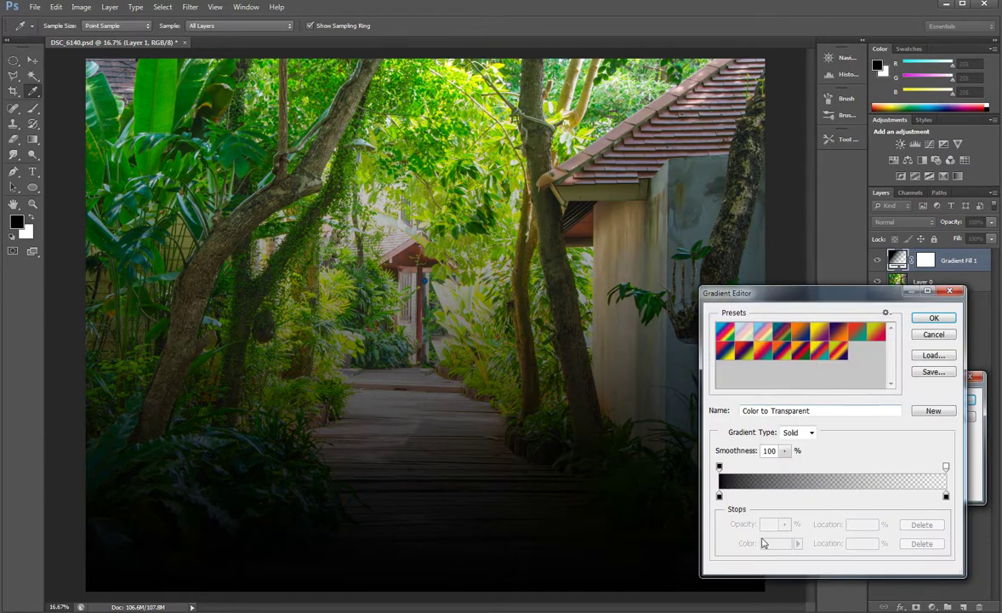
left_click(813, 434)
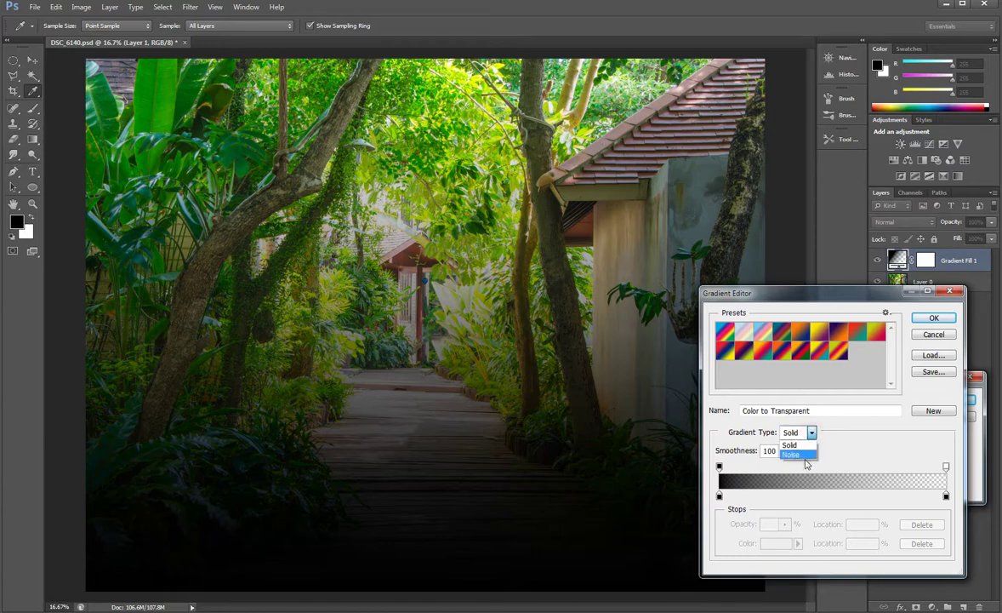
left_click(813, 444)
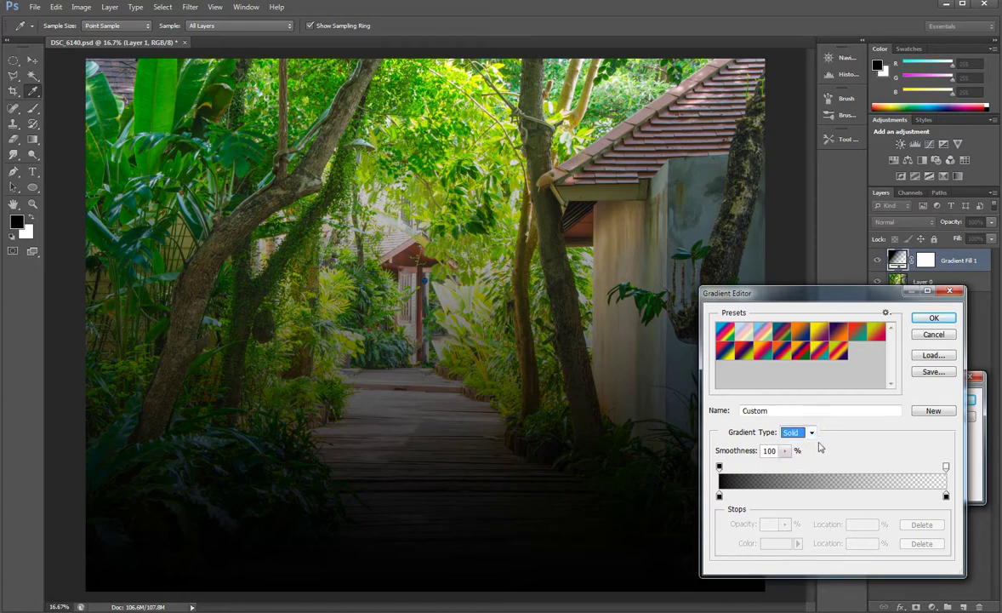
left_click(933, 335)
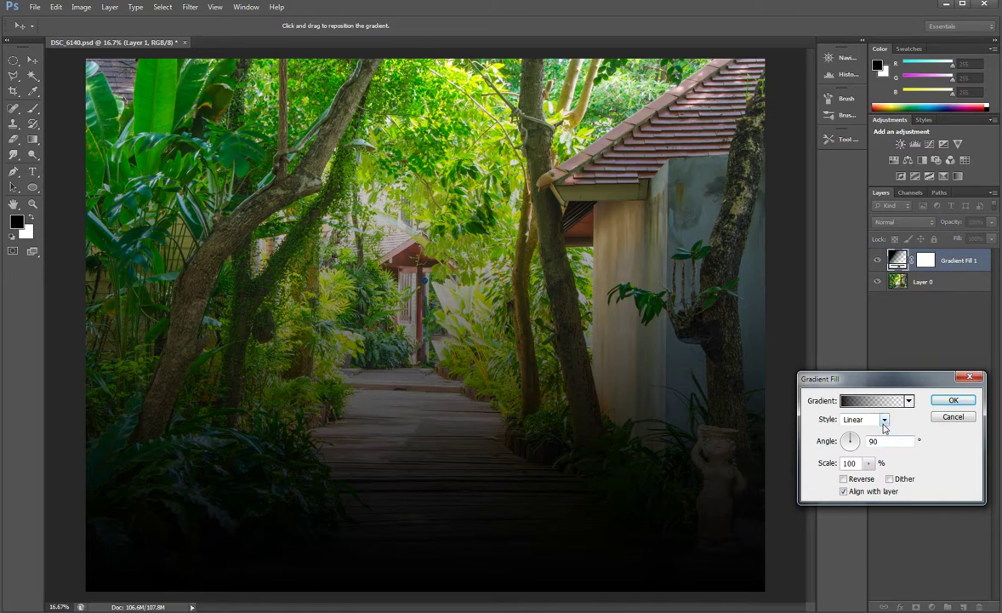
Make Gradient Fill 1 a reversed radial gradient at about -175° angle.
left_click(883, 422)
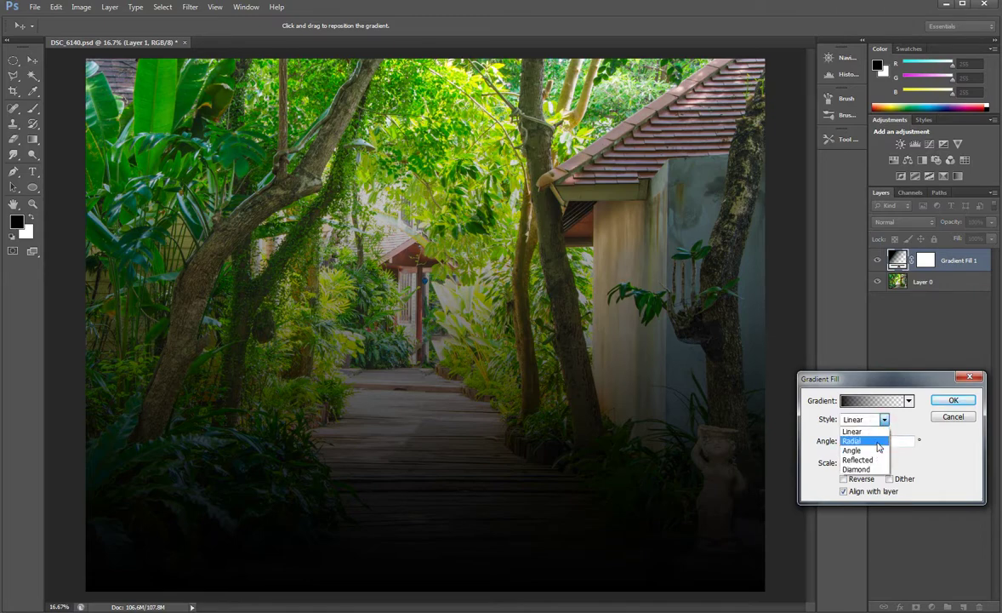
left_click(877, 441)
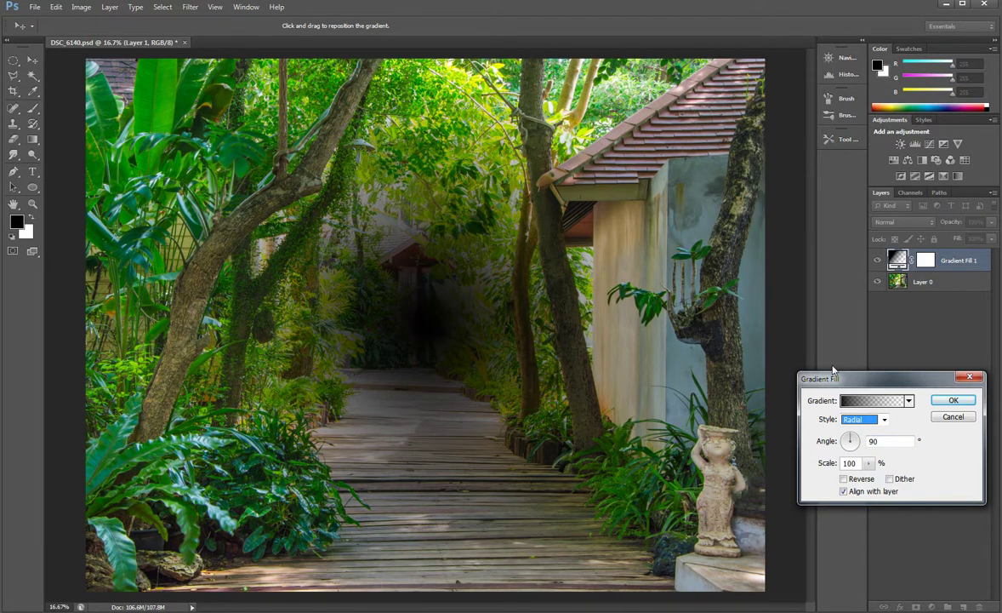
left_click(843, 479)
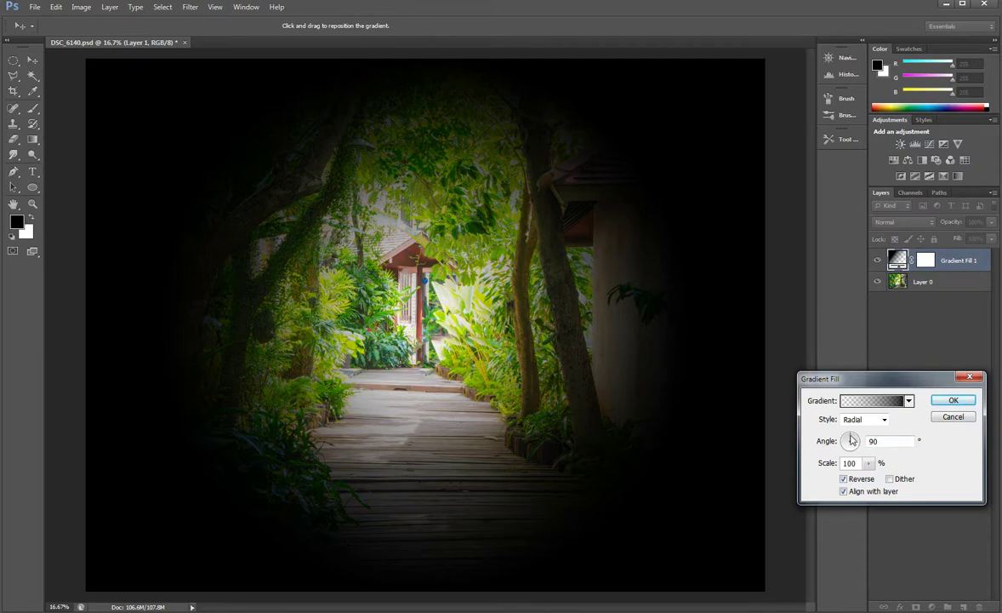
left_click_drag(852, 439, 850, 439)
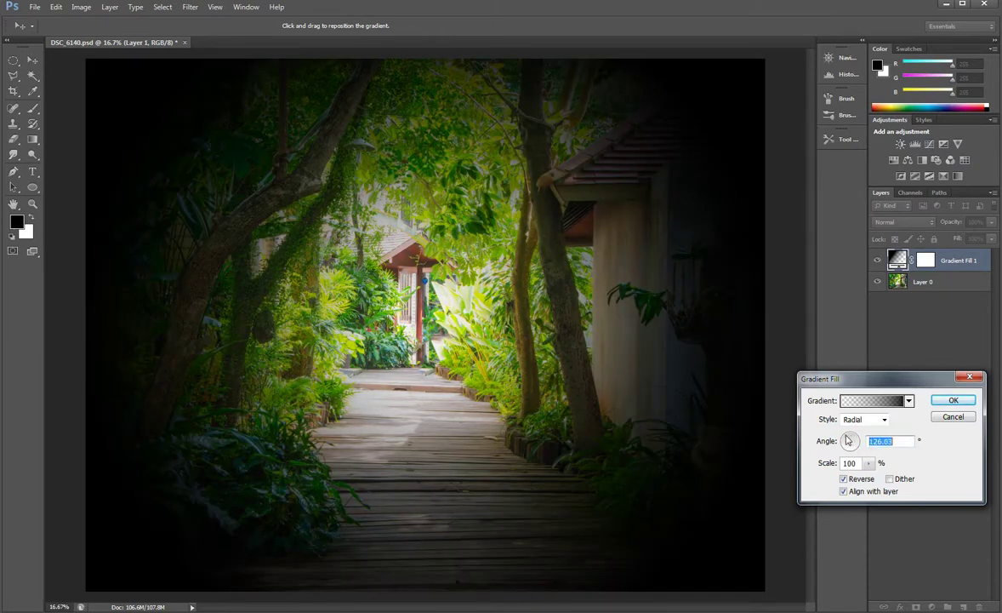
left_click_drag(849, 440, 848, 456)
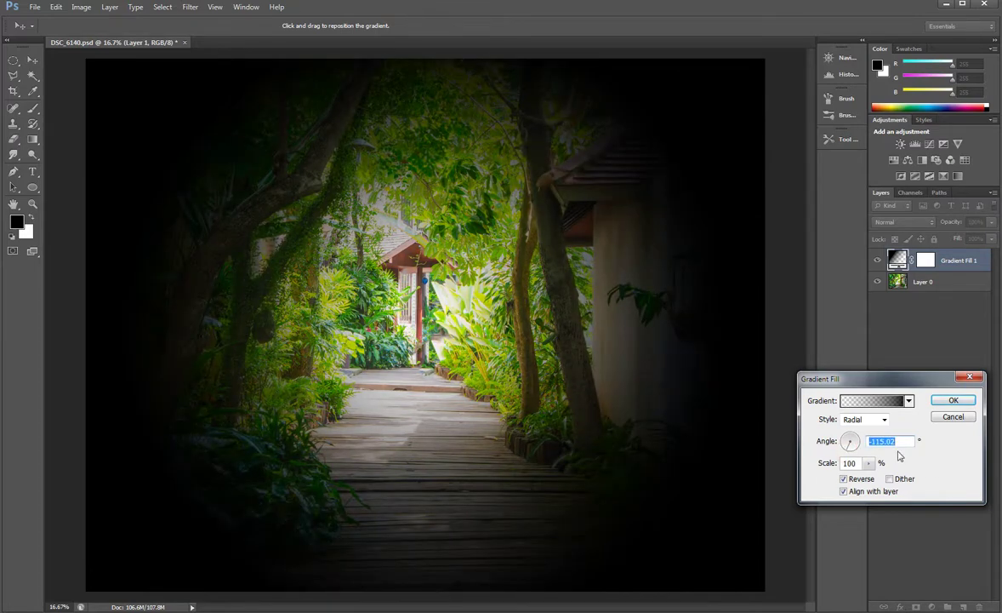
left_click(951, 401)
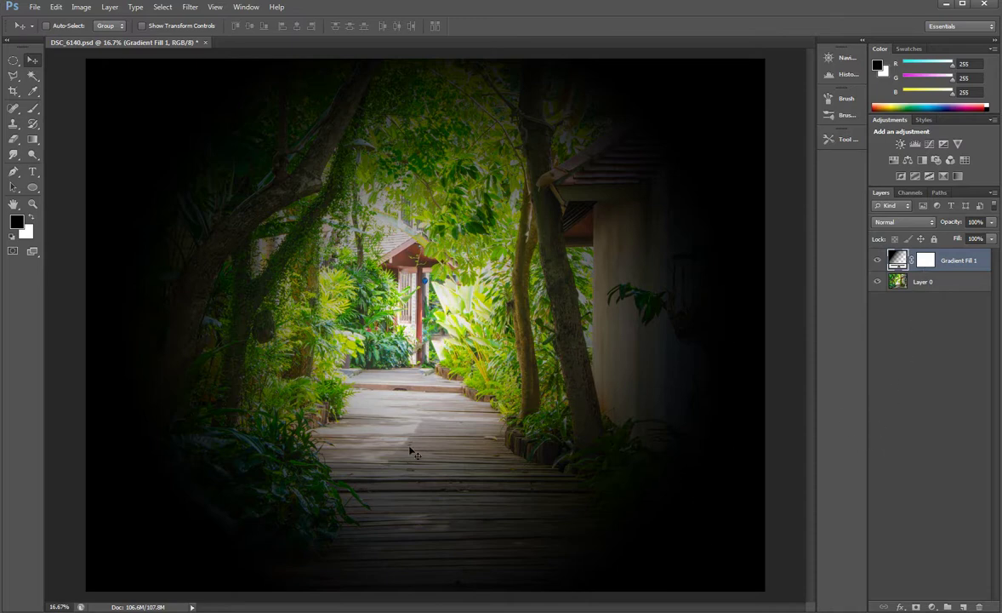
Target the Gradient Fill 1 mask with a Brush at 43% opacity.
left_click(927, 261)
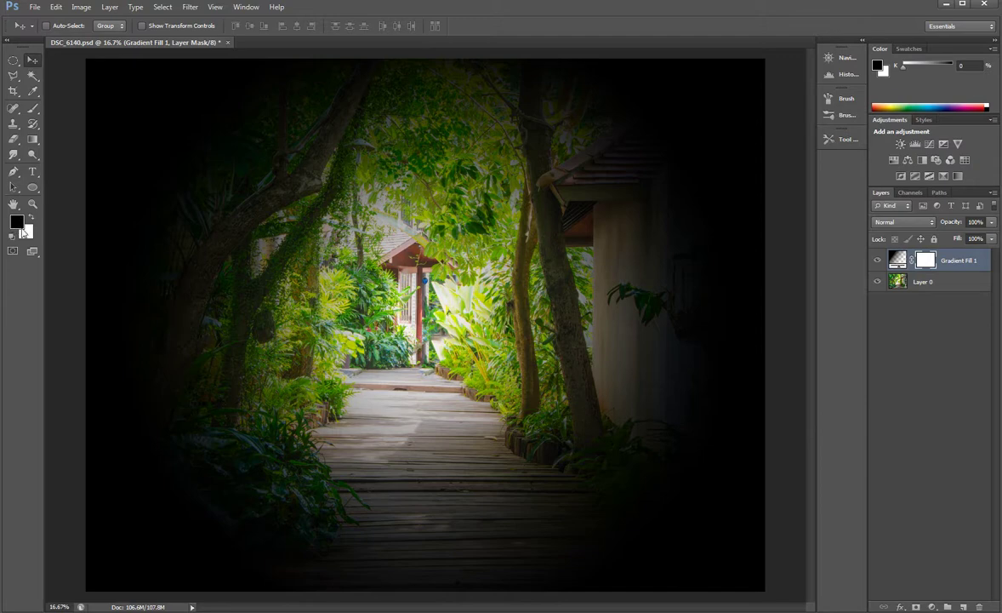
left_click(34, 112)
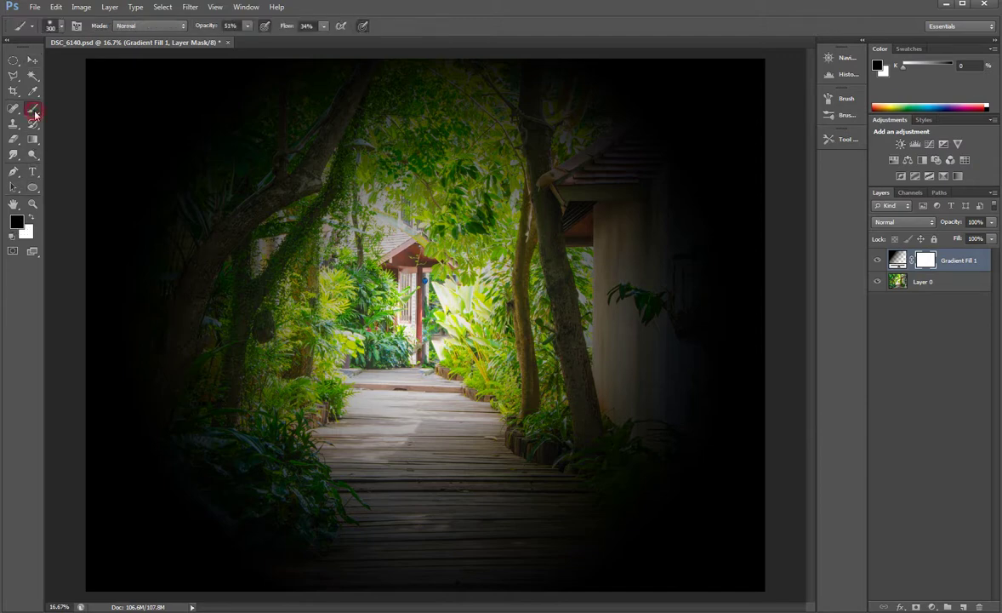
left_click(250, 26)
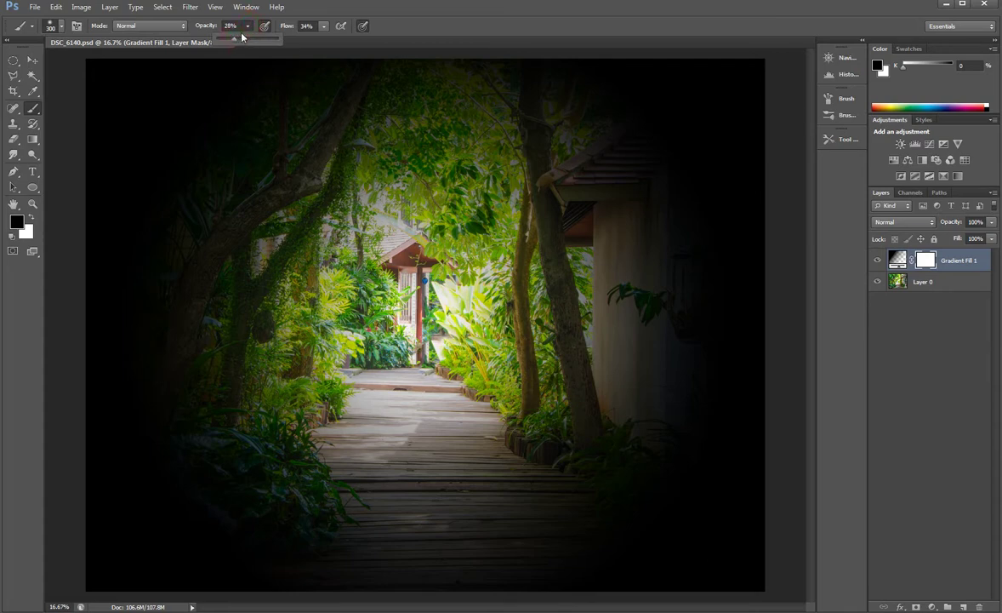
left_click_drag(247, 31, 247, 31)
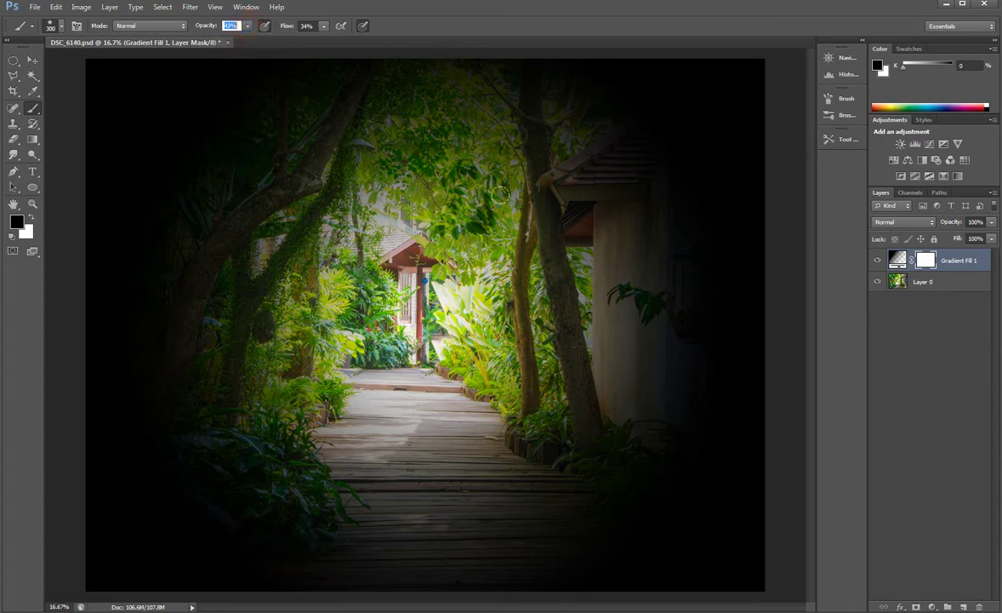
Paint the mask over the tree and boardwalk, enlarging the brush to 600.
left_click(549, 272)
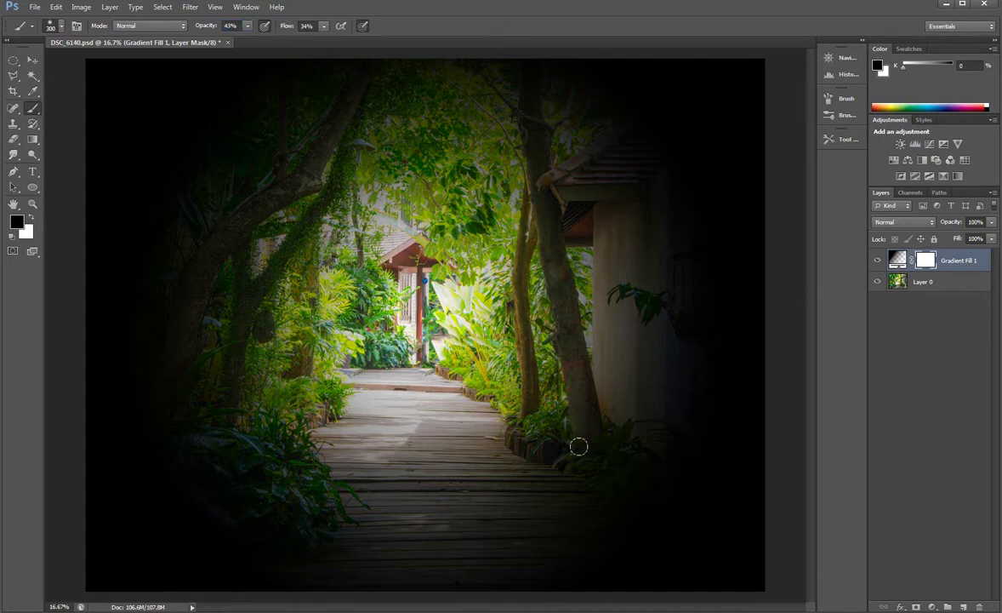
left_click(543, 435)
mouse_move(542, 436)
left_mouse_down()
mouse_move(526, 453)
mouse_move(642, 537)
mouse_move(497, 450)
mouse_move(383, 467)
left_mouse_up()
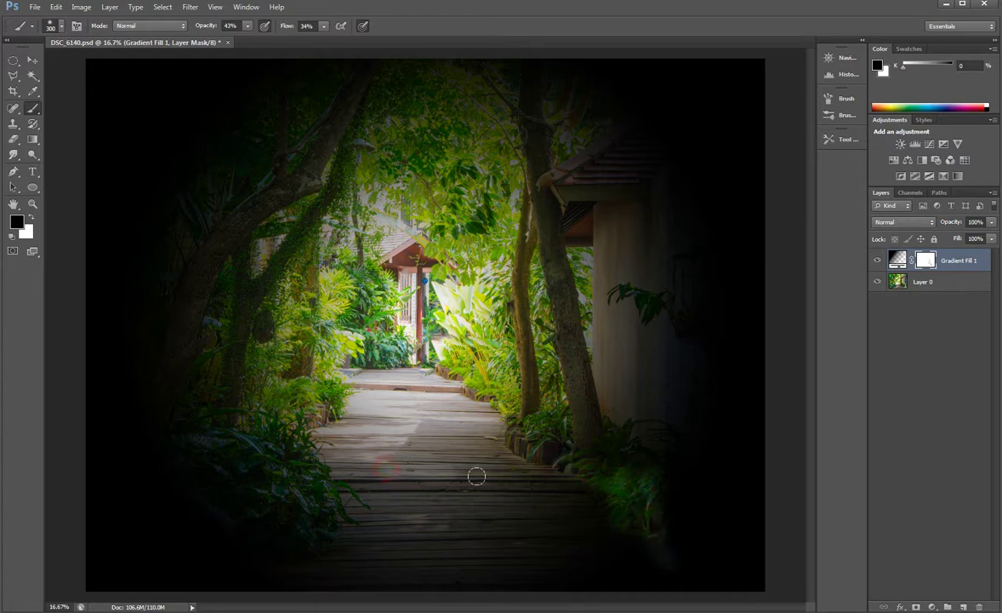
mouse_move(474, 474)
left_mouse_down()
mouse_move(399, 500)
mouse_move(463, 477)
left_mouse_up()
key("bracketright")
key("bracketright")
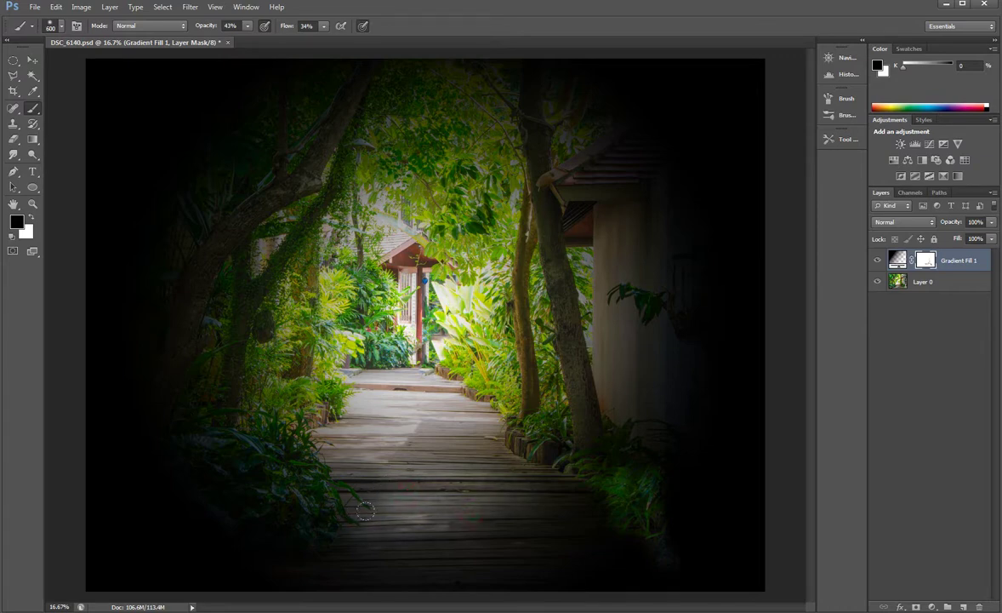
left_click_drag(451, 554, 352, 545)
left_click_drag(506, 561, 560, 555)
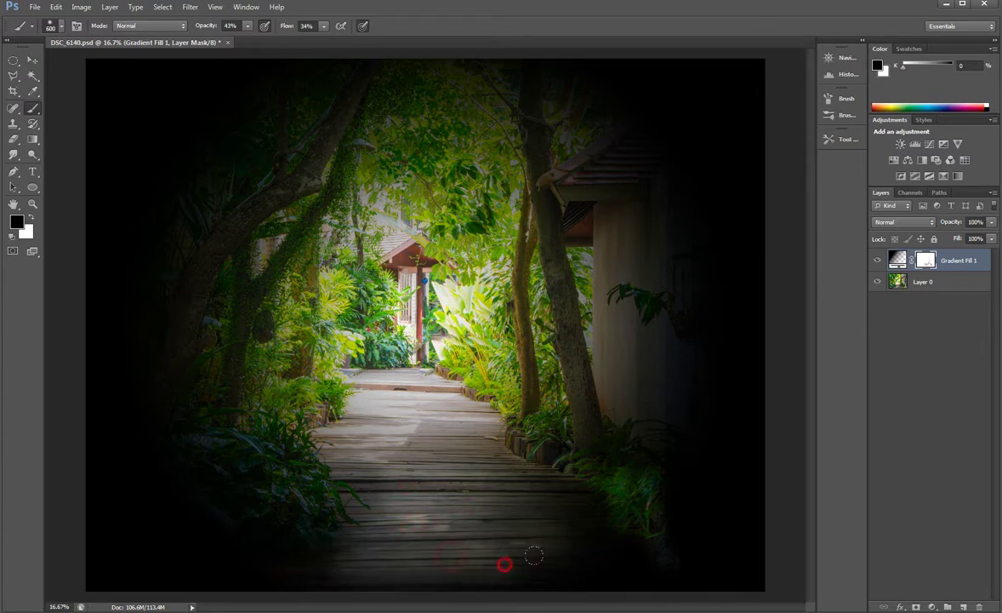
left_click_drag(491, 479, 318, 525)
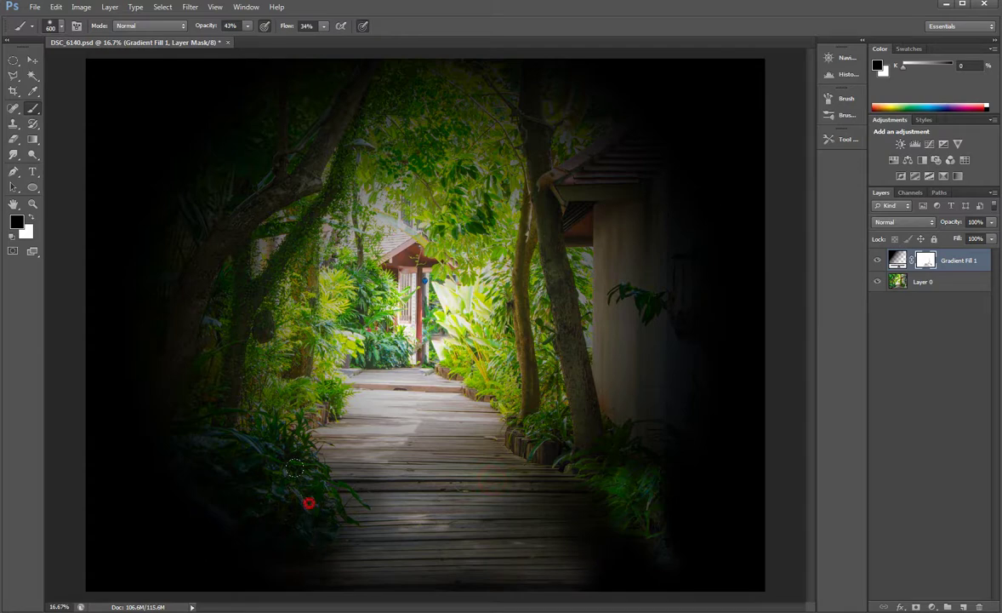
Reveal the lower-left foliage and the left tree trunk with brushes of 200 and 175.
mouse_move(294, 468)
left_mouse_down()
mouse_move(178, 434)
mouse_move(242, 440)
mouse_move(160, 451)
left_mouse_up()
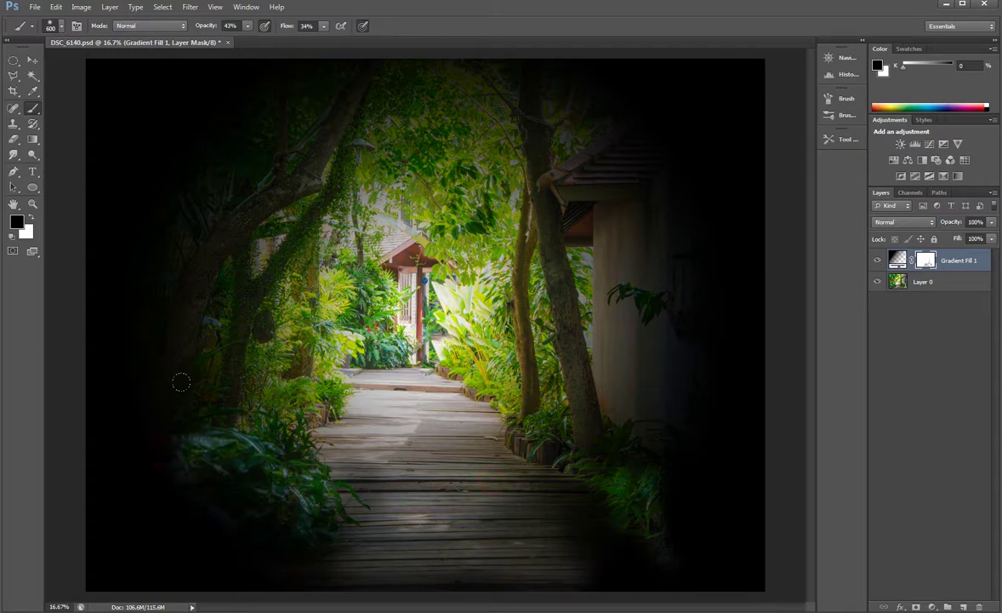
mouse_move(181, 383)
left_mouse_down()
mouse_move(156, 454)
mouse_move(128, 495)
mouse_move(245, 513)
mouse_move(204, 480)
mouse_move(235, 537)
mouse_move(212, 498)
mouse_move(346, 502)
mouse_move(189, 457)
mouse_move(136, 456)
mouse_move(204, 462)
mouse_move(272, 436)
mouse_move(211, 266)
mouse_move(159, 452)
left_mouse_up()
key("bracketleft")
key("bracketleft")
mouse_move(220, 281)
left_mouse_down()
mouse_move(235, 235)
mouse_move(317, 180)
mouse_move(250, 271)
mouse_move(216, 230)
mouse_move(262, 184)
mouse_move(346, 135)
mouse_move(349, 116)
mouse_move(304, 195)
mouse_move(237, 238)
mouse_move(199, 296)
mouse_move(171, 428)
mouse_move(181, 337)
left_mouse_up()
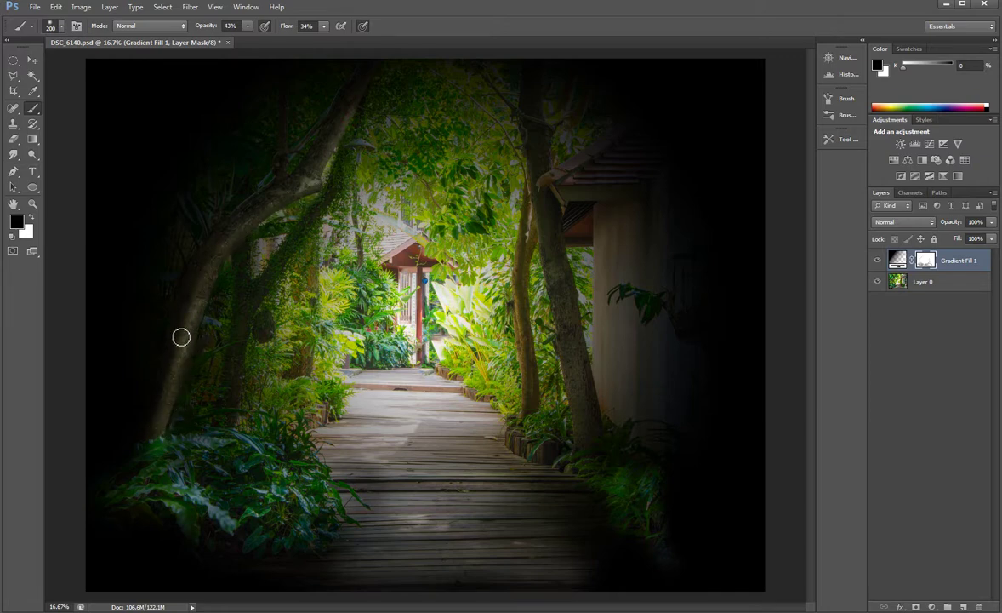
key("bracketleft")
mouse_move(255, 289)
left_mouse_down()
mouse_move(278, 280)
mouse_move(284, 220)
mouse_move(316, 164)
mouse_move(322, 222)
mouse_move(248, 304)
mouse_move(299, 251)
mouse_move(367, 77)
left_mouse_up()
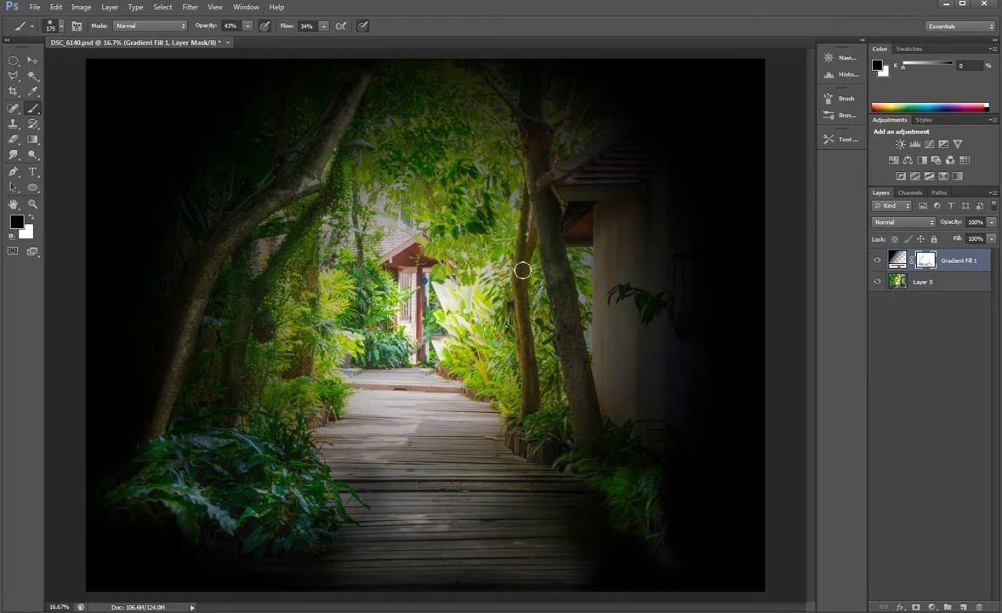
Reveal the right tree trunk, bottom-right foliage and right pillar area, undoing stray strokes.
left_click_drag(520, 285, 523, 333)
left_click_drag(545, 442, 626, 435)
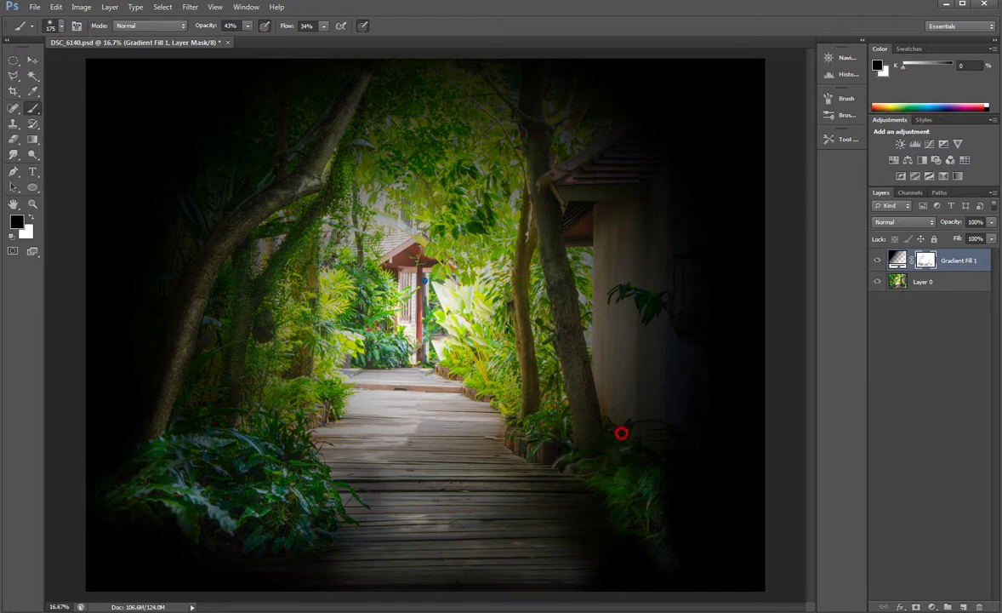
left_click_drag(655, 505, 658, 539)
left_click_drag(662, 487, 666, 516)
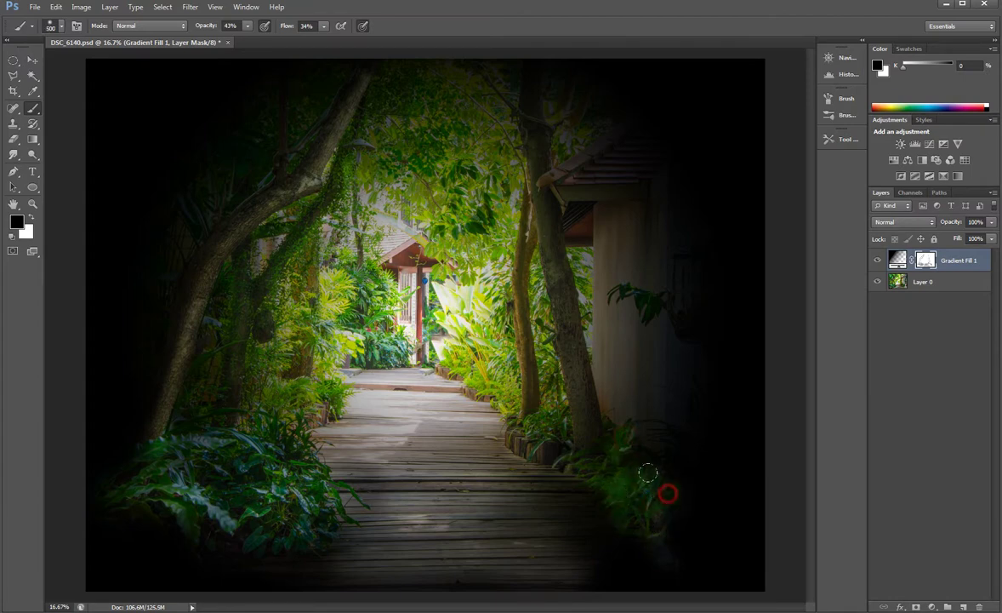
mouse_move(568, 410)
left_mouse_down()
mouse_move(697, 529)
mouse_move(729, 166)
mouse_move(724, 87)
left_mouse_up()
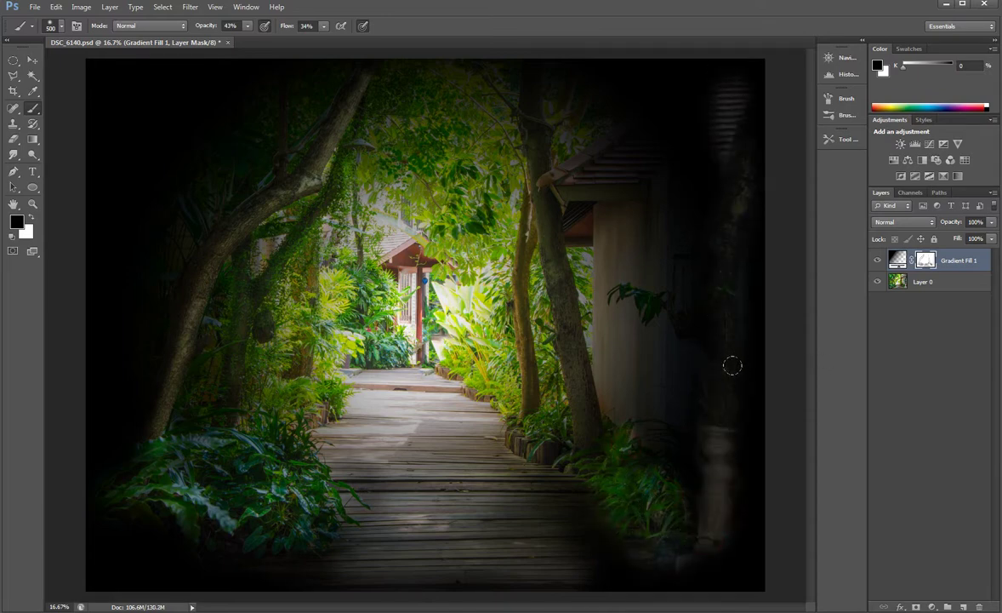
key("ctrl+z")
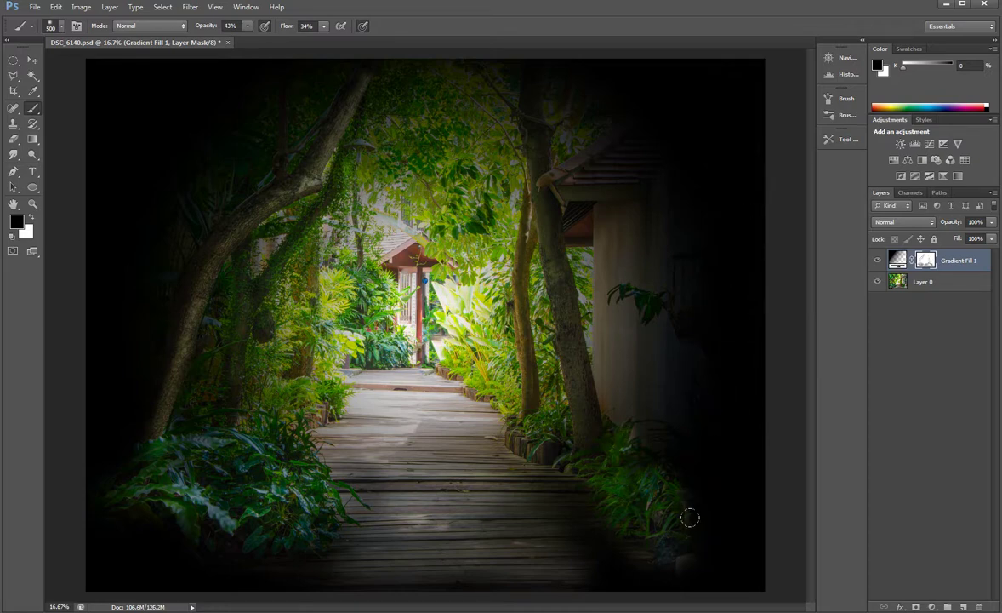
mouse_move(712, 525)
left_mouse_down()
mouse_move(712, 278)
mouse_move(735, 132)
left_mouse_up()
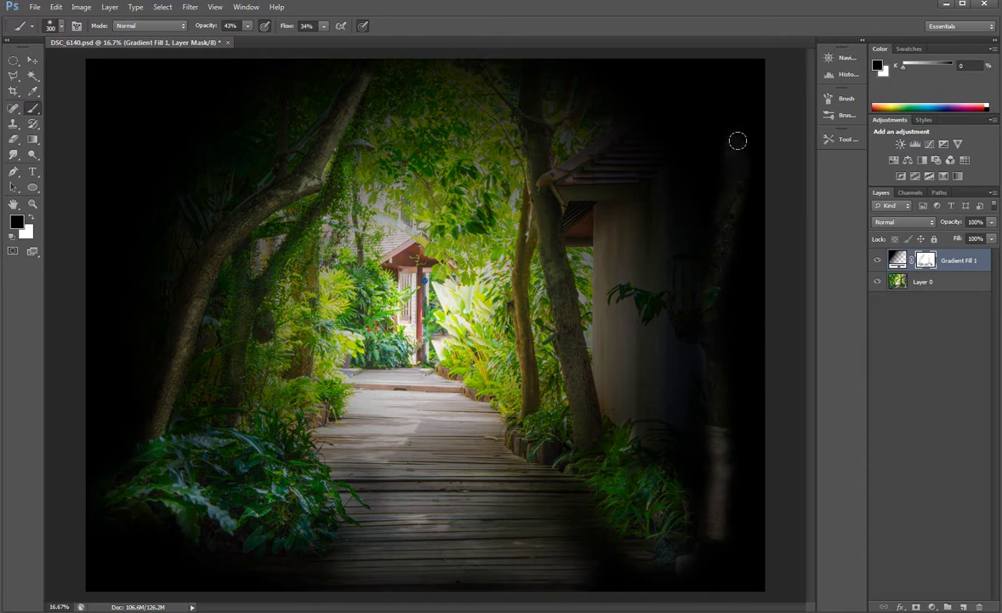
left_click_drag(739, 141, 729, 57)
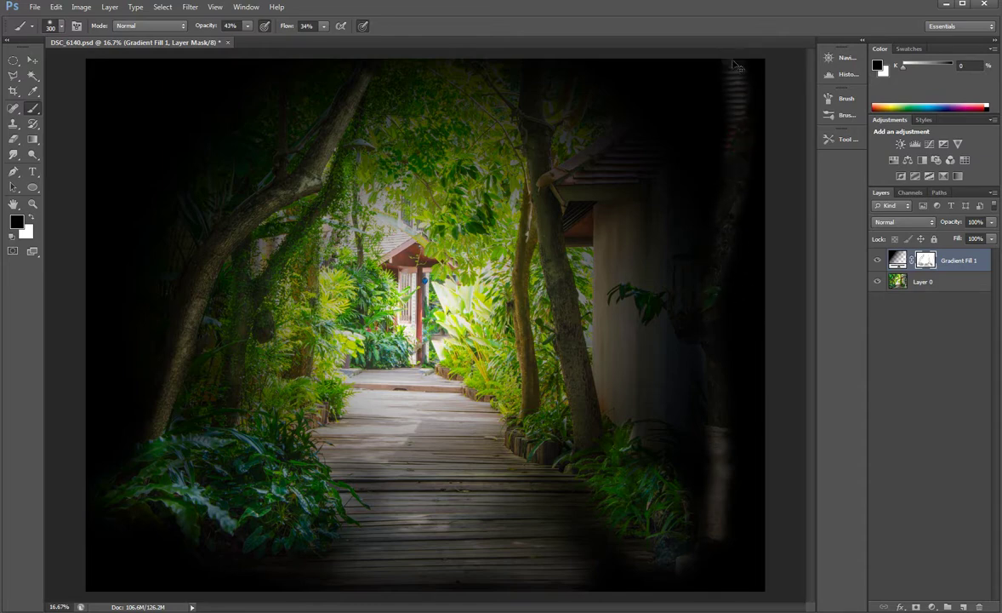
key("ctrl+z")
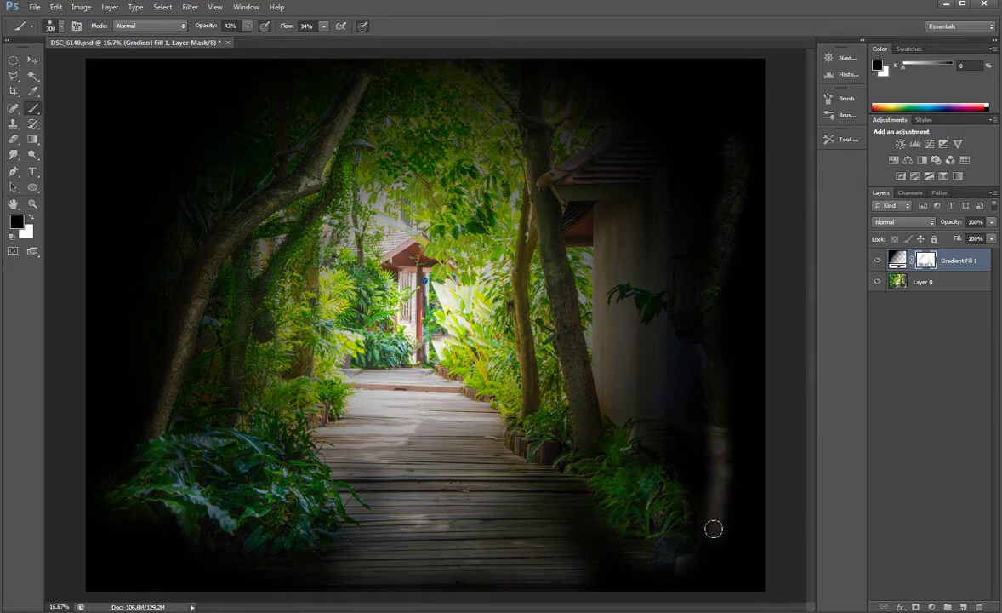
key("bracketright")
left_click_drag(711, 557, 673, 553)
left_click_drag(656, 506, 658, 445)
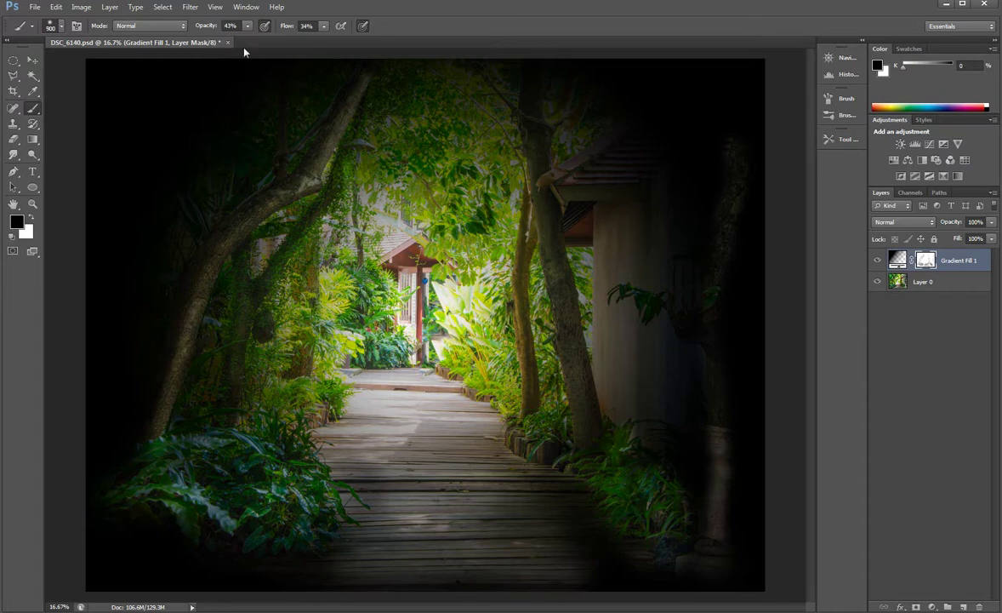
At 22% brush opacity, softly reveal the upper-left foliage and the top-right roof.
left_click_drag(247, 31, 215, 33)
mouse_move(139, 172)
left_mouse_down()
mouse_move(99, 285)
mouse_move(168, 78)
mouse_move(99, 142)
mouse_move(89, 65)
left_mouse_up()
left_click_drag(240, 61, 269, 82)
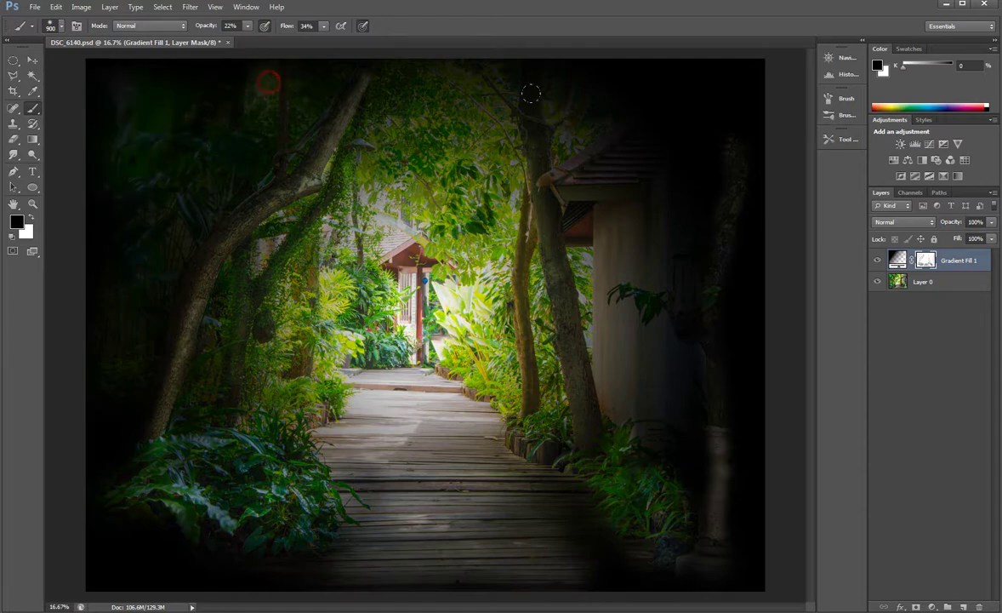
mouse_move(612, 47)
left_mouse_down()
mouse_move(647, 59)
mouse_move(528, 45)
mouse_move(628, 86)
left_mouse_up()
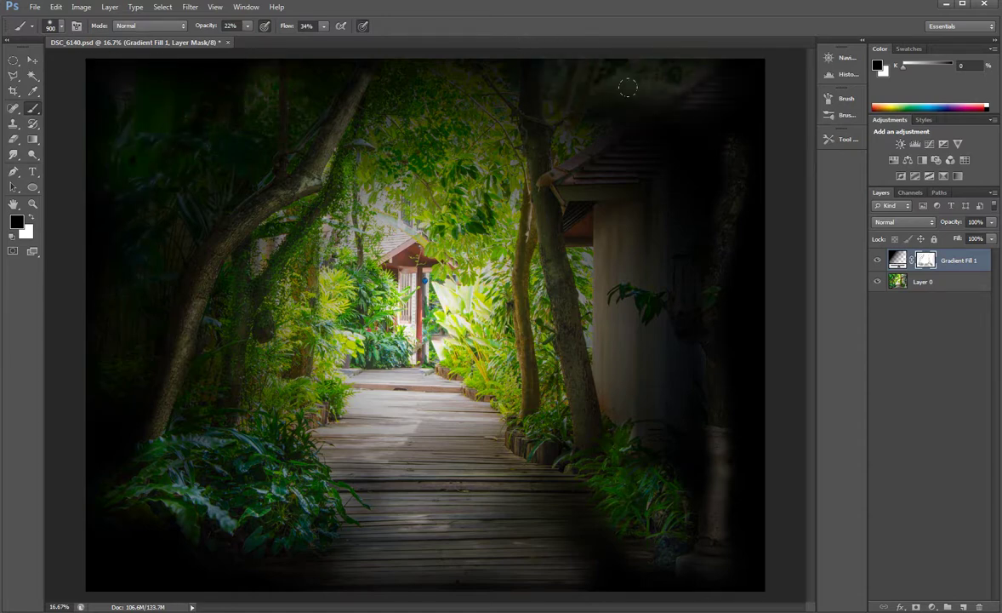
left_click_drag(554, 74, 625, 135)
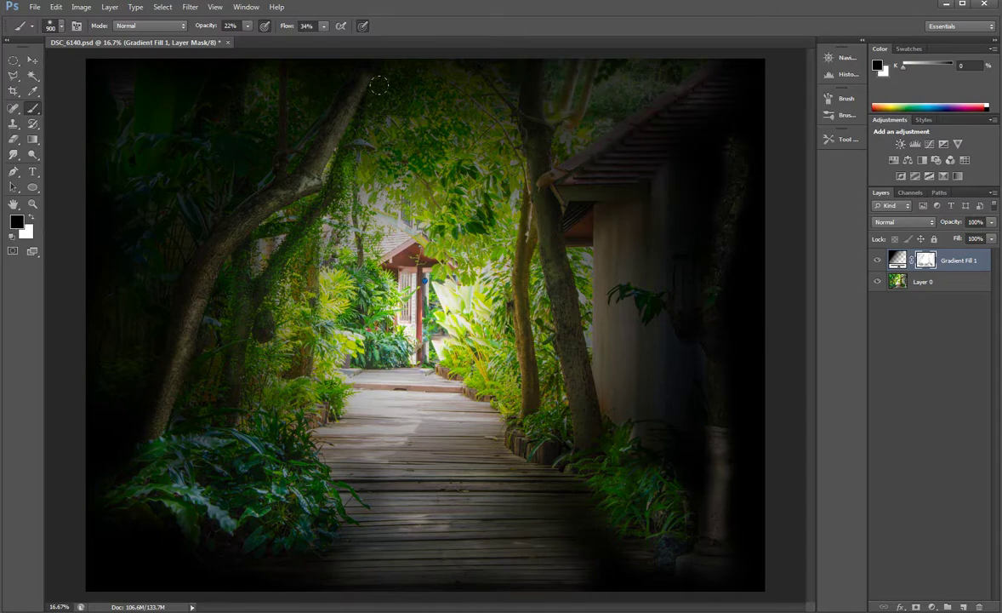
Reveal the lower-right boardwalk, trunk beside the house and wall by the path, ending at 200 px.
left_click(30, 218)
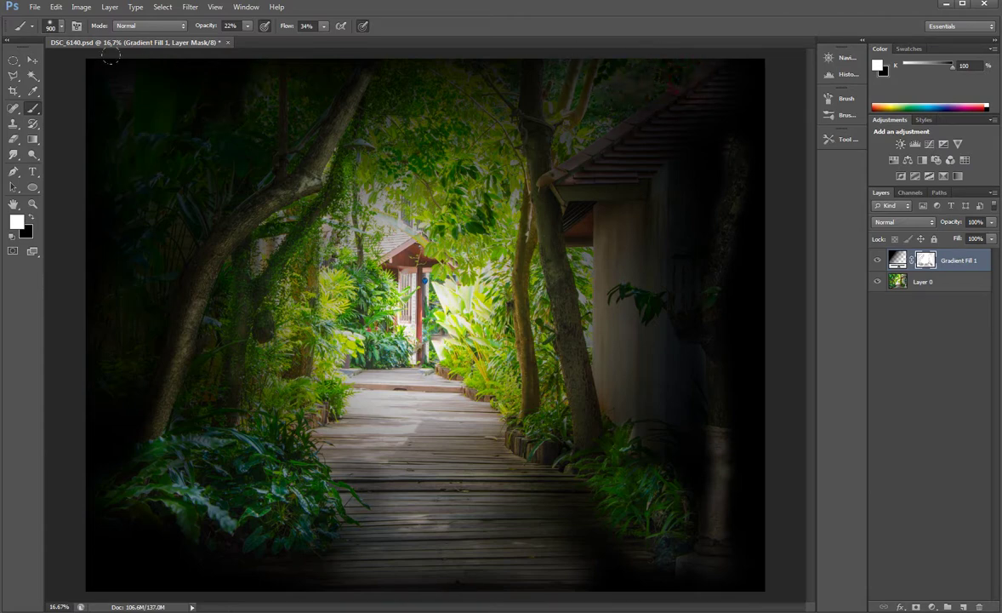
left_click(111, 137)
left_click(30, 217)
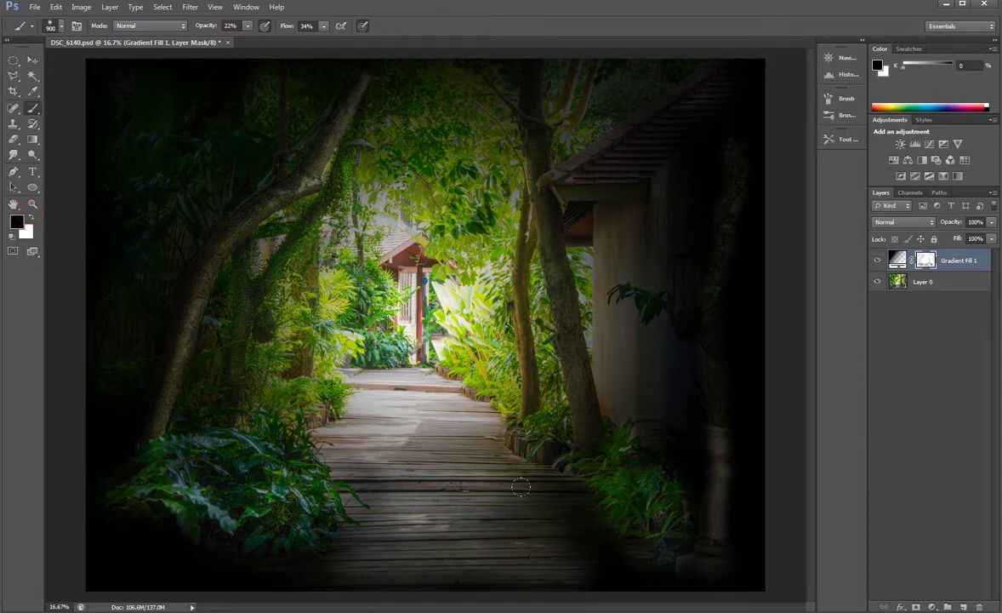
left_click_drag(545, 502, 573, 535)
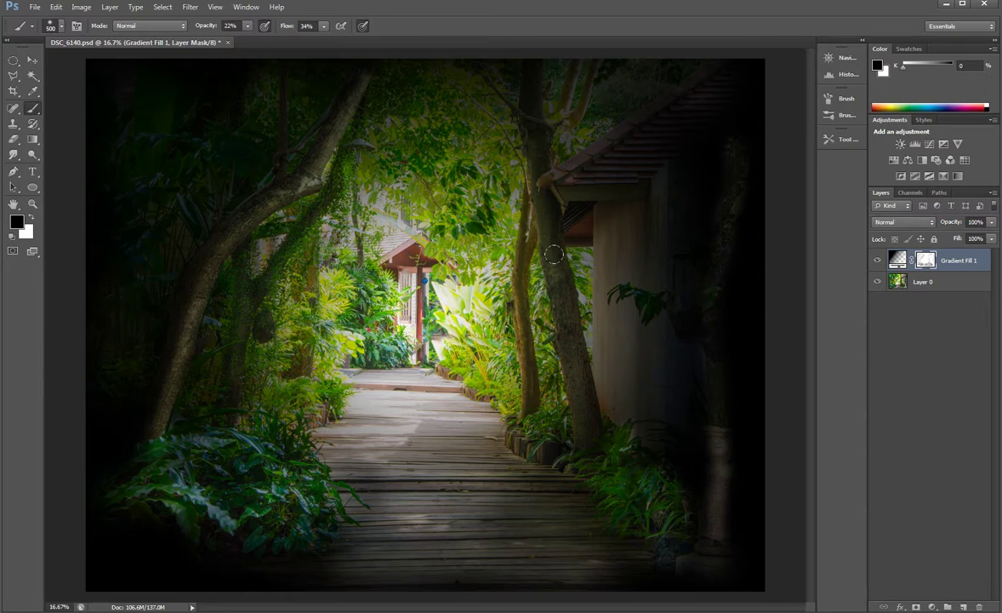
key("bracketleft")
key("bracketleft")
key("bracketleft")
left_click_drag(549, 251, 573, 371)
left_click_drag(599, 216, 601, 378)
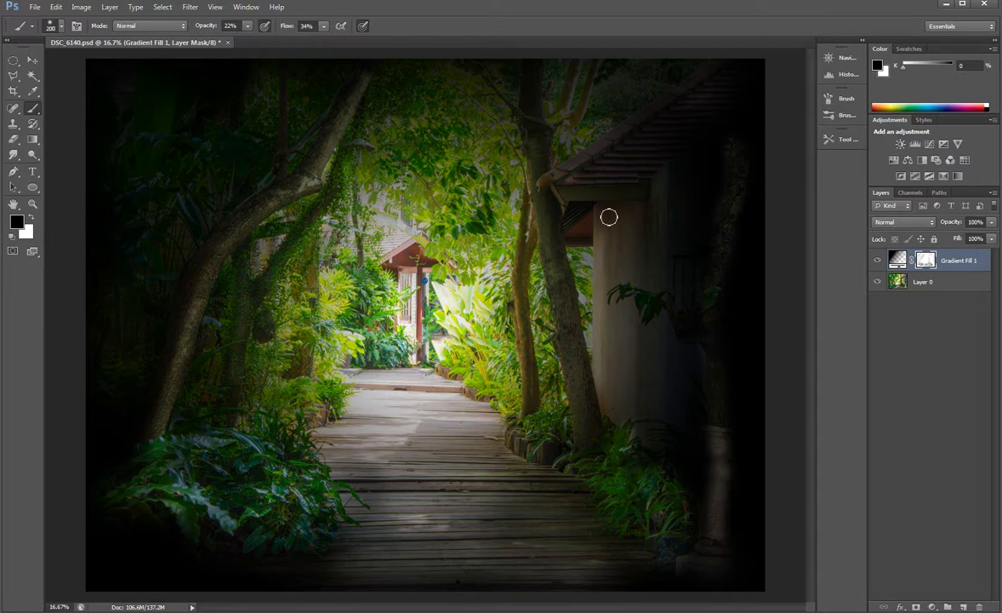
key("bracketright")
key("bracketright")
key("bracketright")
mouse_move(610, 217)
left_mouse_down()
mouse_move(628, 380)
mouse_move(586, 394)
left_mouse_up()
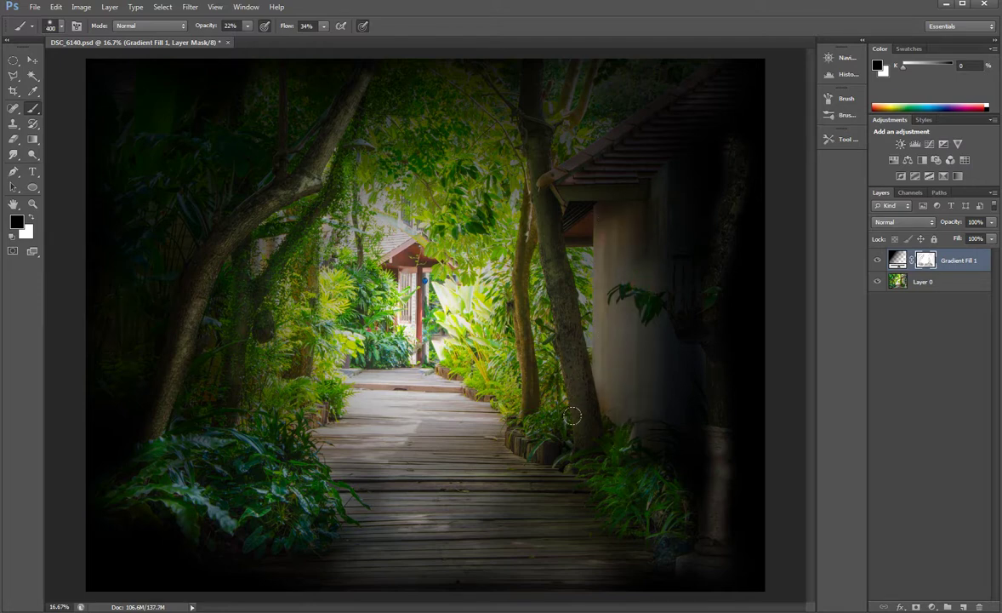
key("bracketleft")
key("bracketleft")
key("bracketleft")
On Layer 0, lasso-select the doorway area at the path's end.
left_click(941, 287)
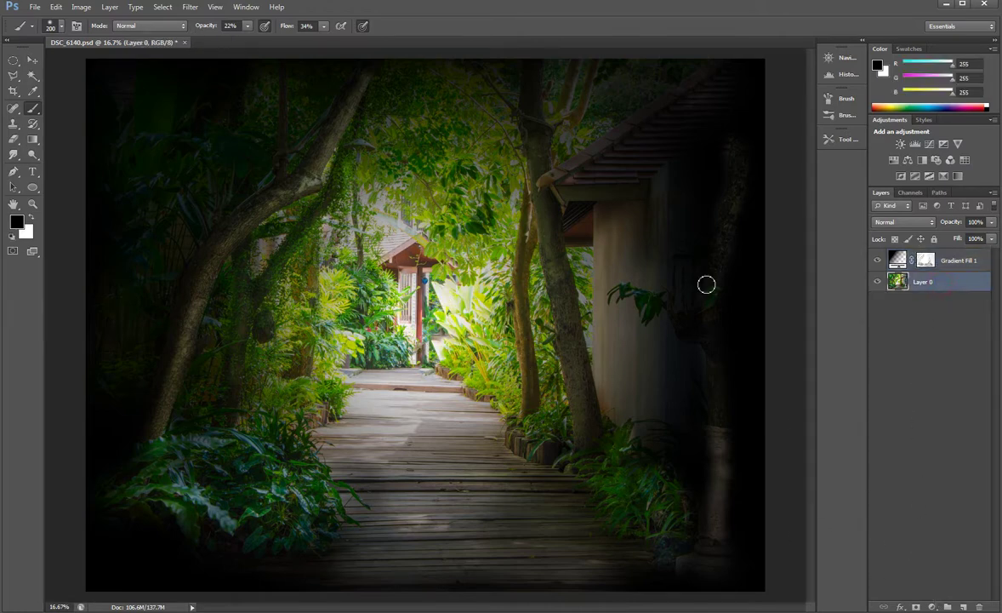
left_click(13, 76)
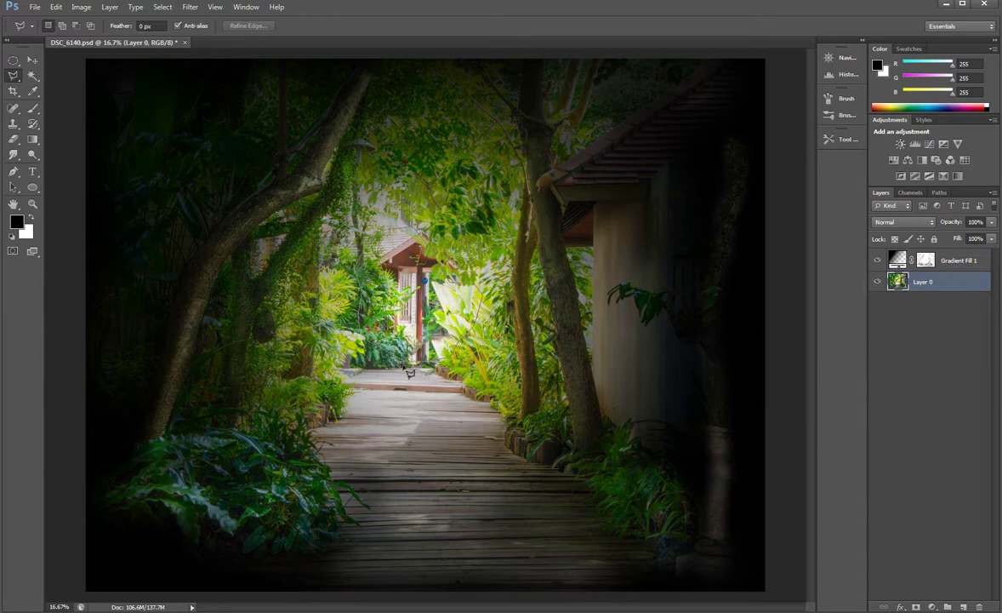
left_click_drag(400, 364, 397, 366)
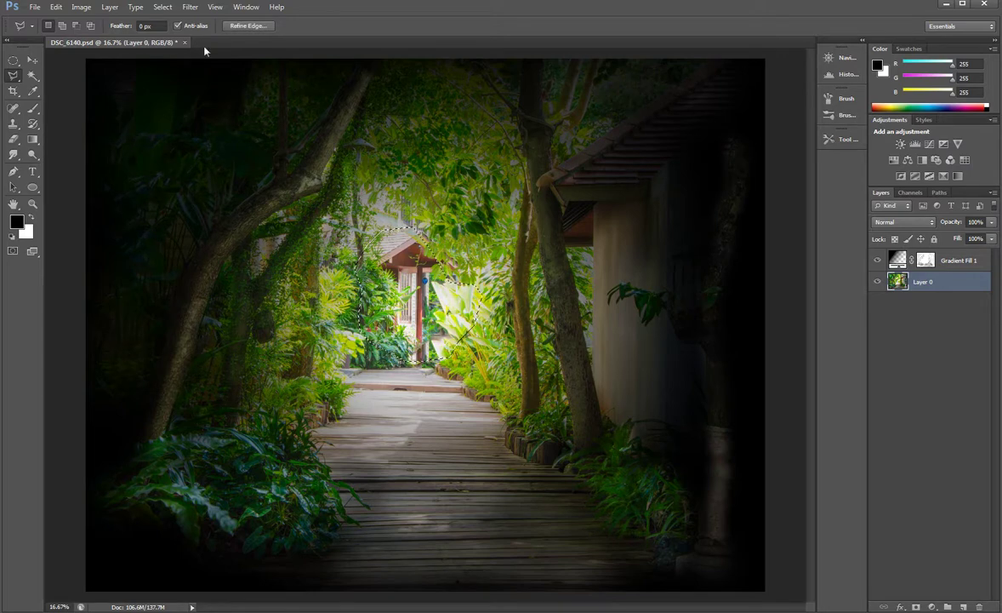
Apply a Gaussian Blur of about 74.9 pixels radius to the selection.
left_click(189, 8)
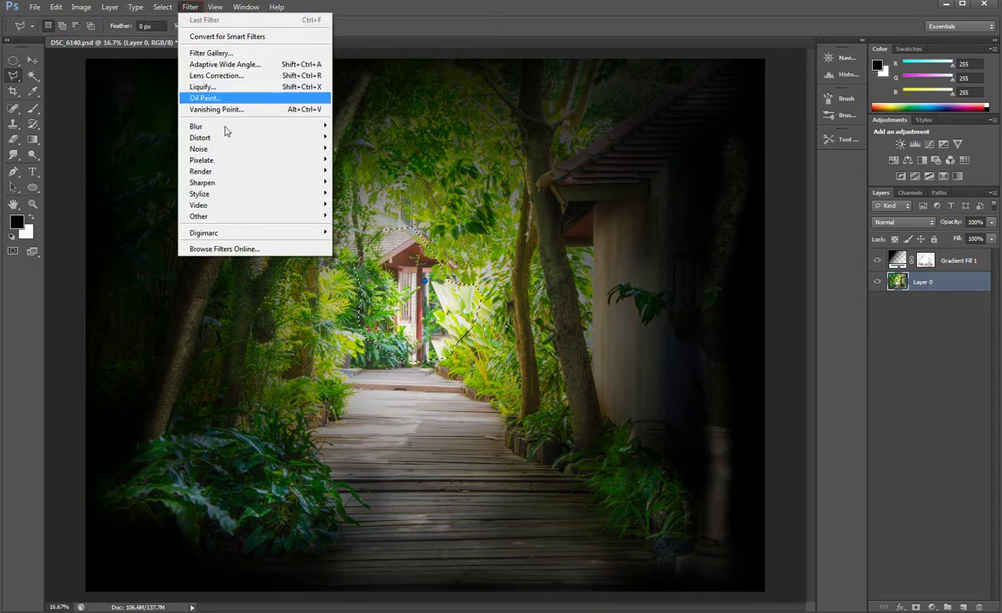
mouse_move(196, 126)
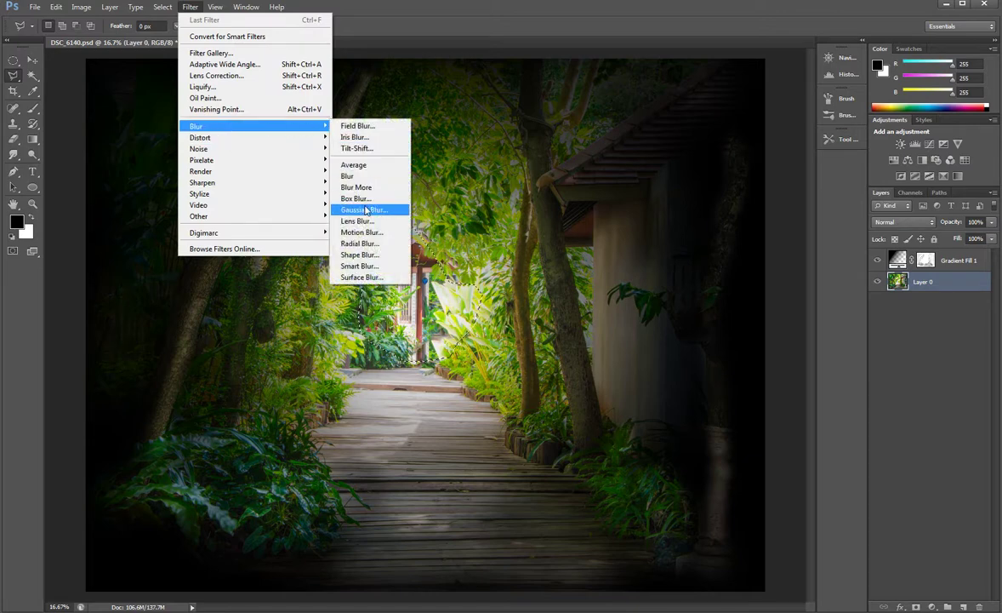
left_click(364, 209)
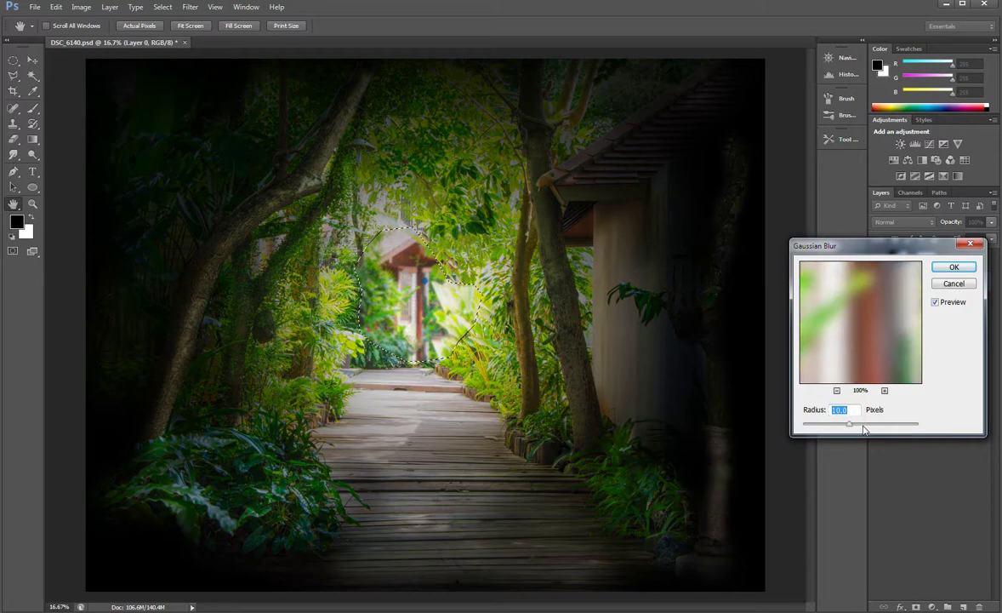
left_click_drag(850, 427, 875, 428)
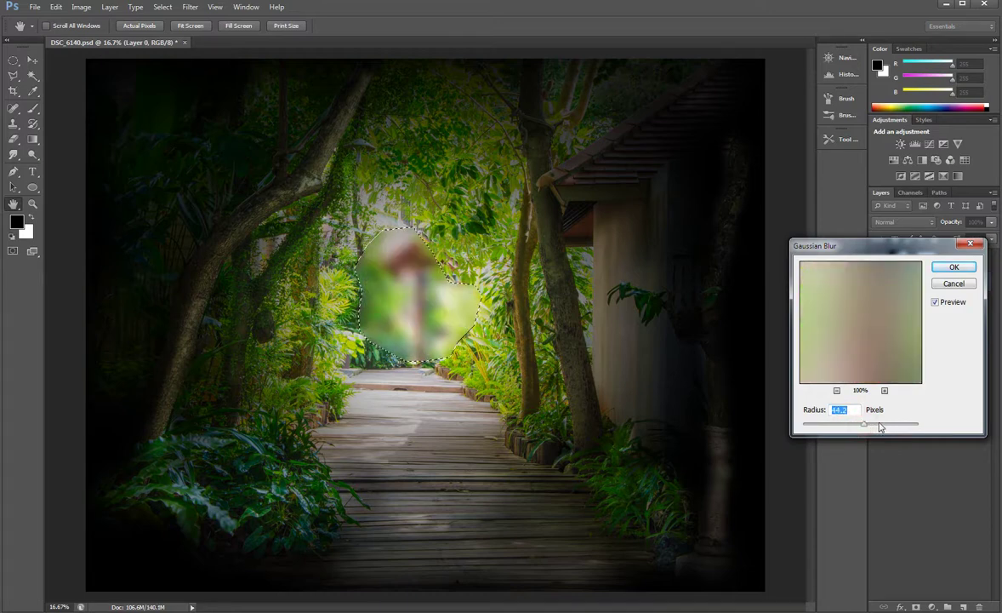
left_click_drag(865, 424, 873, 426)
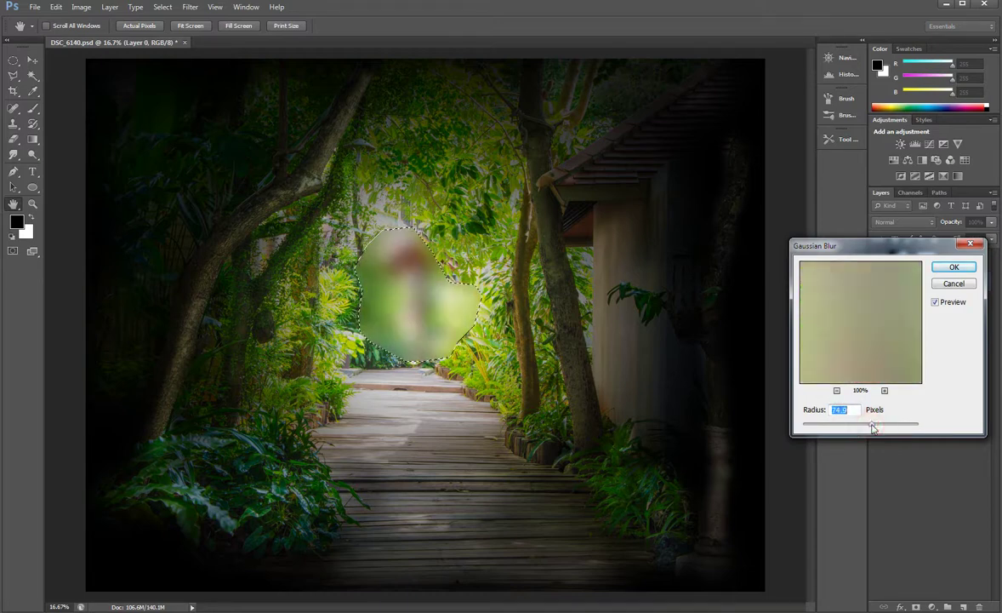
left_click(955, 267)
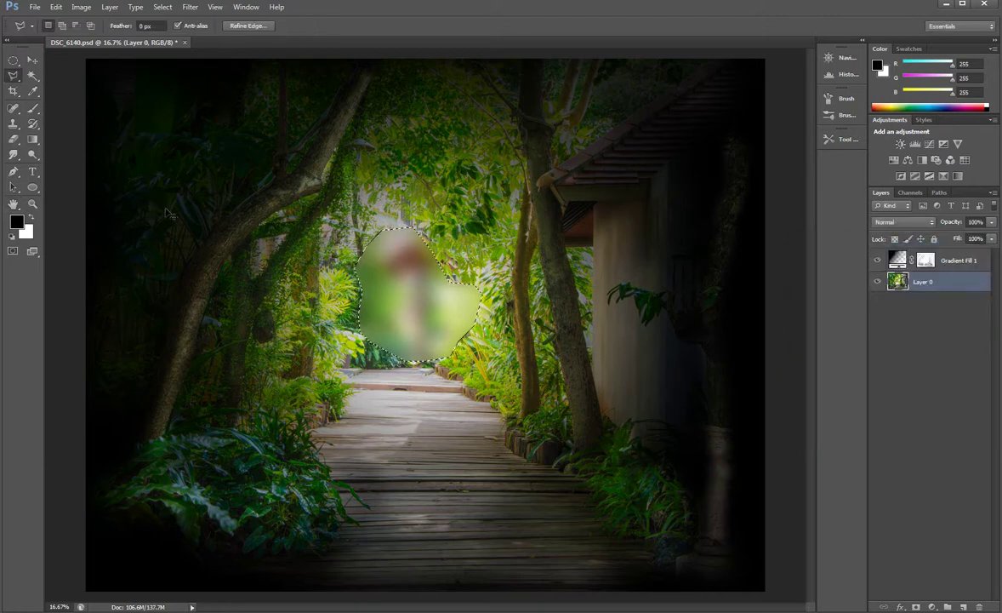
Deselect and add an empty Layer 1 at the top of the stack.
key("ctrl+d")
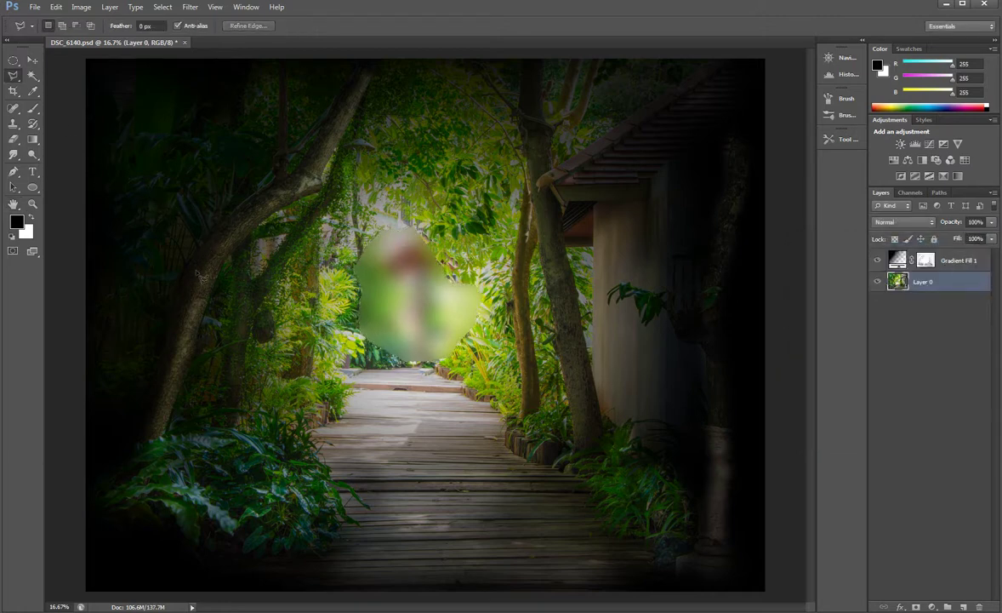
left_click(30, 62)
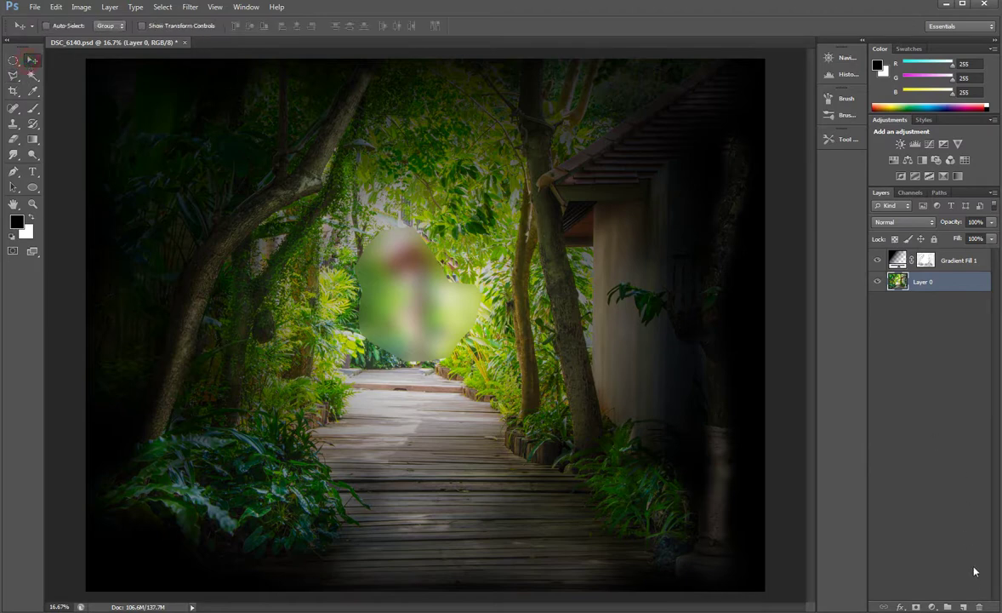
left_click(963, 606)
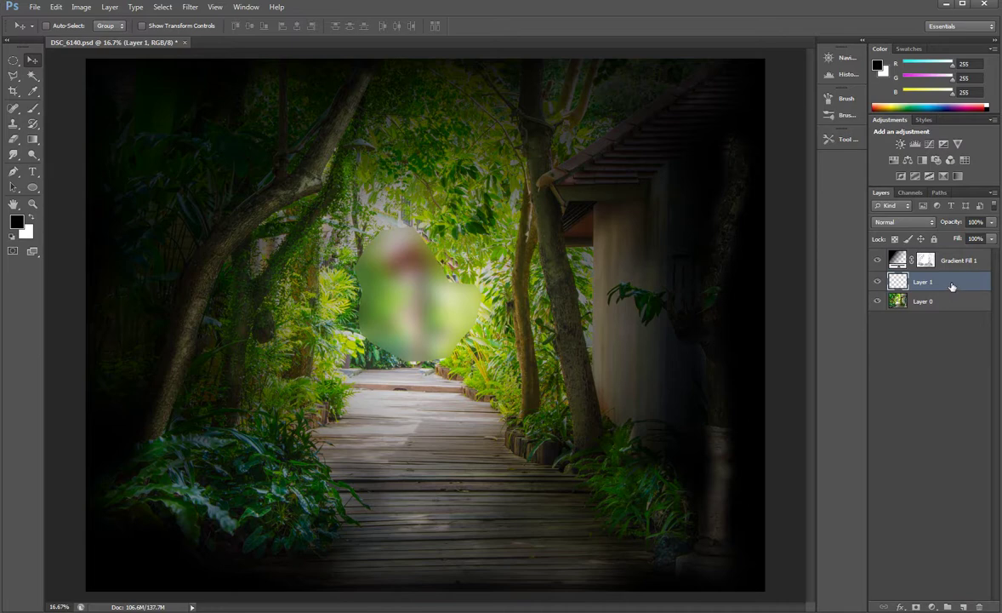
left_click_drag(952, 286, 954, 256)
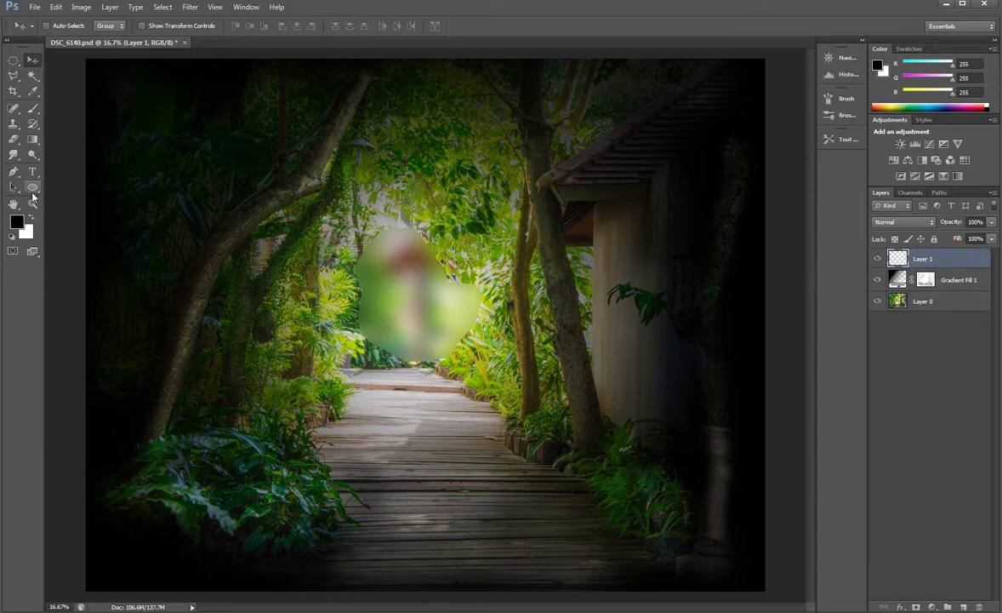
Make yellow #fbe704 the foreground colour with the Brush tool active.
left_click(28, 231)
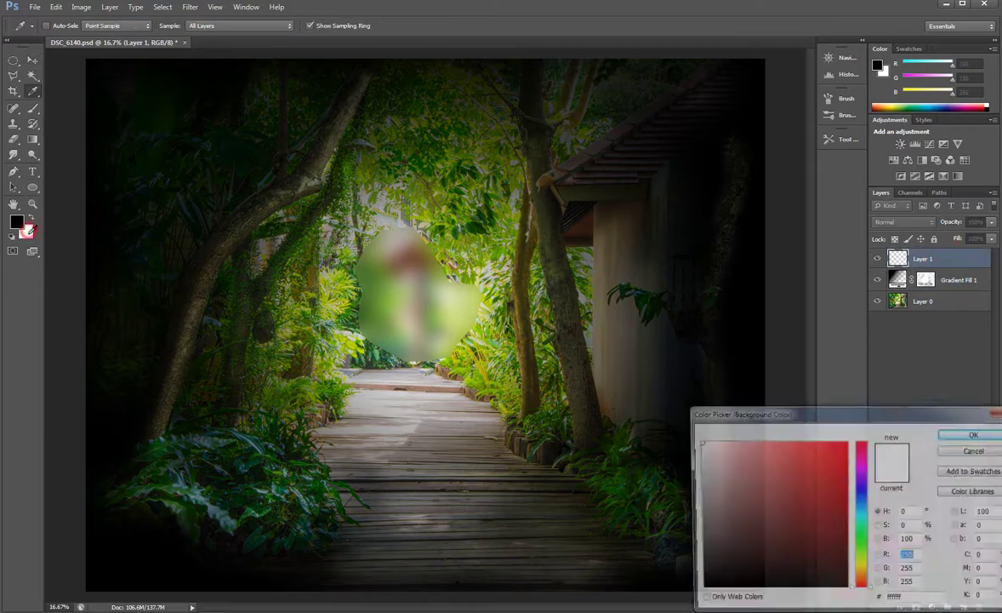
left_click(862, 570)
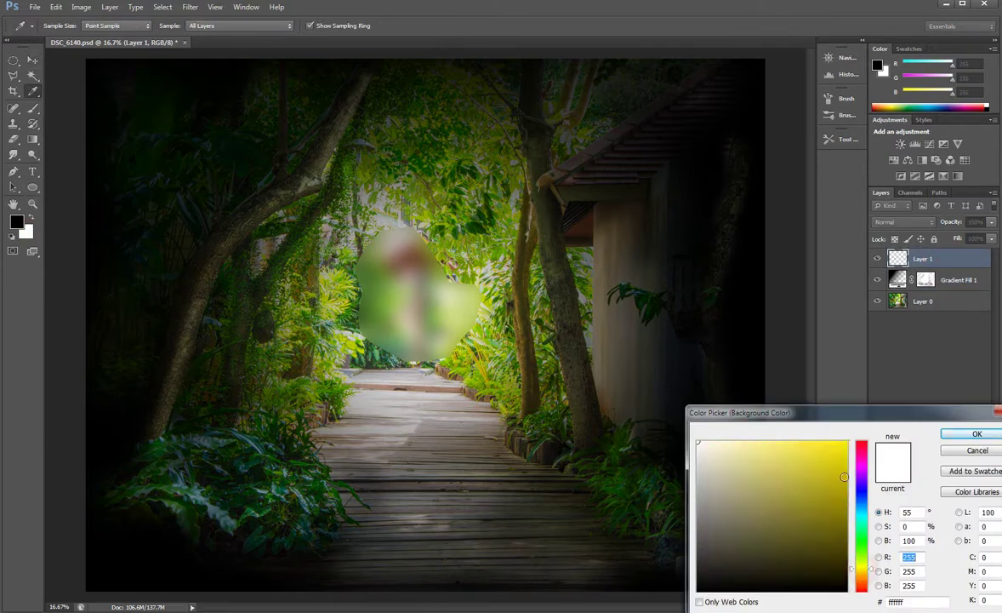
left_click(845, 443)
left_click(977, 434)
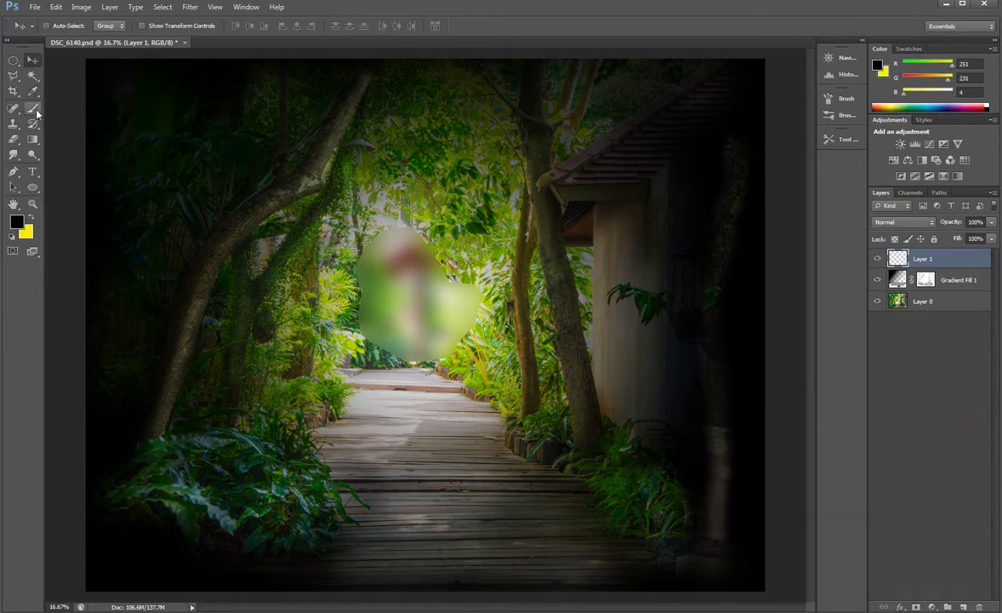
left_click(32, 108)
left_click(31, 216)
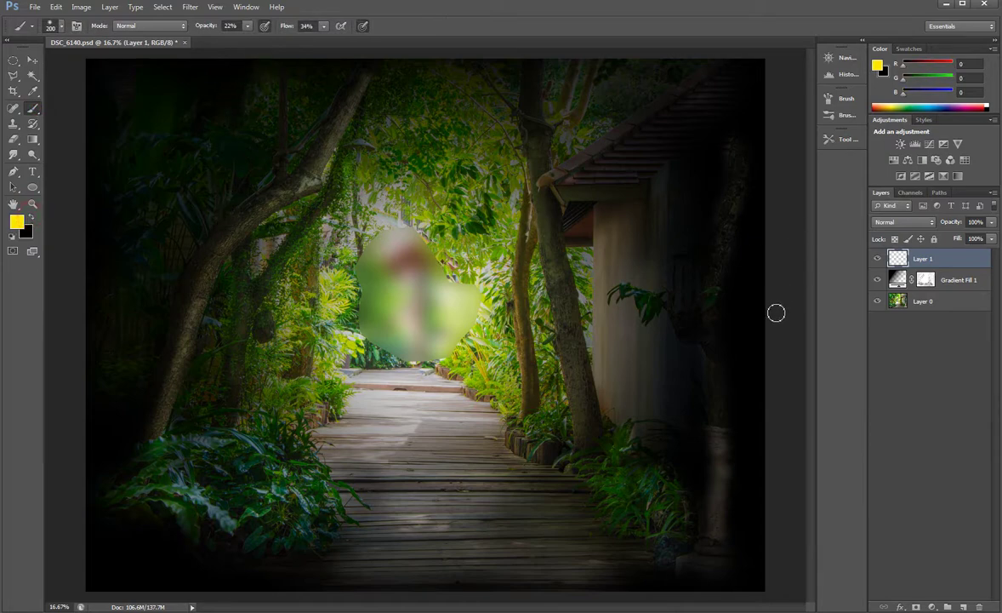
Enlarge the brush to 600 and set Layer 1 to Screen blending.
key("bracketright")
key("bracketright")
key("bracketright")
left_click(931, 222)
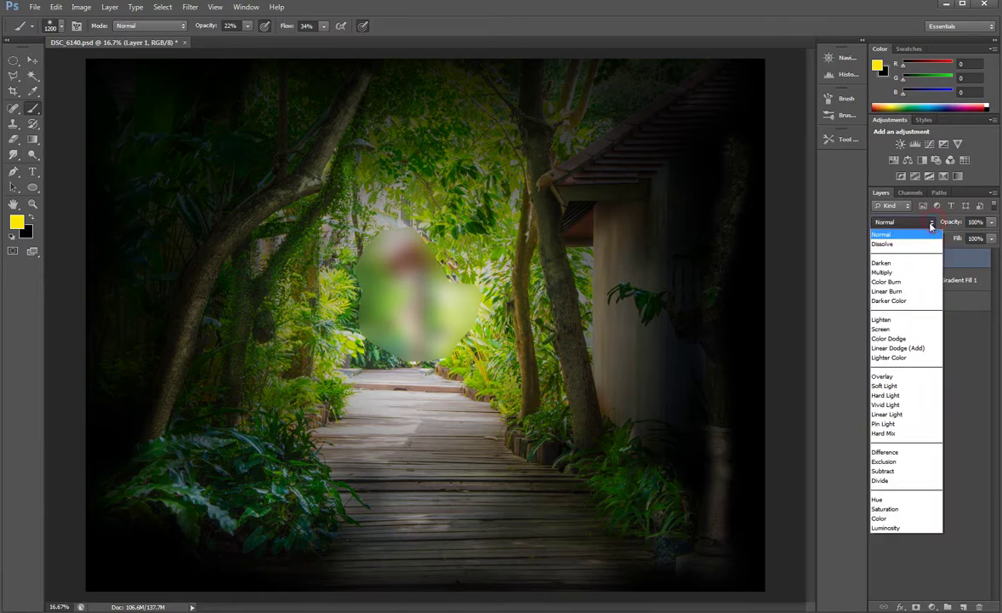
left_click(896, 330)
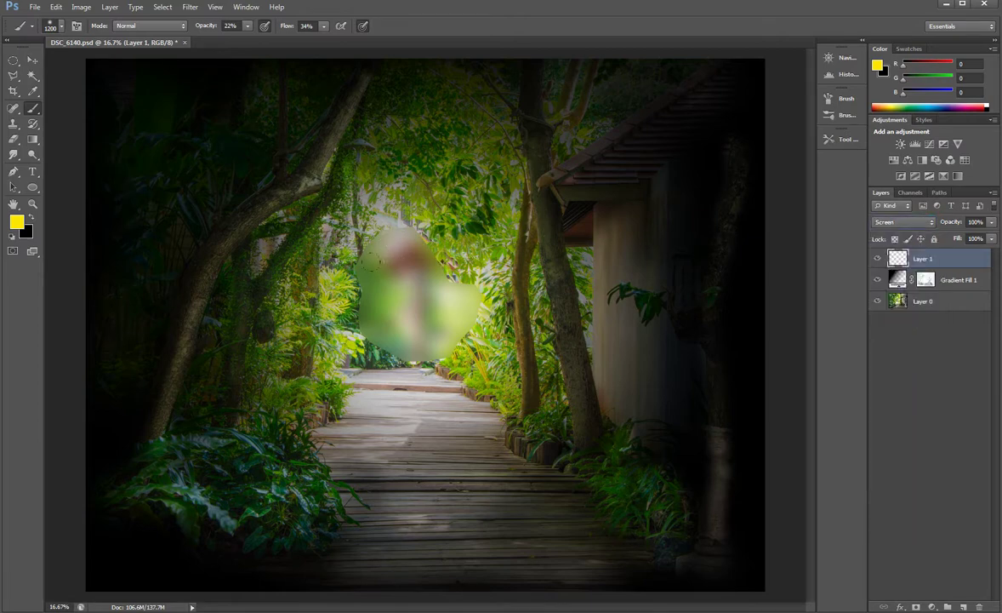
left_click(408, 299)
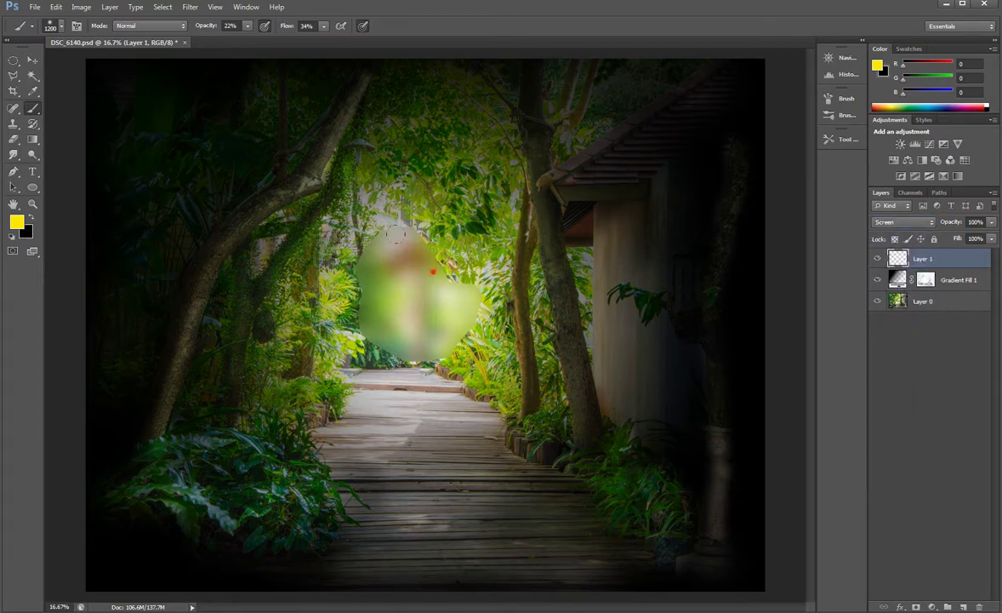
Paint yellow glow over the top, upper half and lower-left of the light blob.
left_click(438, 267)
left_click(394, 240)
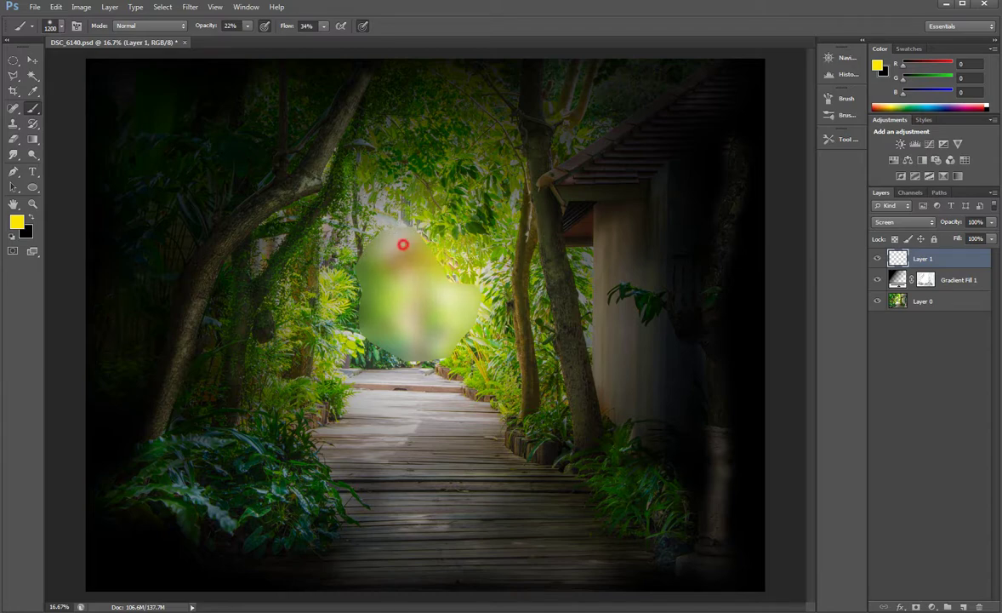
left_click(362, 268)
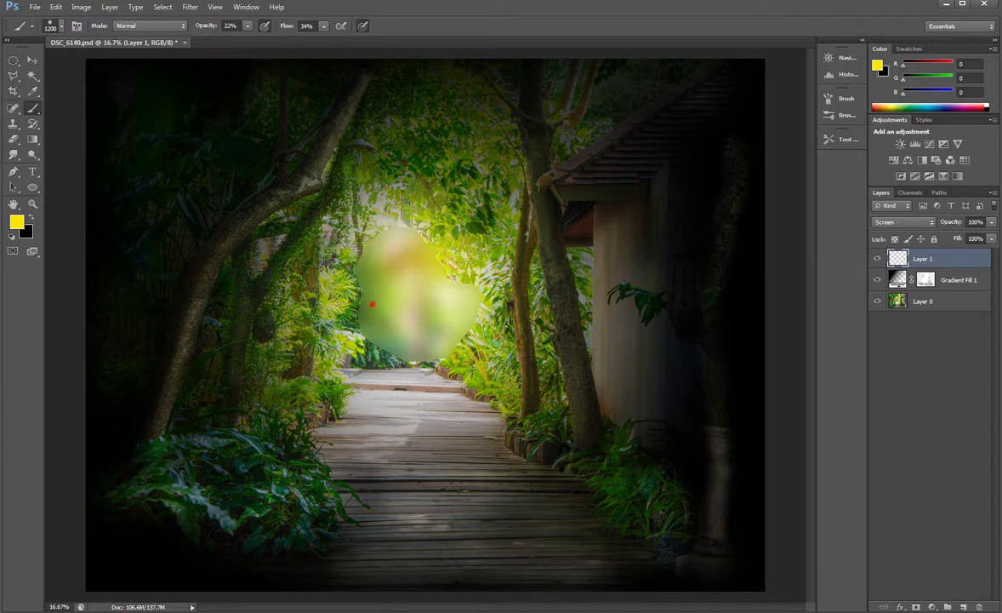
left_click(410, 312)
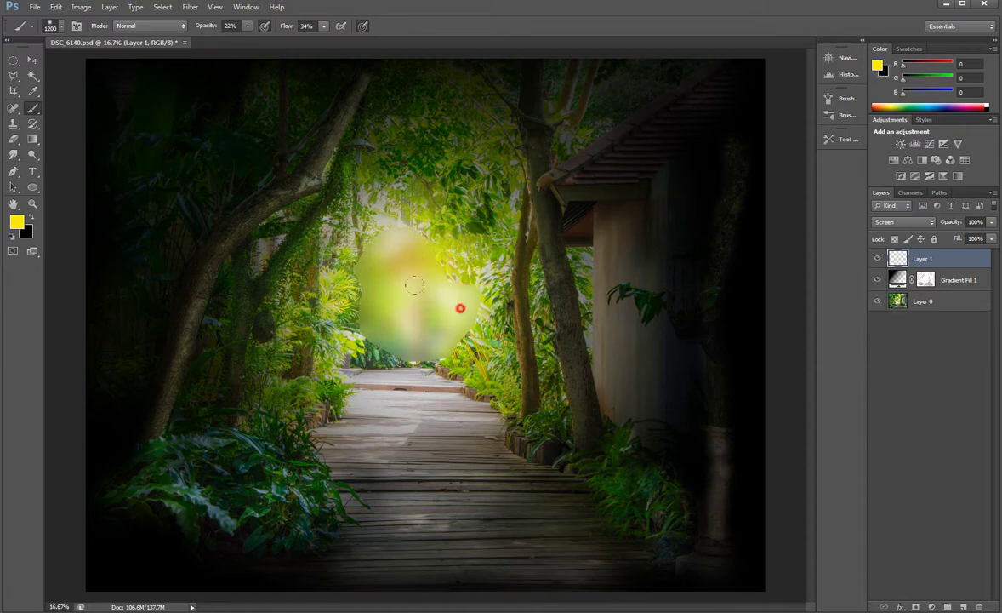
left_click(381, 302)
left_click(379, 351)
mouse_move(371, 345)
left_mouse_down()
mouse_move(327, 307)
mouse_move(338, 322)
left_mouse_up()
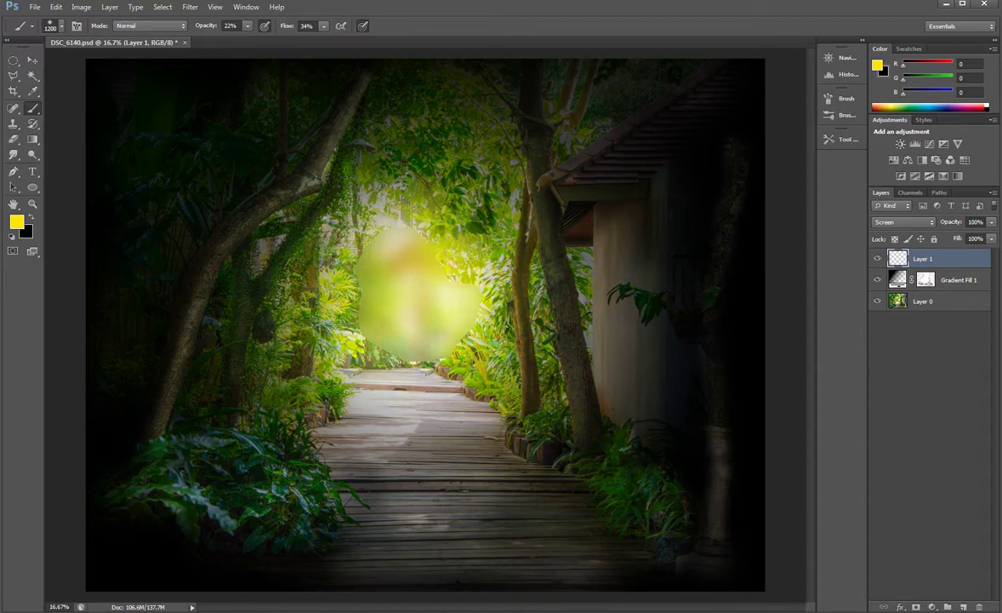
Lower brush opacity to 38% and spread soft glow over the light's centre and top.
left_click(249, 26)
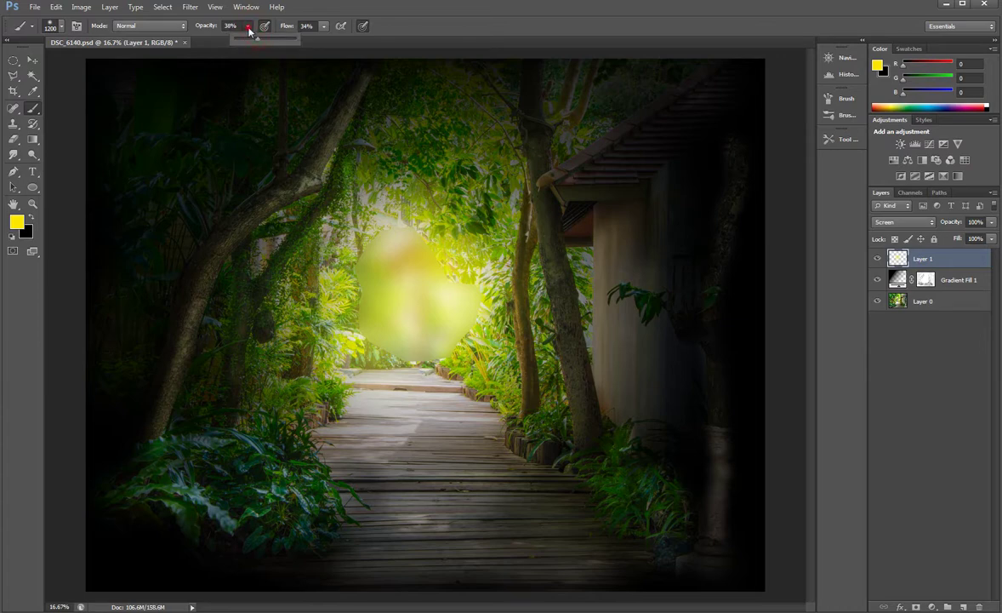
left_click(386, 257)
mouse_move(357, 293)
left_mouse_down()
mouse_move(370, 248)
mouse_move(386, 234)
mouse_move(418, 245)
mouse_move(419, 270)
left_mouse_up()
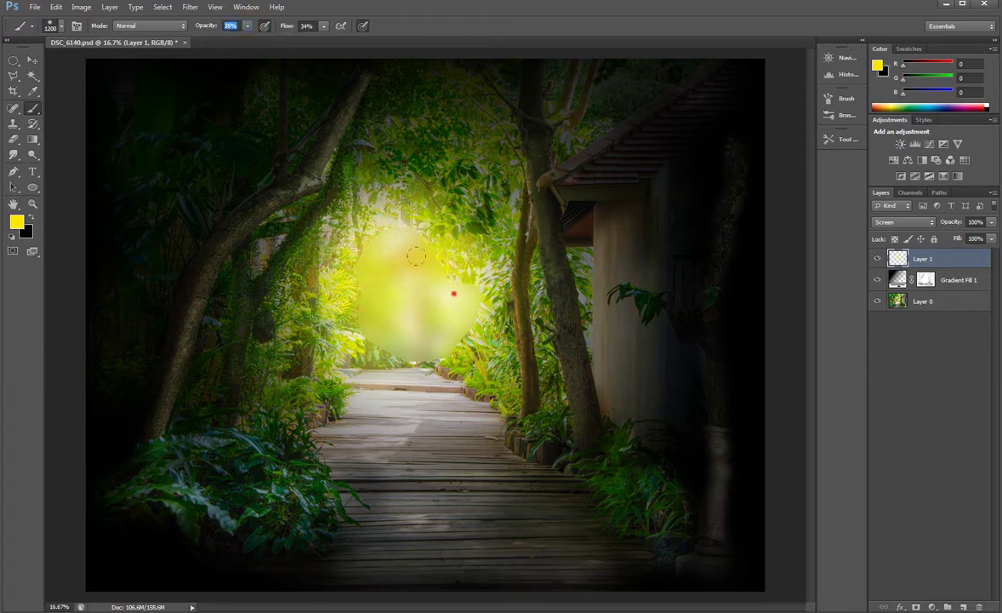
mouse_move(408, 342)
left_mouse_down()
mouse_move(380, 341)
mouse_move(374, 351)
left_mouse_up()
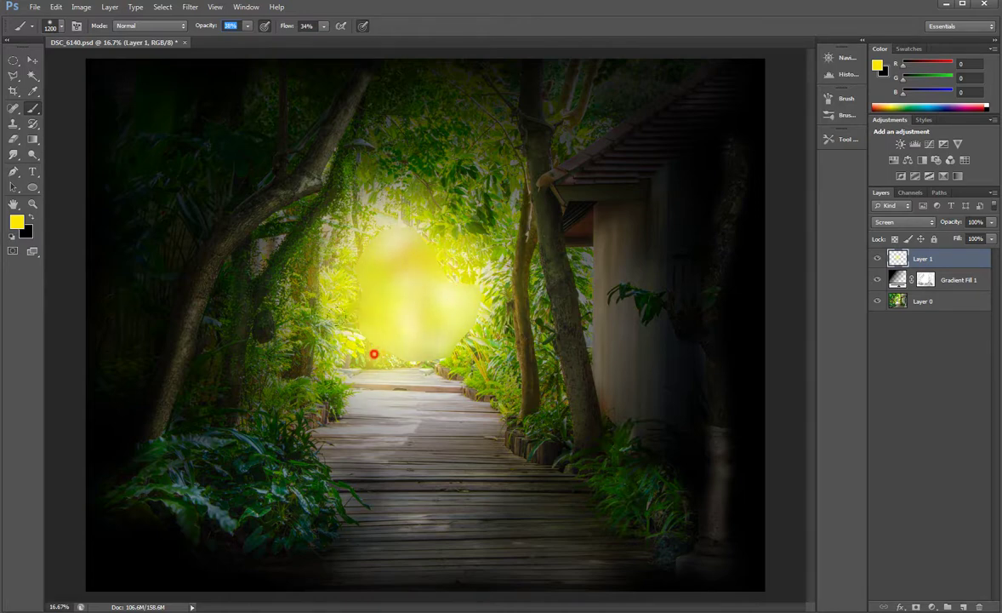
left_click_drag(425, 302, 420, 294)
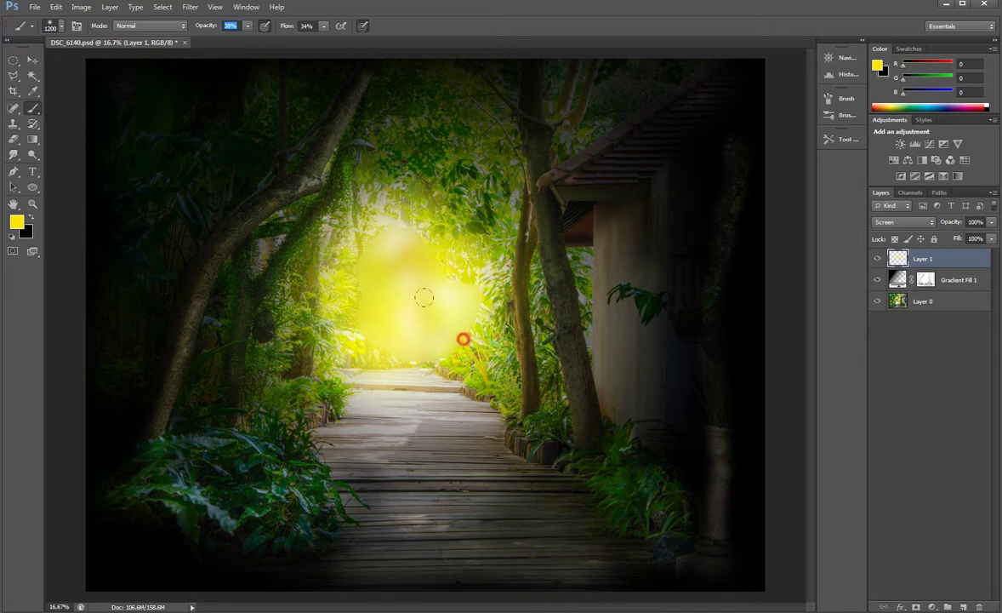
mouse_move(418, 255)
left_mouse_down()
mouse_move(416, 236)
mouse_move(343, 228)
left_mouse_up()
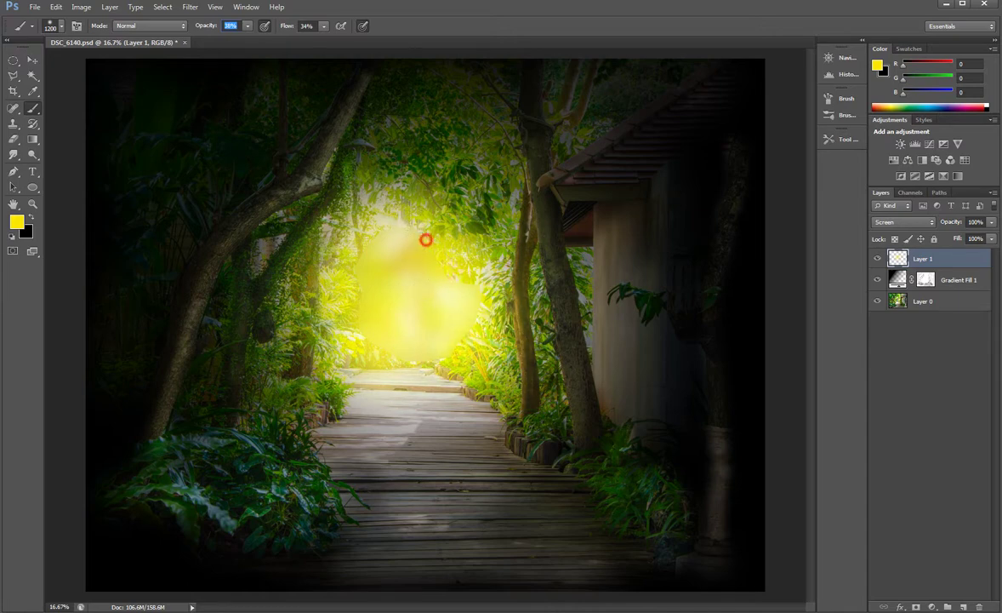
mouse_move(388, 324)
left_mouse_down()
mouse_move(389, 203)
mouse_move(434, 215)
mouse_move(472, 278)
mouse_move(462, 238)
mouse_move(347, 224)
mouse_move(376, 197)
mouse_move(452, 274)
mouse_move(434, 371)
mouse_move(364, 352)
mouse_move(400, 375)
left_mouse_up()
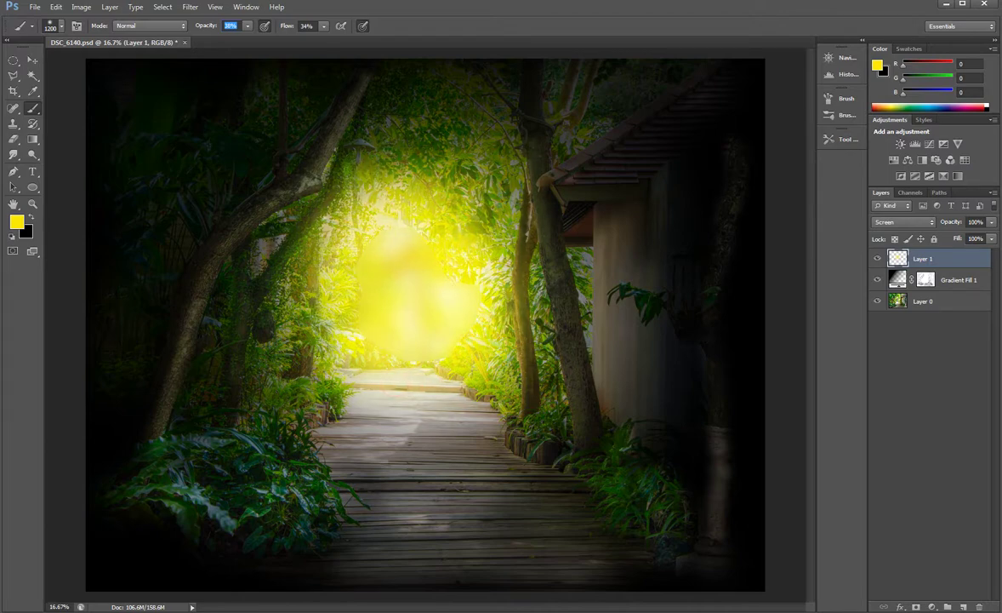
Brighten the far path, treetops, right-tree foliage and foreground boardwalk with yellow.
mouse_move(329, 353)
left_mouse_down()
mouse_move(404, 358)
mouse_move(478, 395)
mouse_move(353, 409)
mouse_move(315, 392)
left_mouse_up()
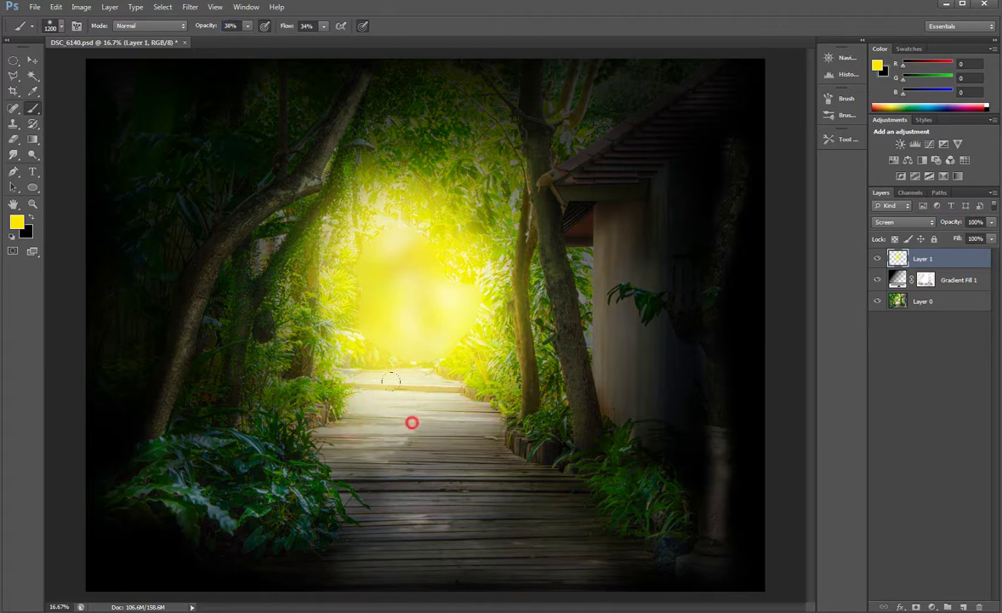
left_click_drag(390, 380, 430, 384)
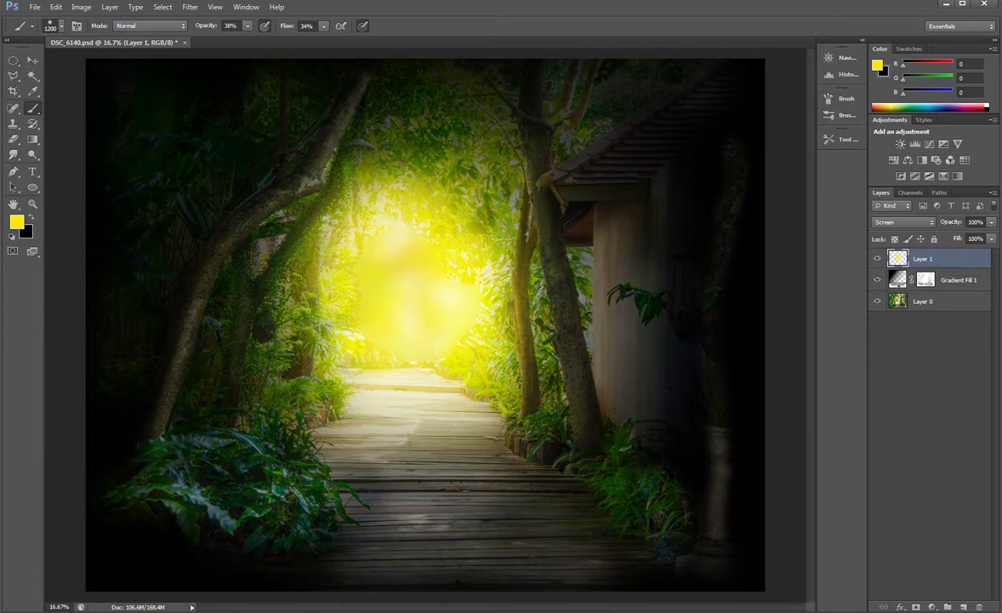
left_click_drag(384, 115, 451, 146)
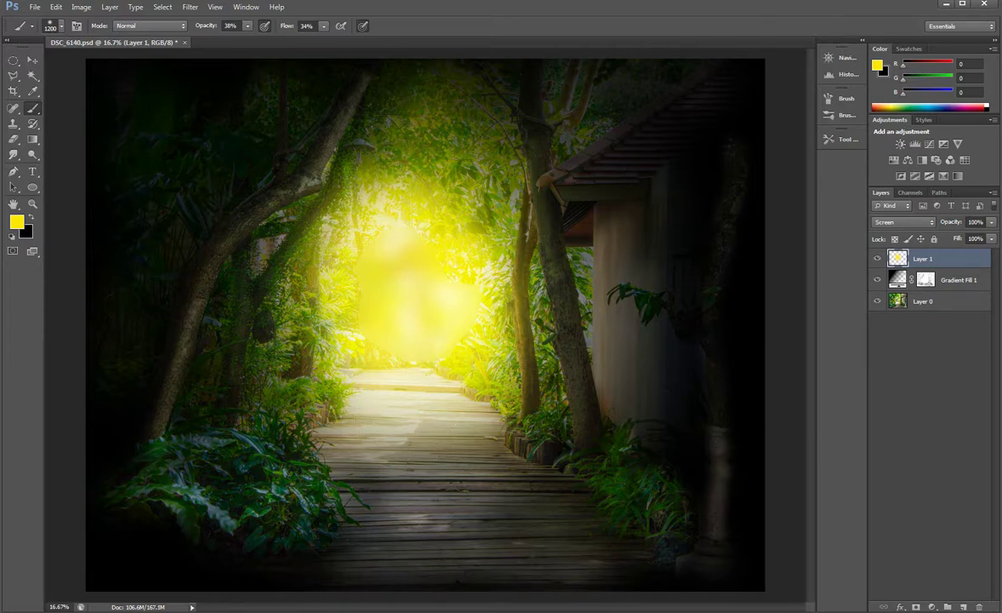
left_click_drag(464, 353, 520, 380)
left_click_drag(553, 480, 469, 533)
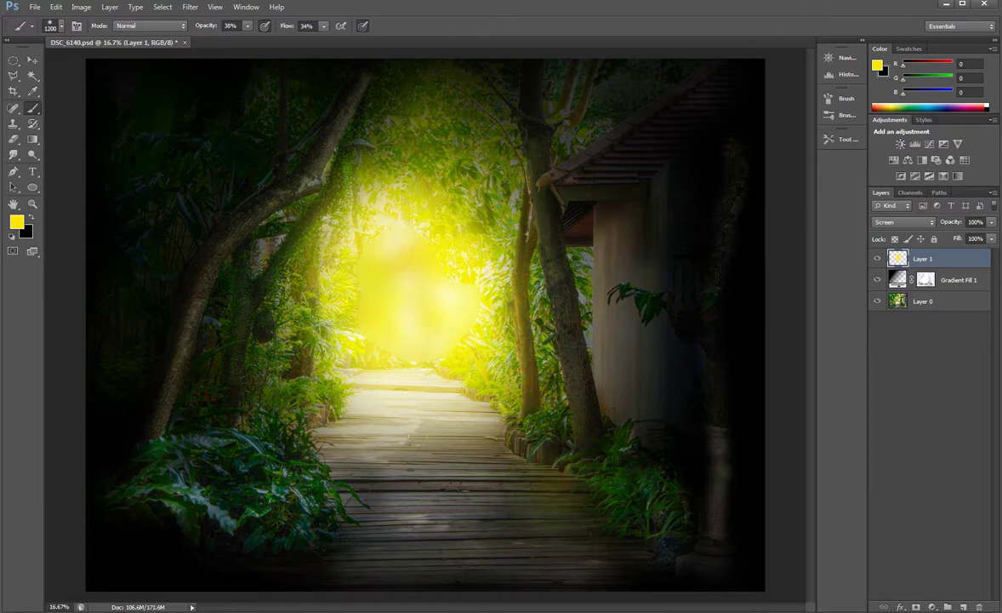
left_click_drag(433, 494, 357, 511)
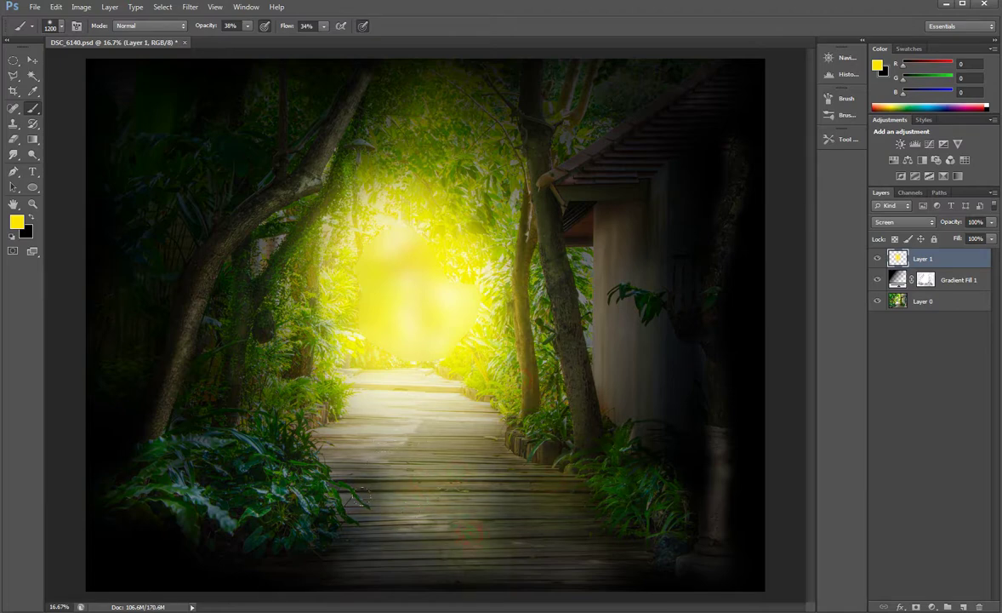
At brush size 800, warm the left tree trunk, lower-left foliage and right tree base.
key("bracketleft")
key("bracketleft")
key("bracketleft")
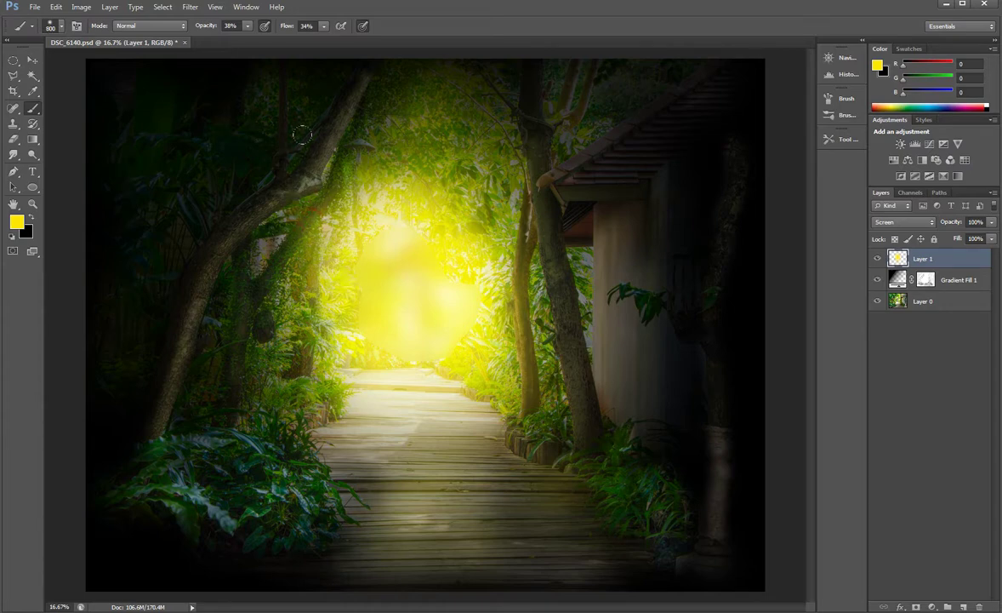
left_click_drag(255, 223, 191, 388)
left_click_drag(264, 409, 241, 405)
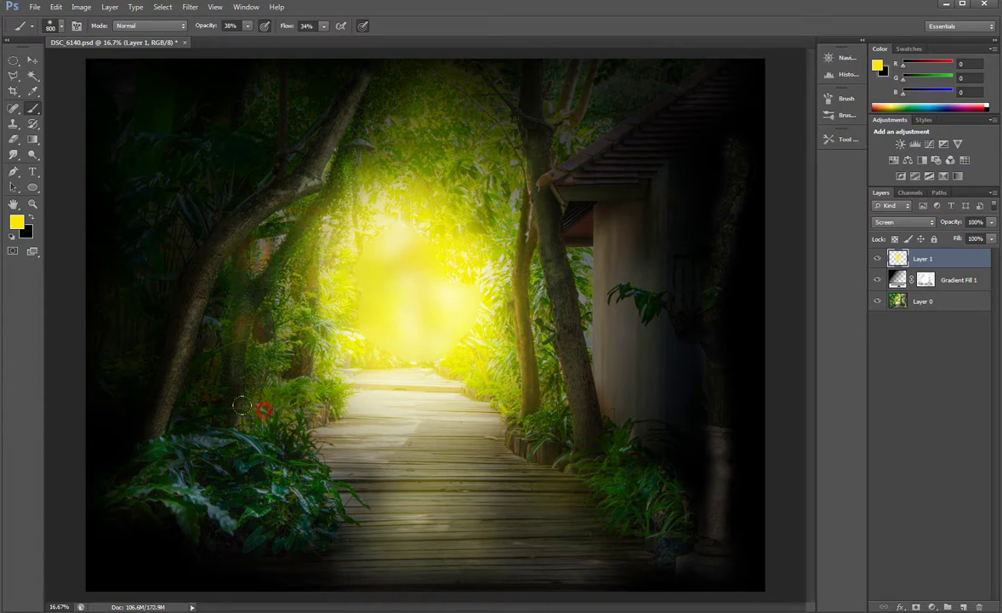
left_click_drag(290, 492, 179, 451)
left_click_drag(605, 442, 626, 525)
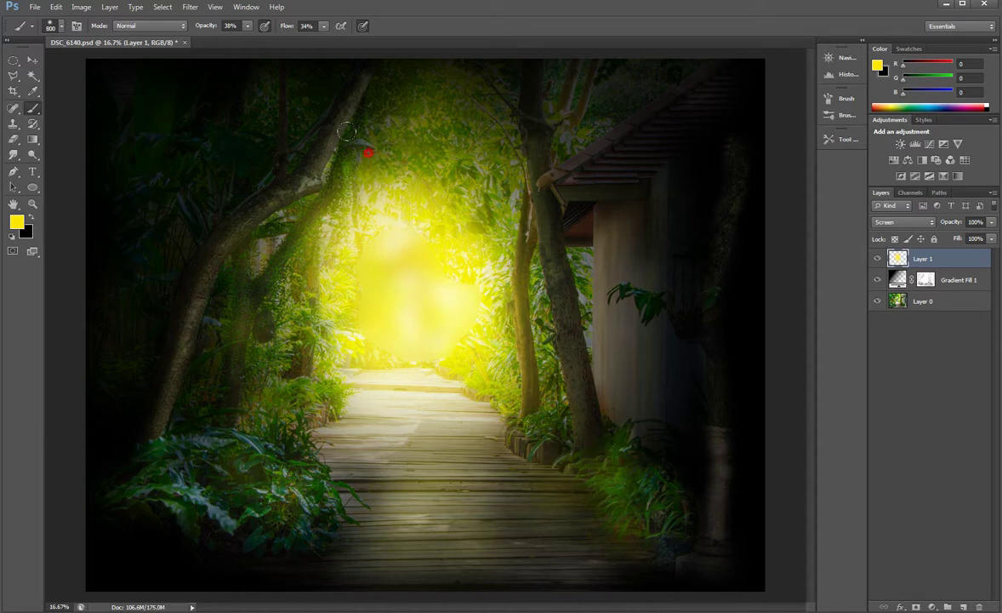
With white foreground and a brush grown to 1300, dab a white core into the glow.
left_click(15, 219)
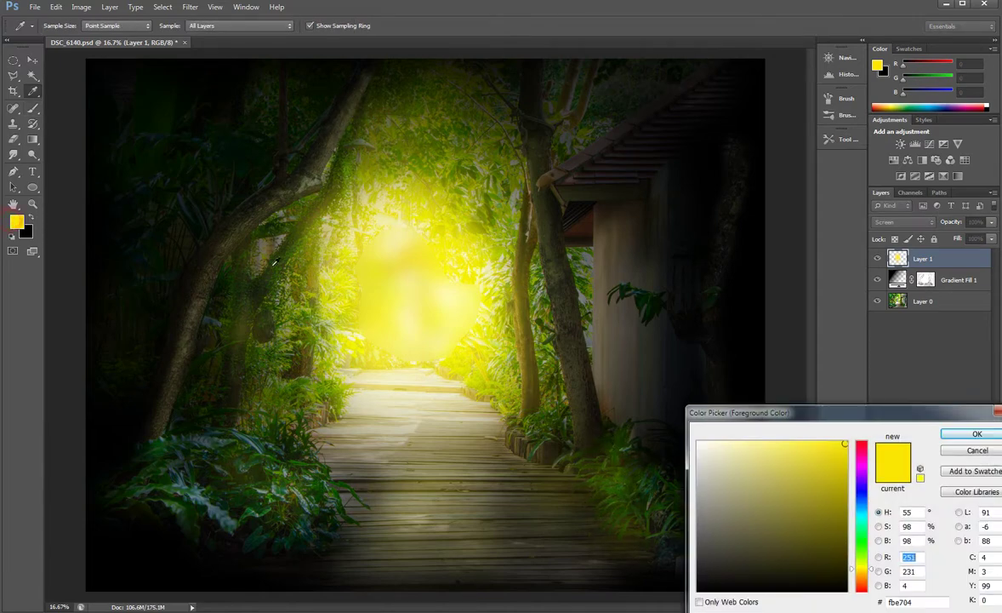
left_click(697, 443)
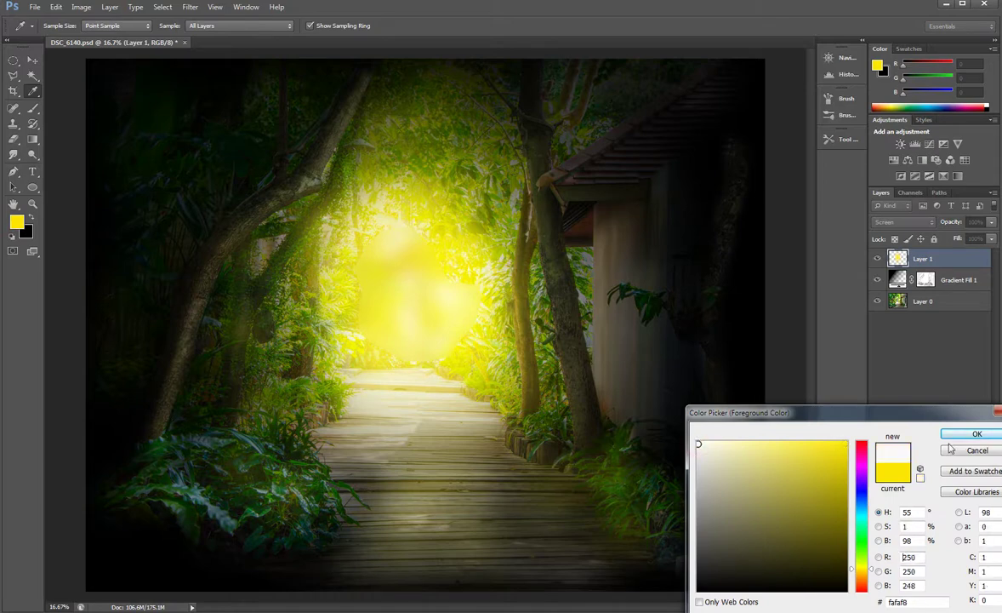
left_click(977, 434)
left_click(388, 273)
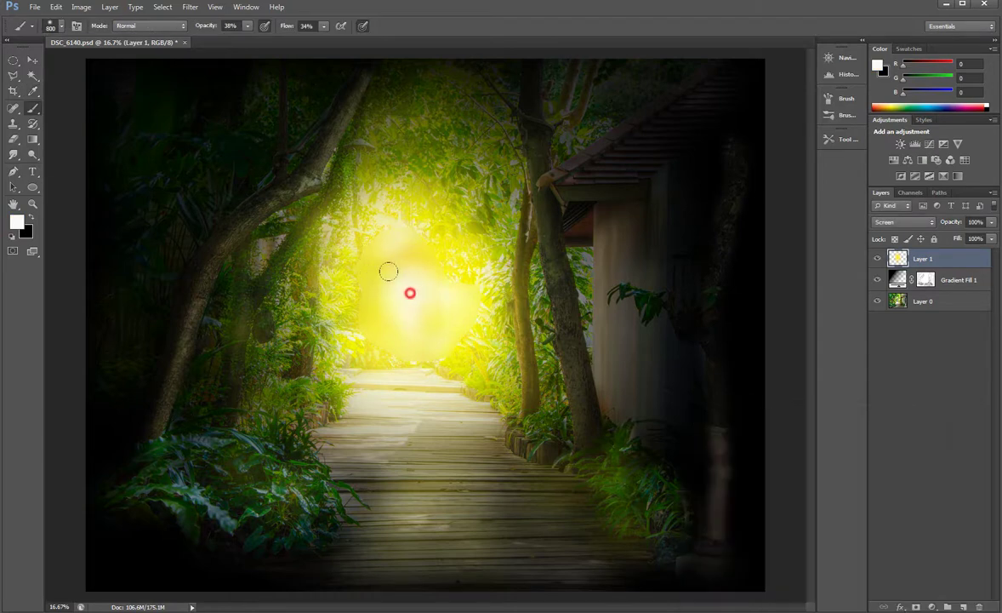
key("bracketright")
key("bracketright")
key("bracketright")
left_click(409, 288)
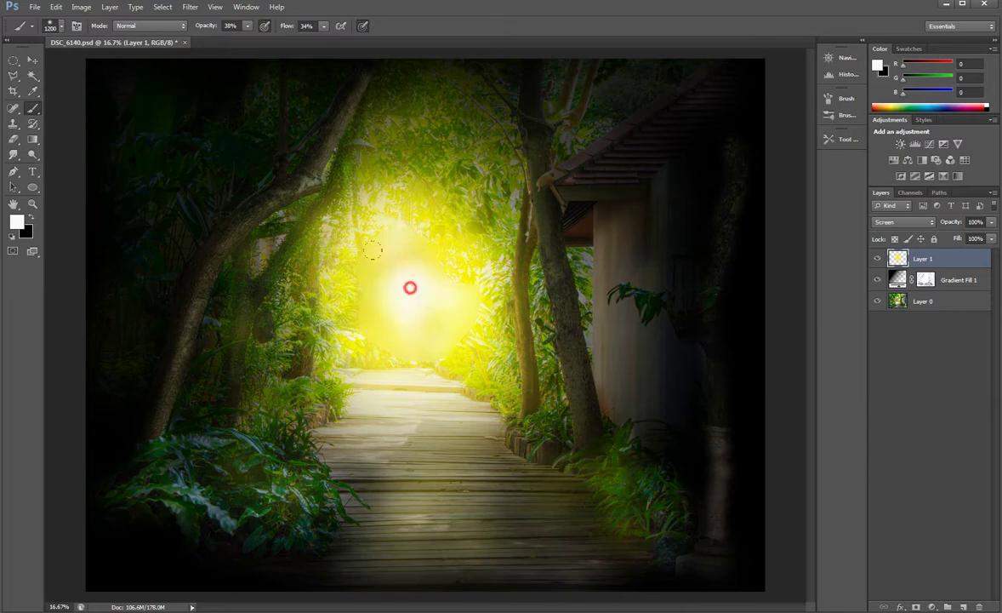
key("bracketright")
key("bracketright")
left_click(415, 278)
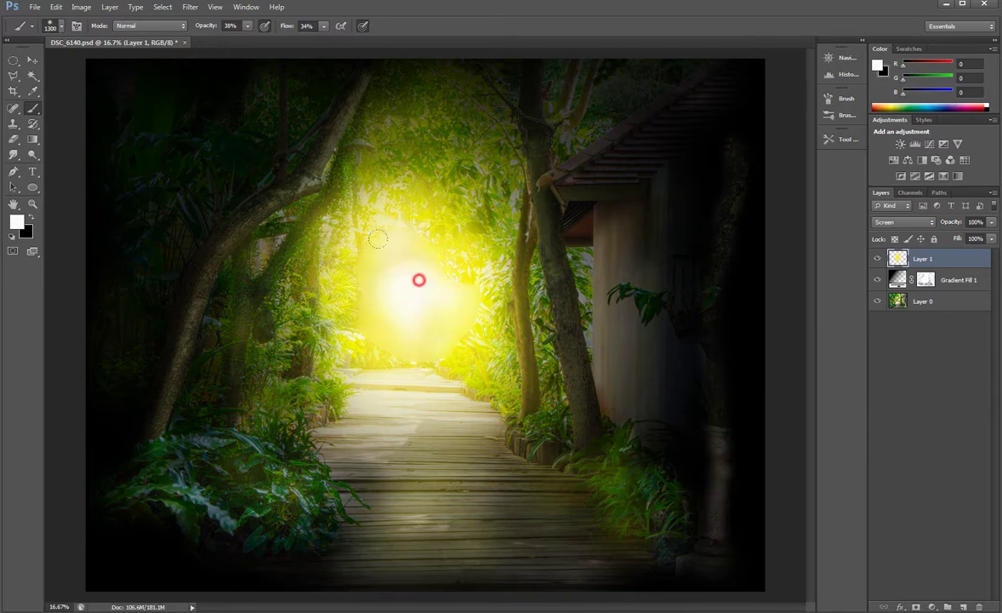
left_click(465, 184)
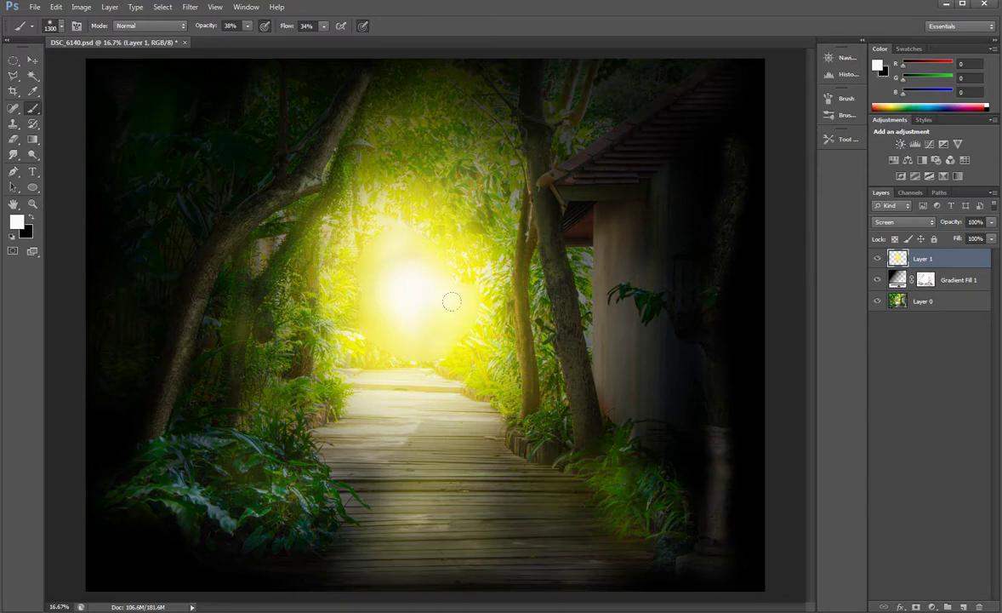
left_click(471, 364)
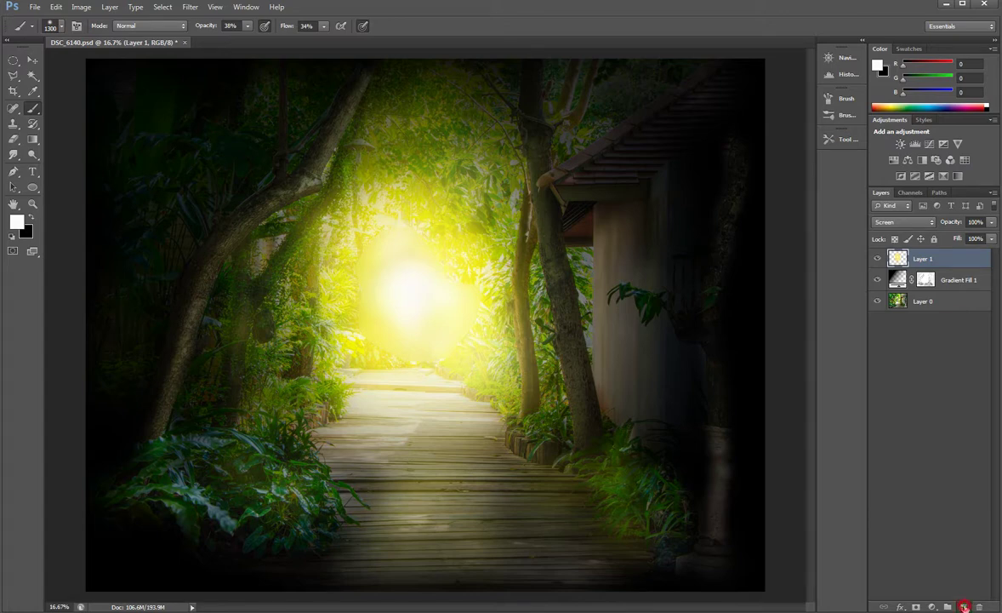
Add a new layer and a Gradient fill layer above Layer 1.
left_click(964, 607)
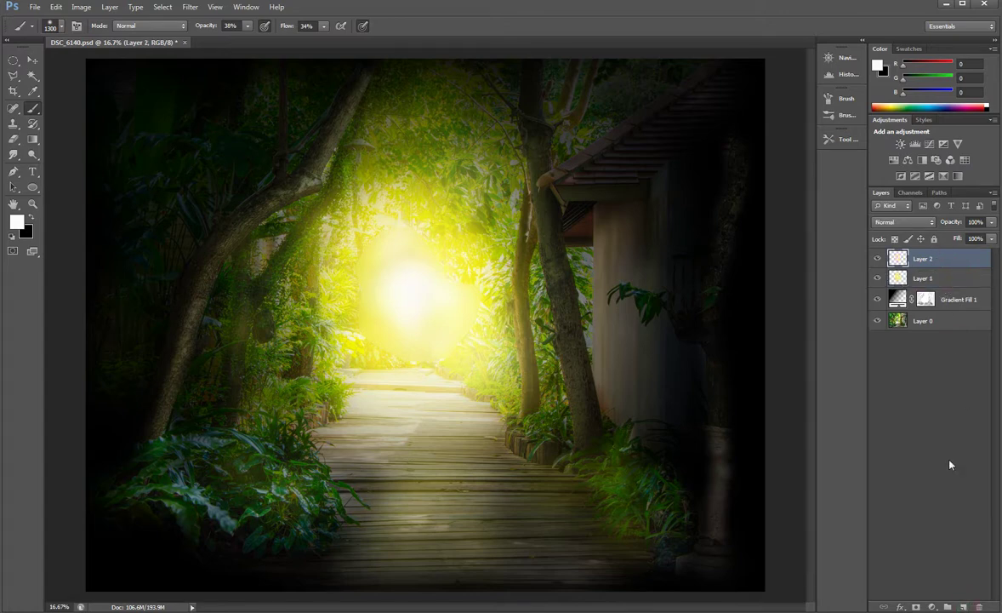
left_click(934, 607)
left_click(929, 361)
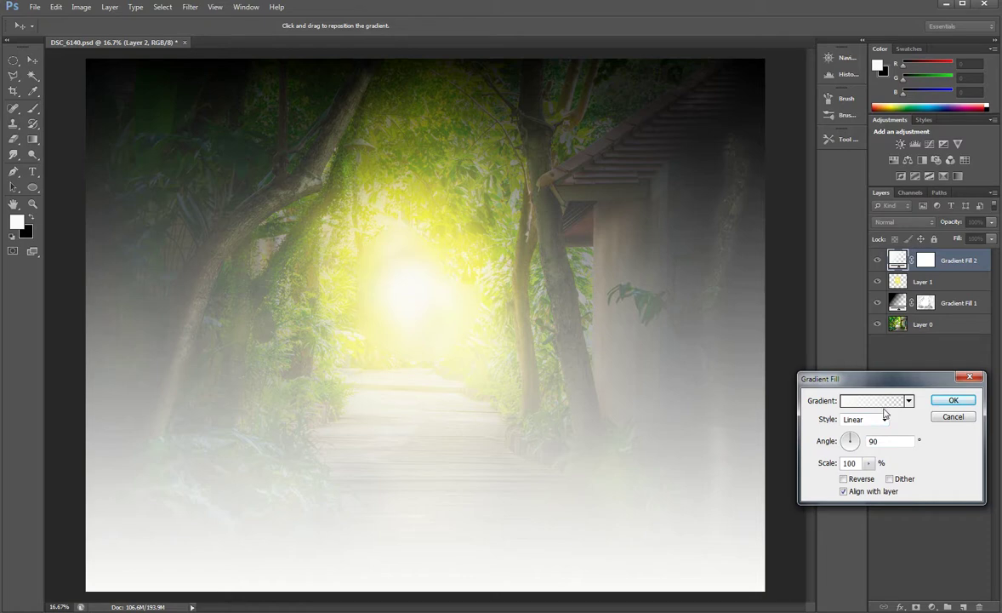
left_click(885, 401)
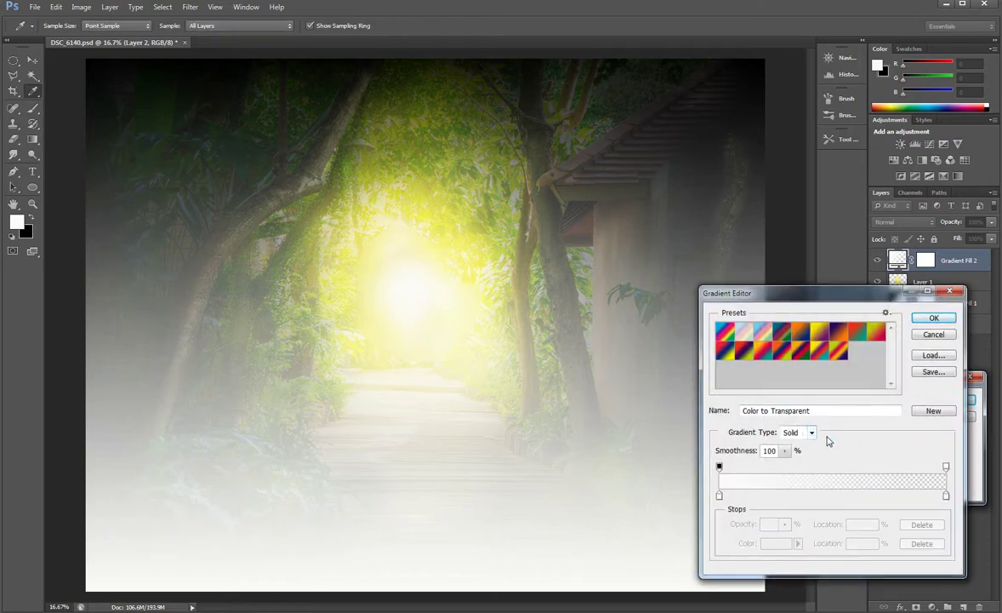
Make the gradient a randomized Noise type in HSB colour model for dark grey streaks.
left_click(811, 433)
left_click(791, 454)
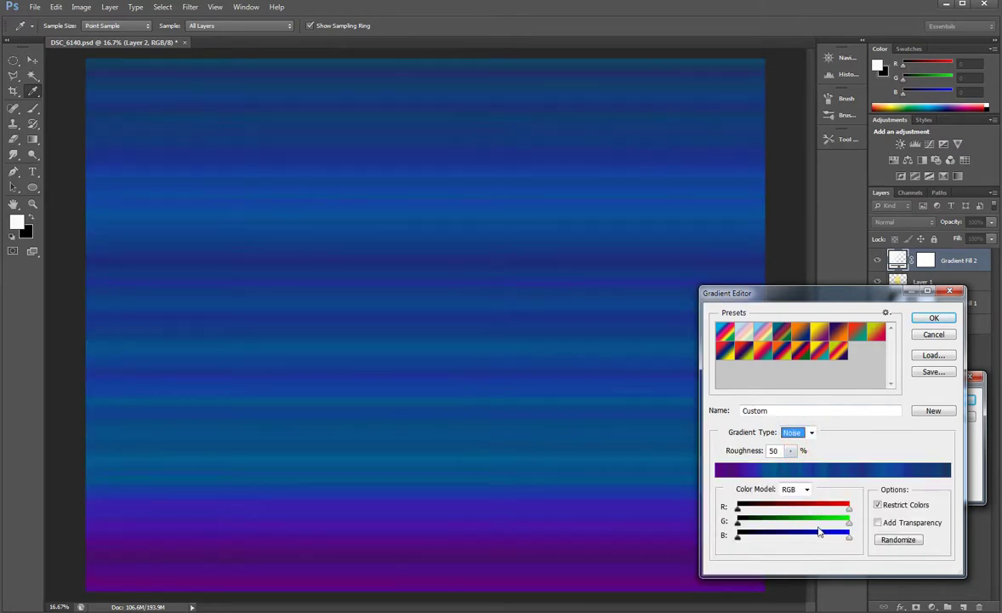
left_click(885, 539)
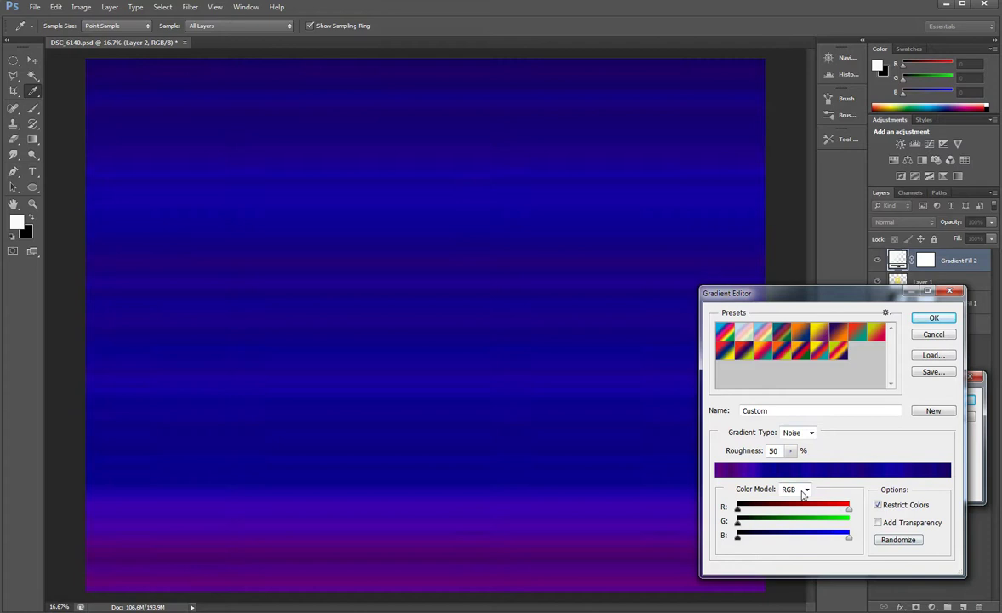
left_click(804, 491)
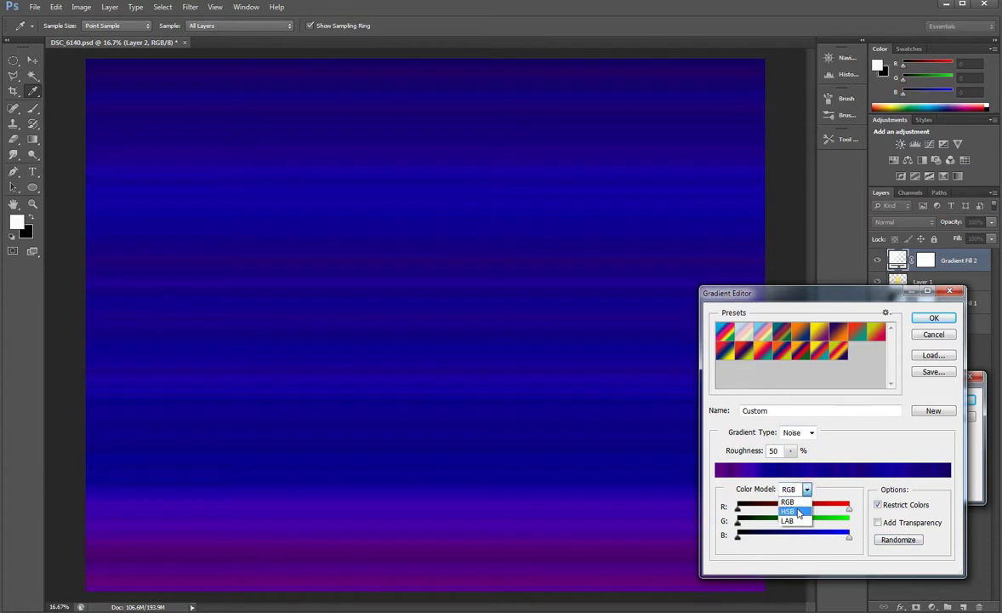
left_click(796, 511)
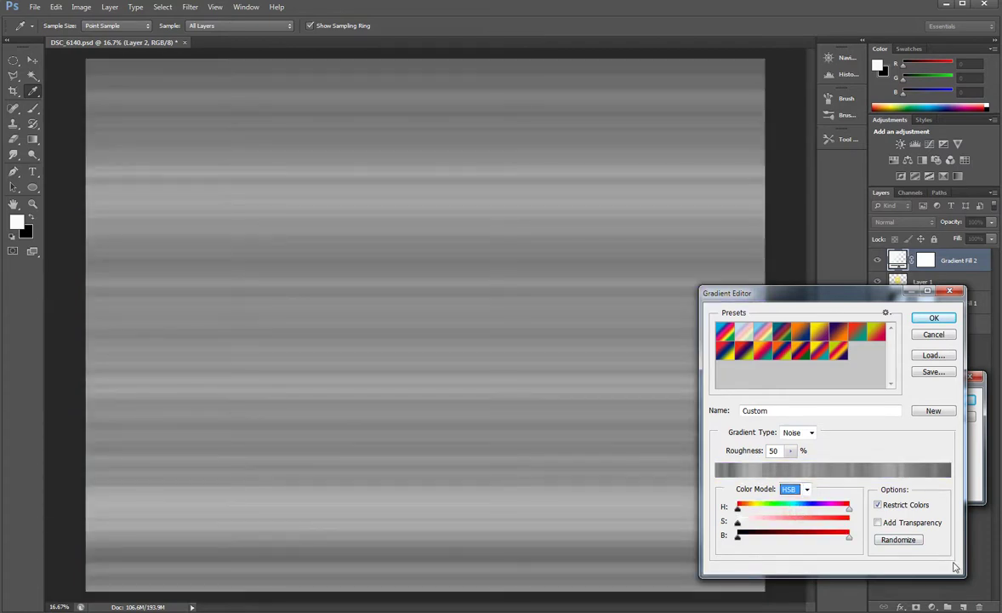
left_click(899, 541)
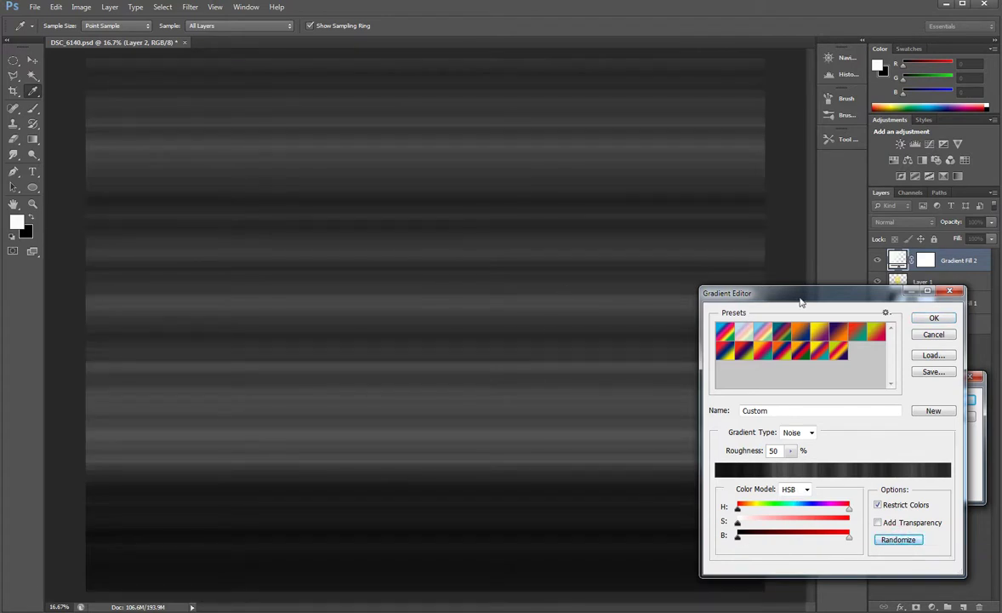
left_click(934, 318)
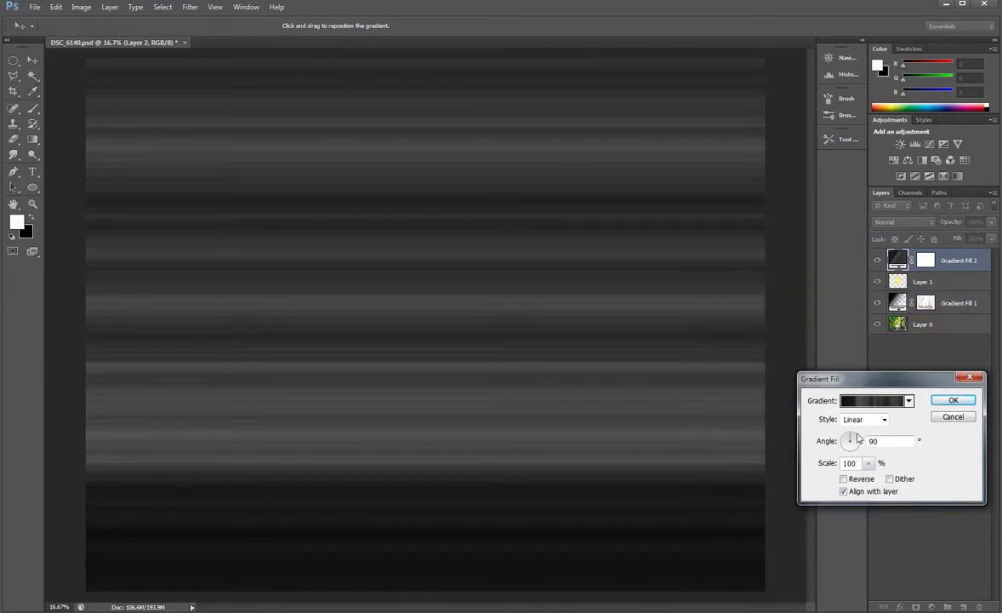
Make Gradient Fill 2 an Angle burst centred up-right and blend it in Soft Light.
left_click(884, 420)
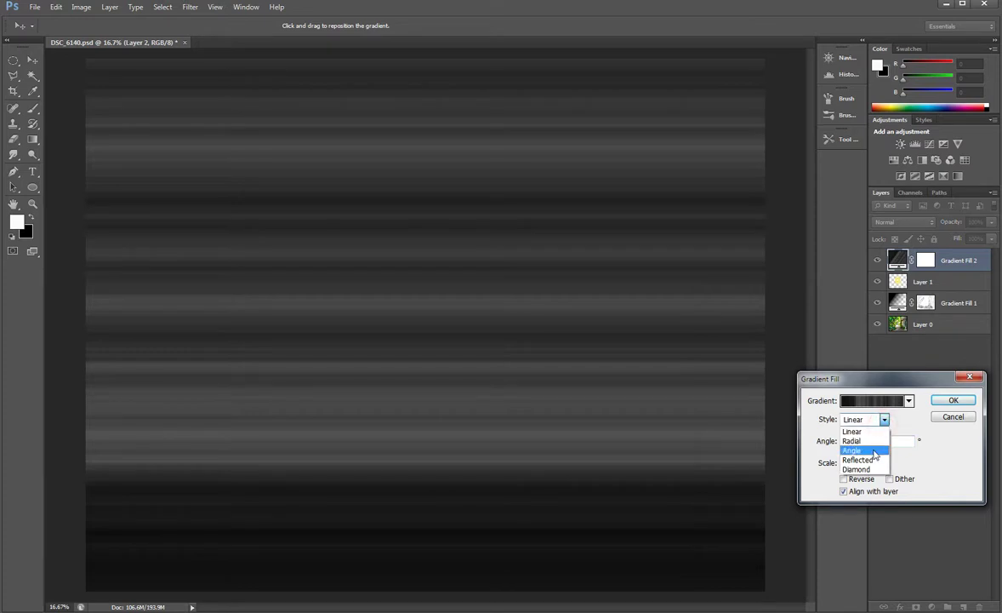
left_click(874, 451)
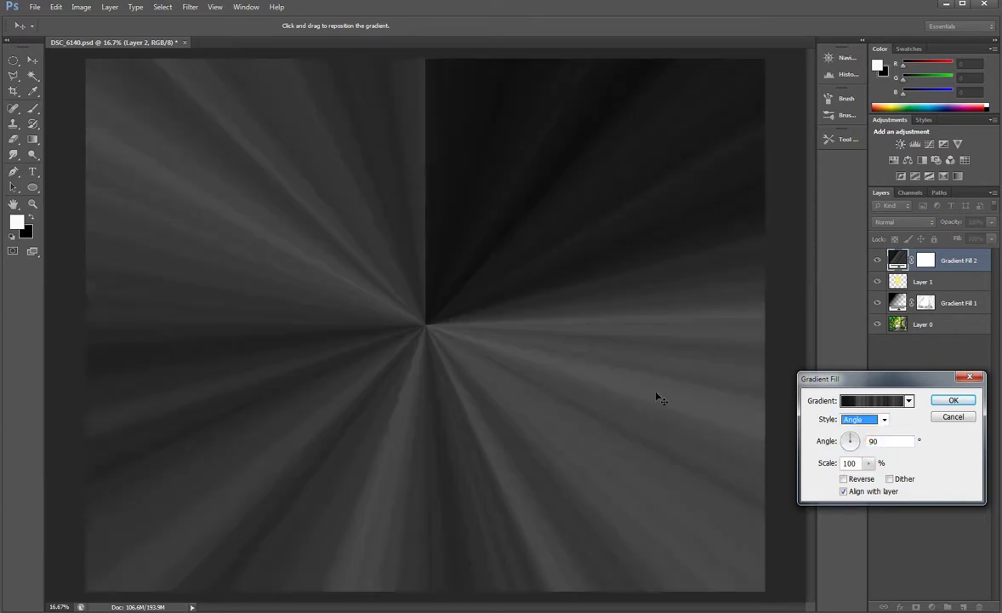
left_click_drag(450, 360, 480, 349)
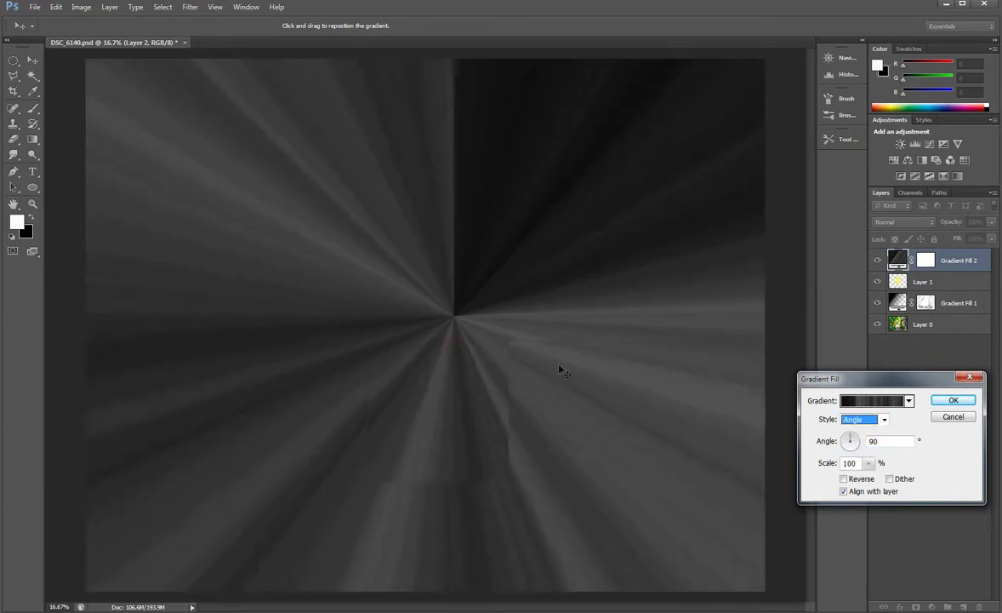
left_click(952, 405)
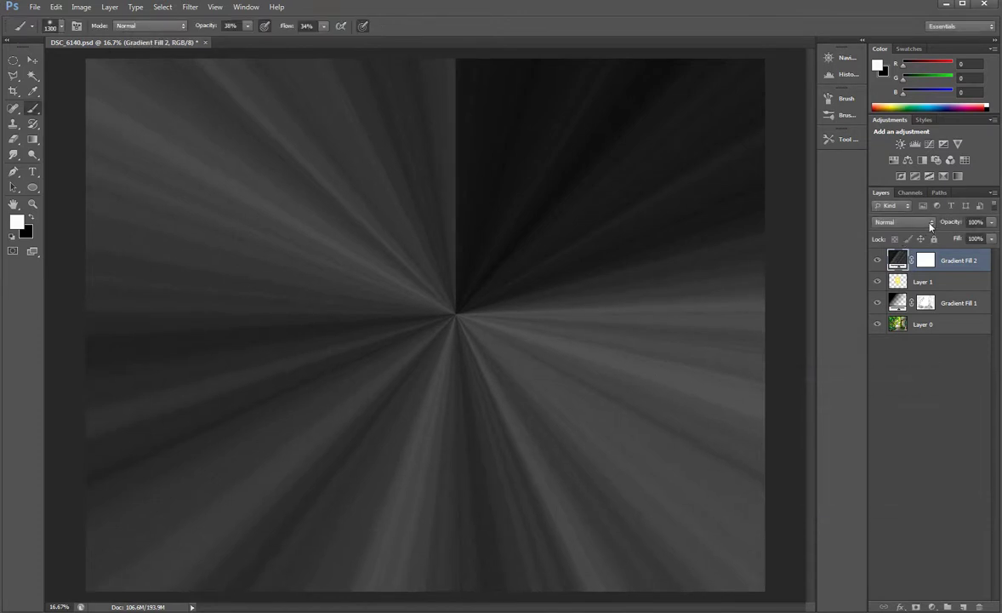
left_click(930, 222)
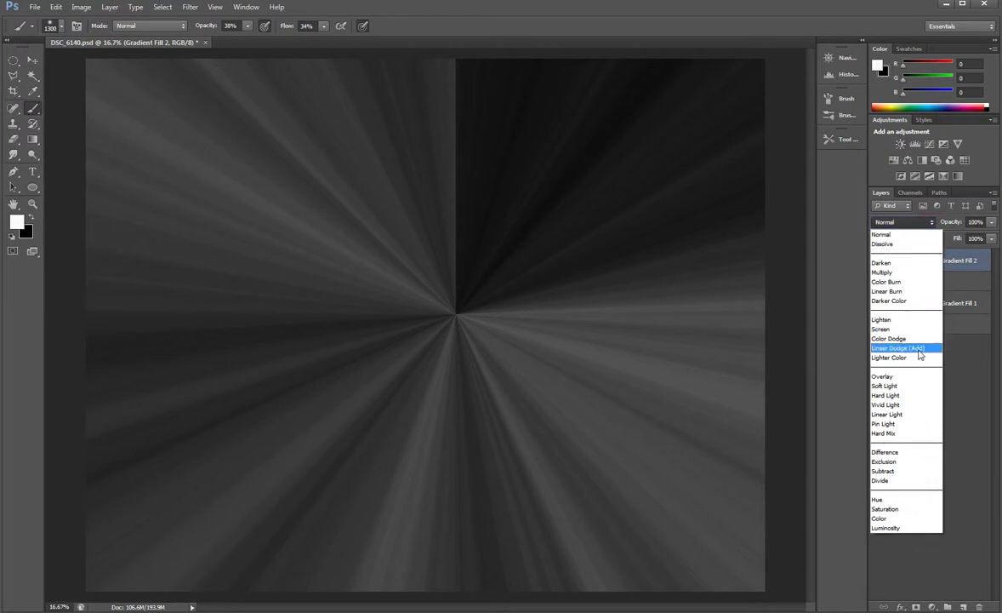
left_click(905, 386)
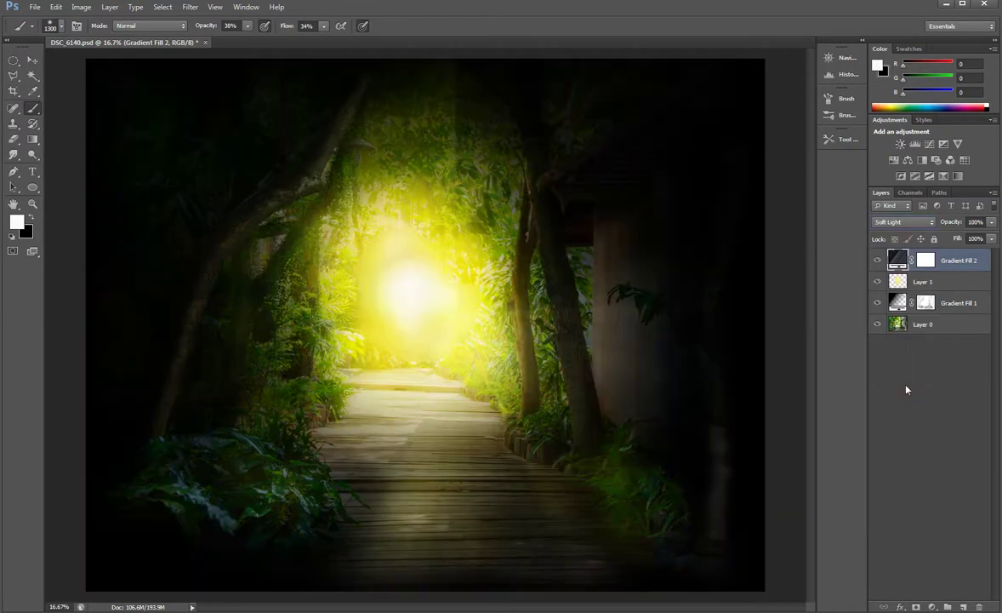
Reopen Gradient Fill 2 and move the ray burst centre onto the glow.
left_click(32, 61)
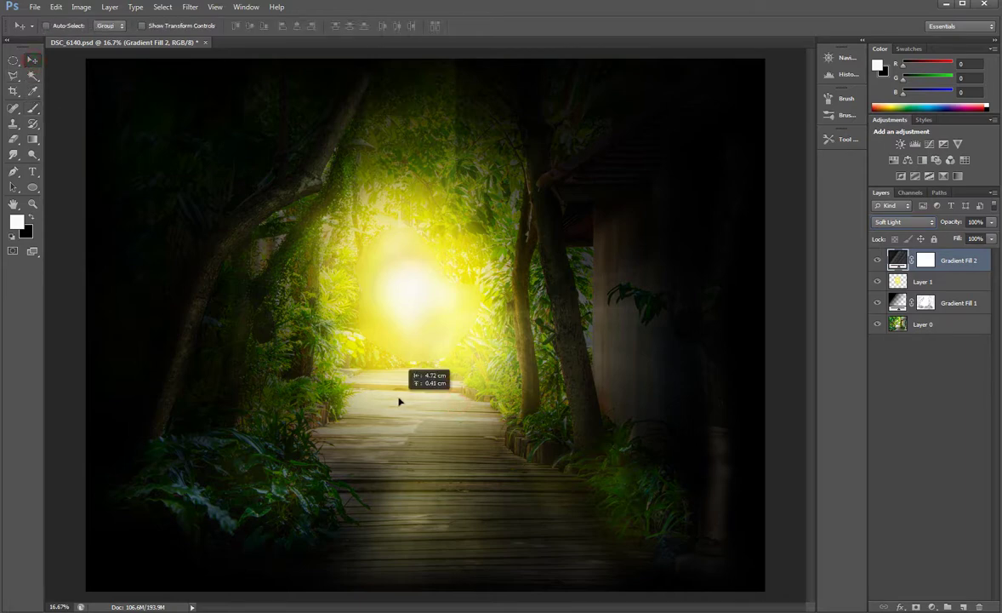
double_click(898, 259)
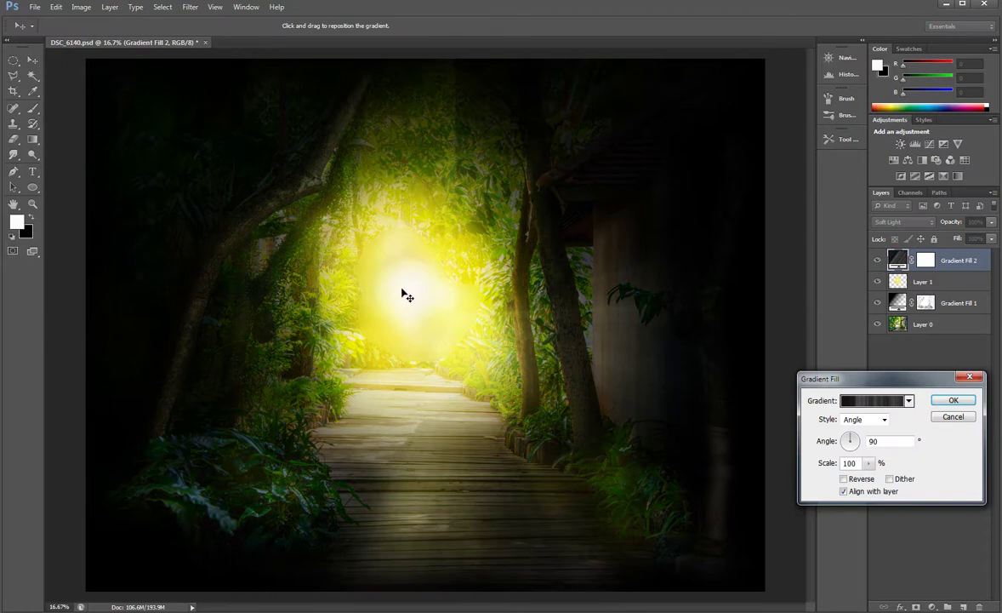
mouse_move(378, 297)
left_mouse_down()
mouse_move(432, 332)
mouse_move(372, 275)
mouse_move(447, 348)
left_mouse_up()
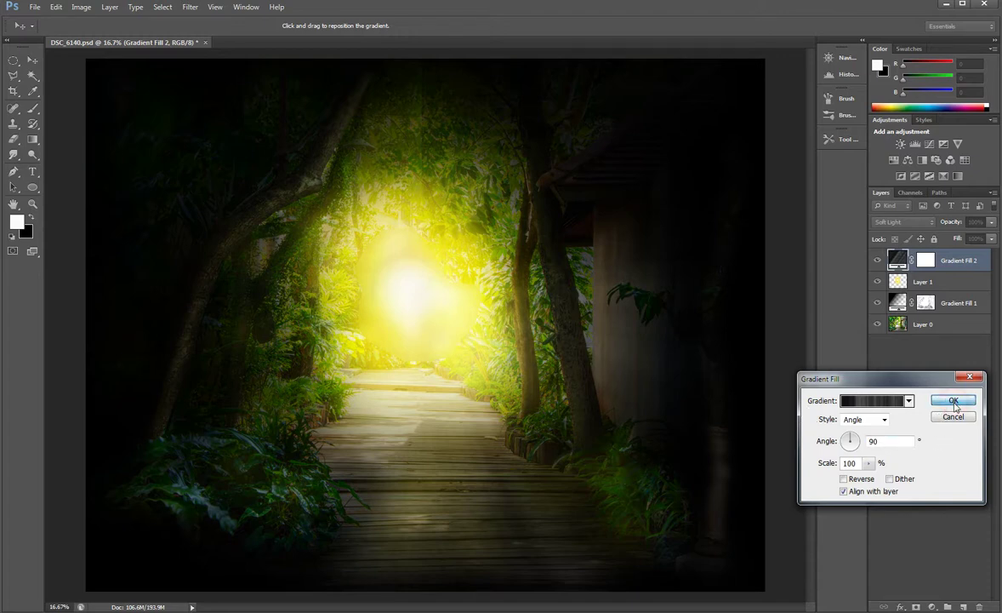
left_click(954, 401)
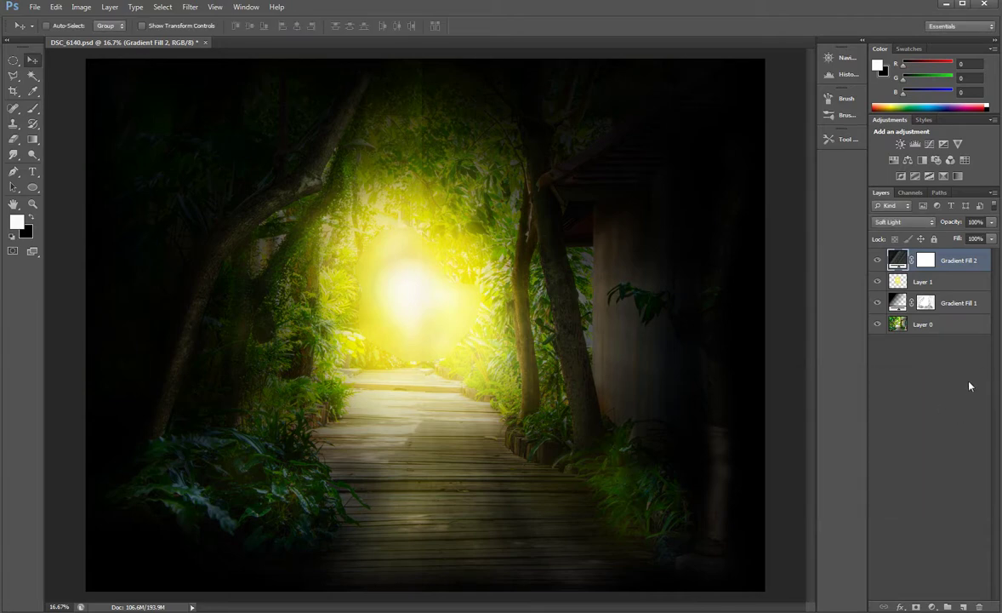
Try Dissolve, Darken, Multiply, Color Burn and Linear Burn blending on the rays layer.
left_click(930, 222)
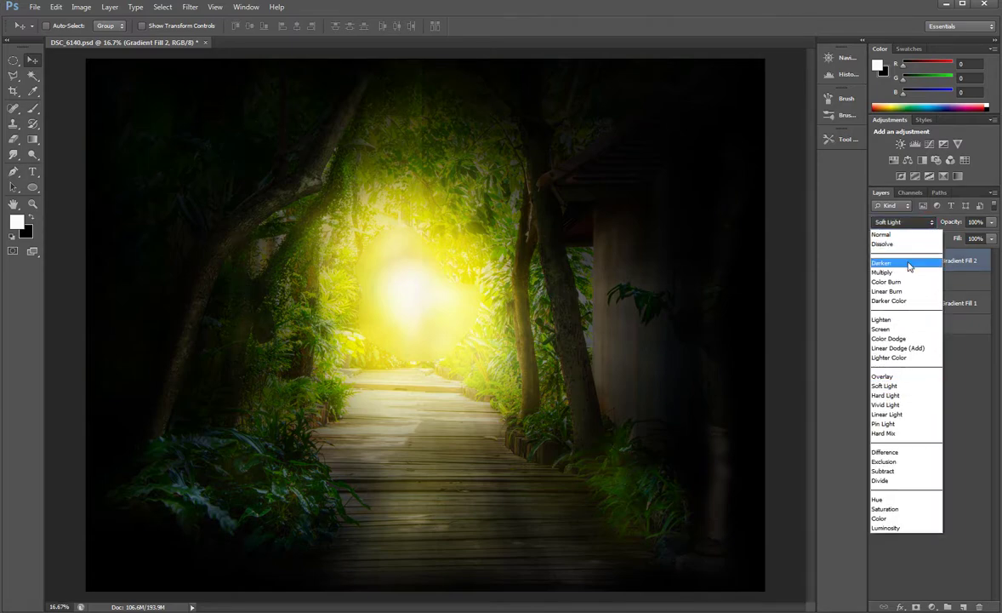
left_click(913, 243)
left_click(927, 222)
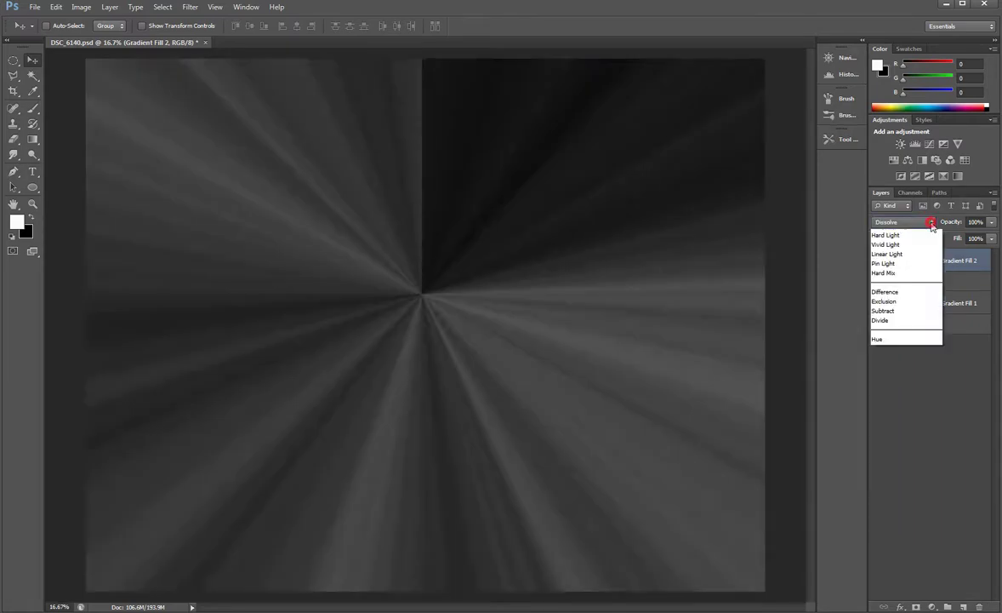
left_click(915, 260)
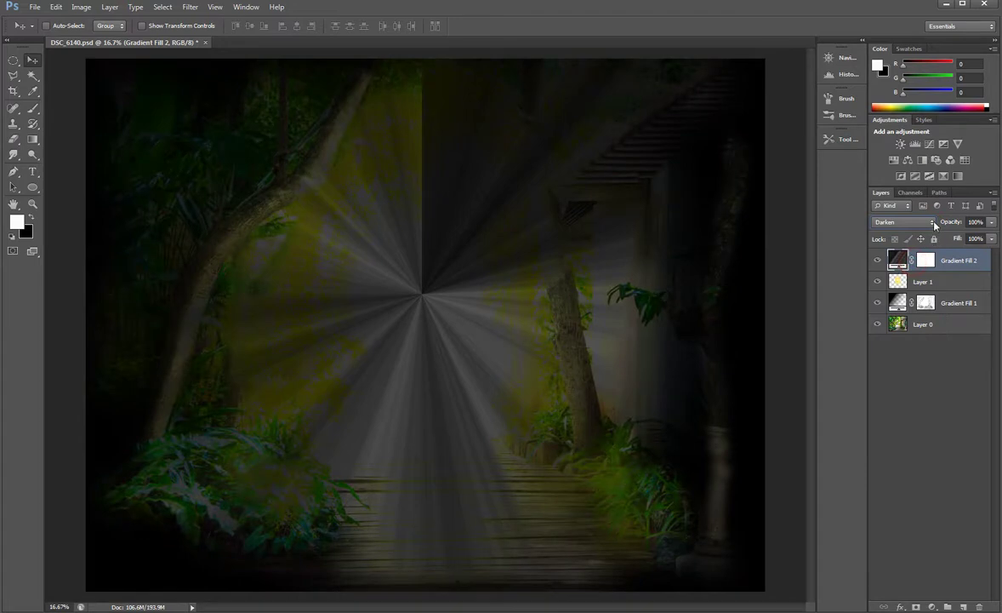
left_click(903, 222)
left_click(917, 269)
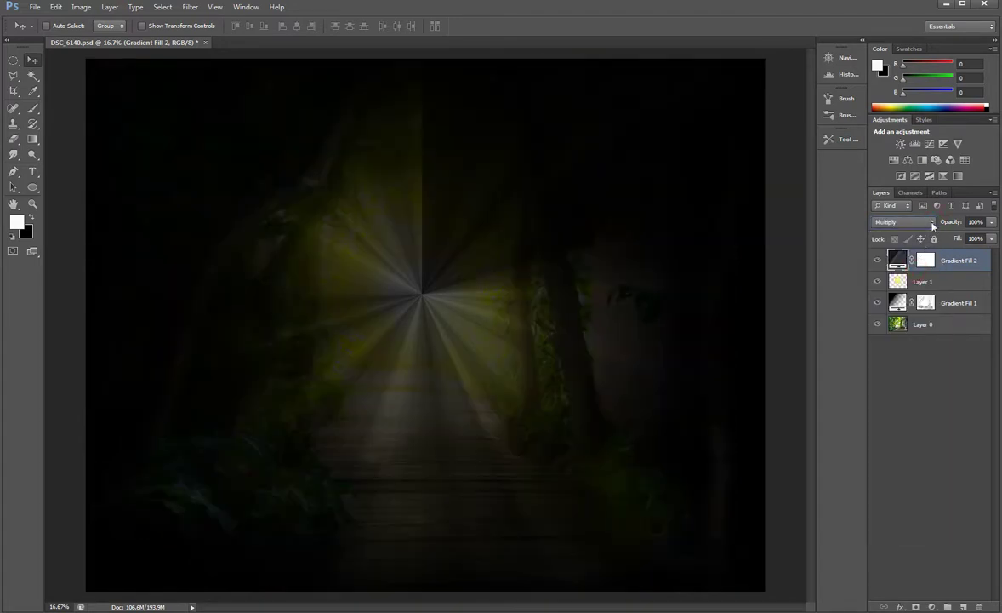
left_click(933, 222)
left_click(917, 278)
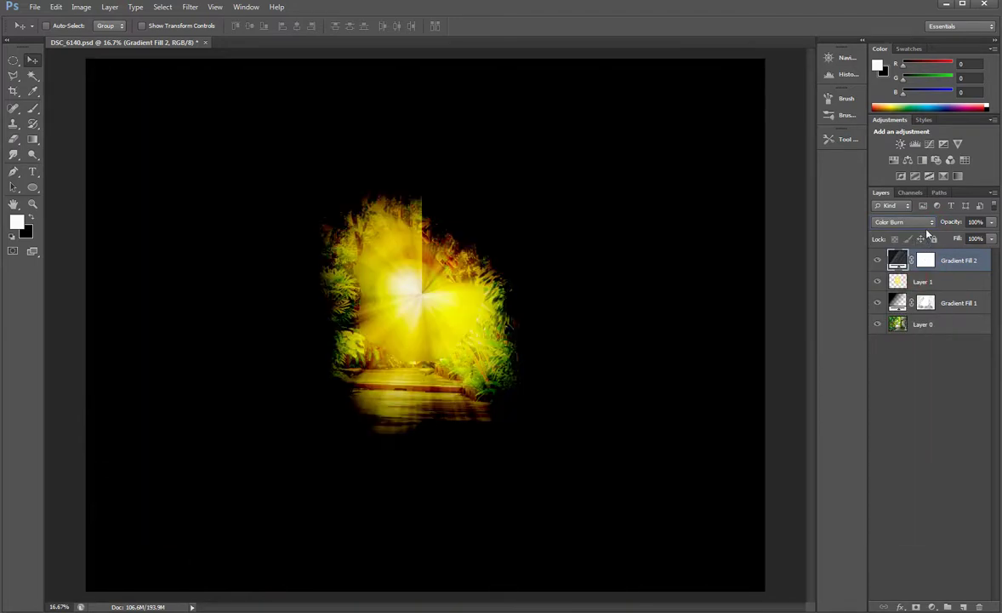
left_click(924, 222)
left_click(918, 288)
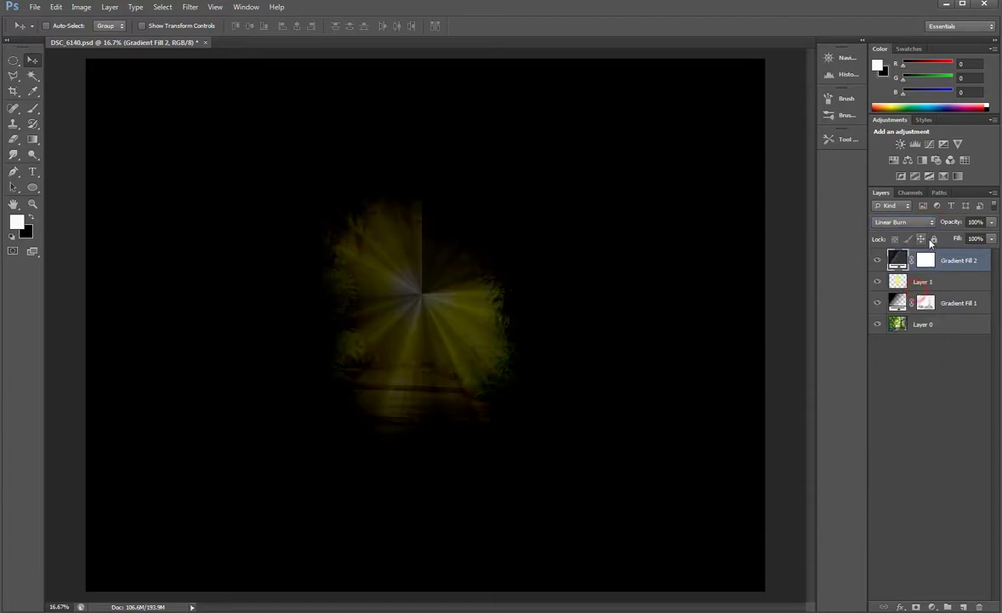
Try Darker Color and Lighten, then settle the rays layer on Screen blending.
left_click(904, 222)
left_click(916, 295)
left_click(902, 222)
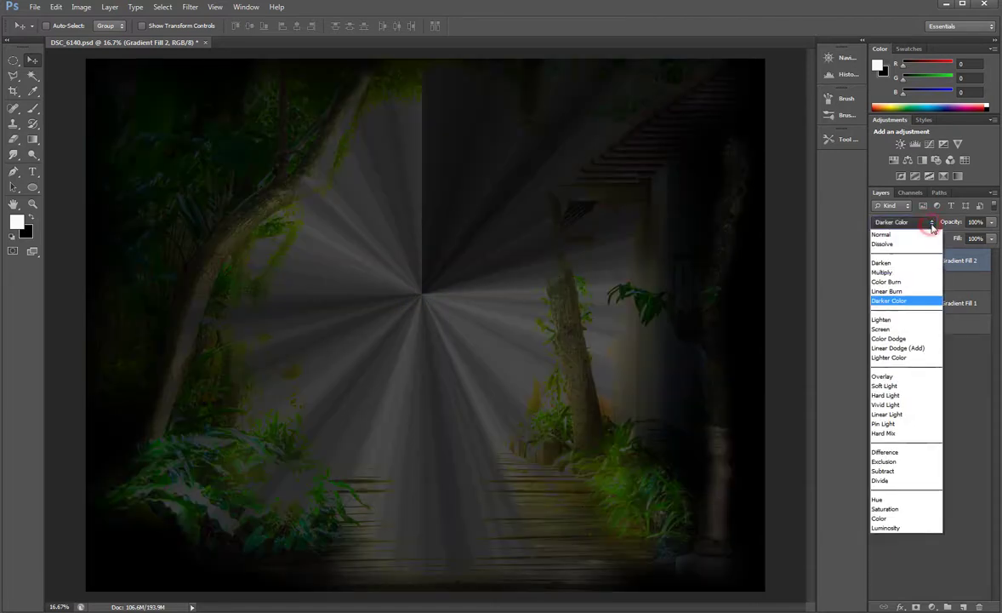
left_click(914, 319)
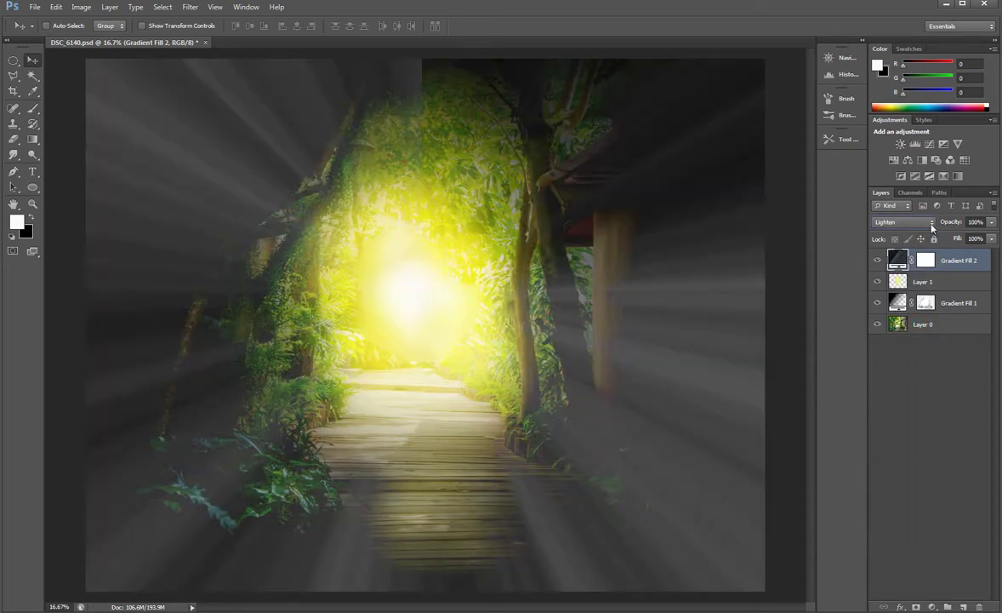
left_click(932, 223)
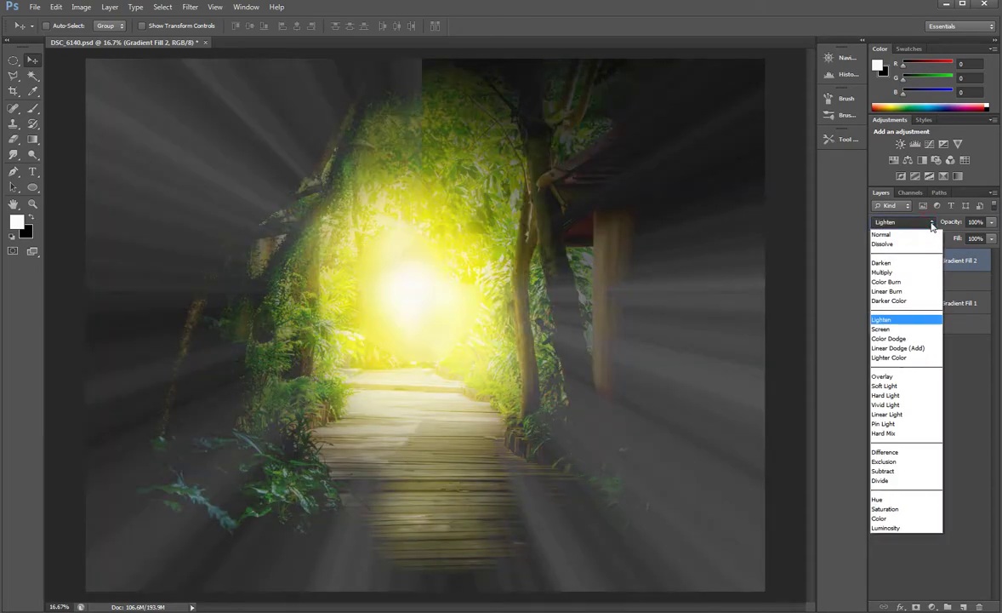
left_click(894, 329)
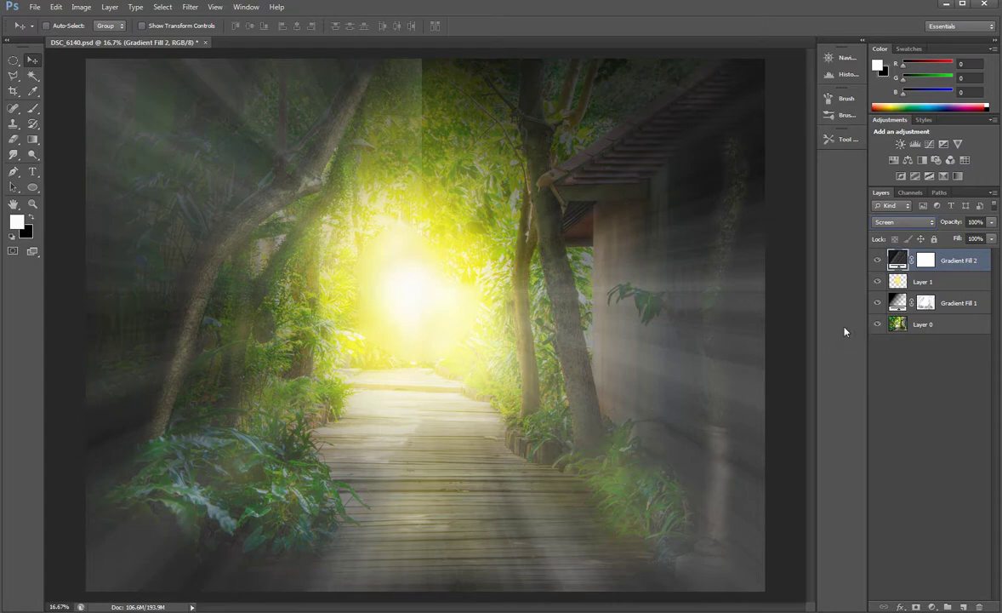
double_click(898, 258)
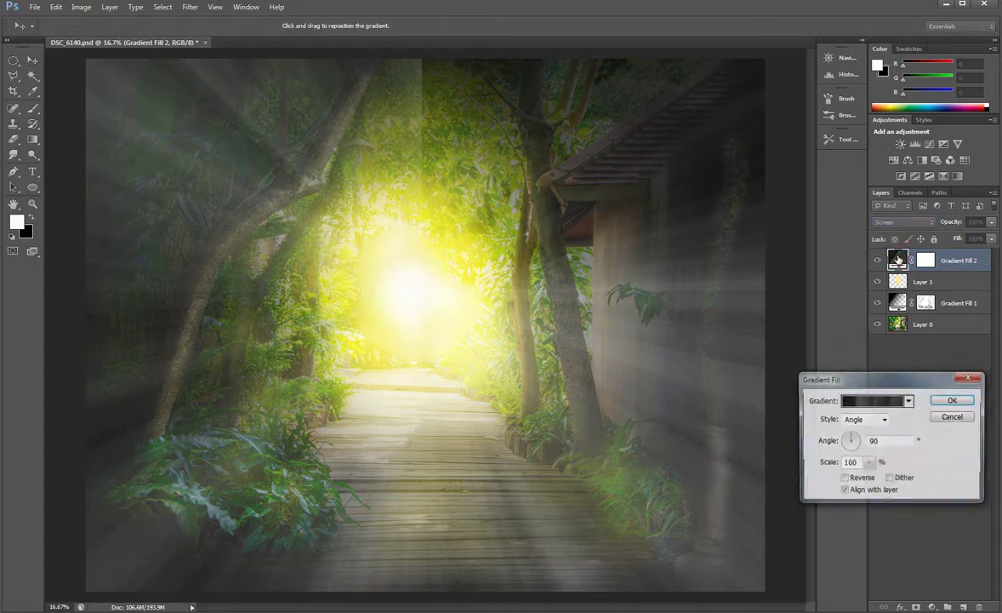
left_click(878, 402)
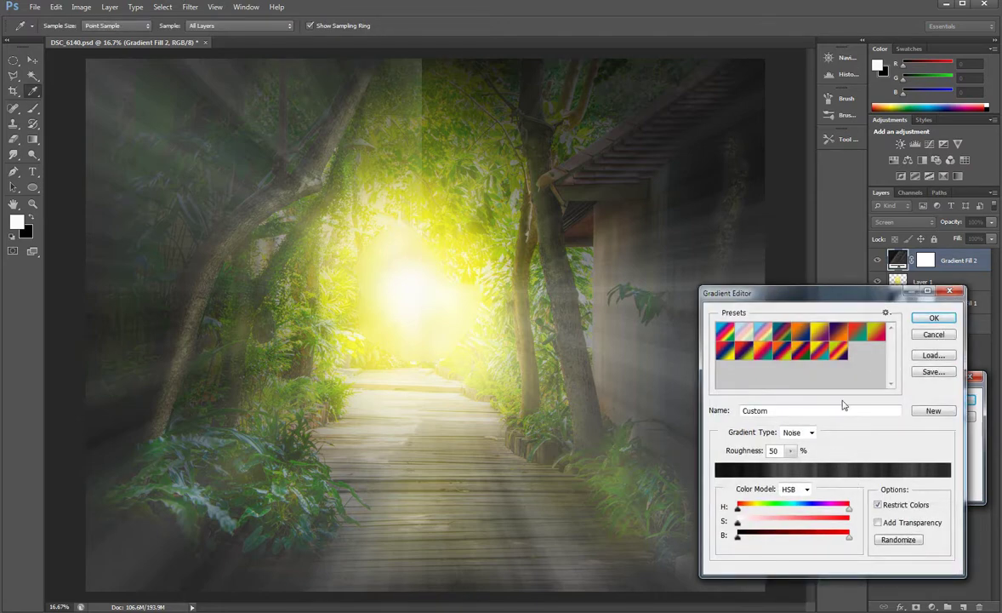
left_click(821, 332)
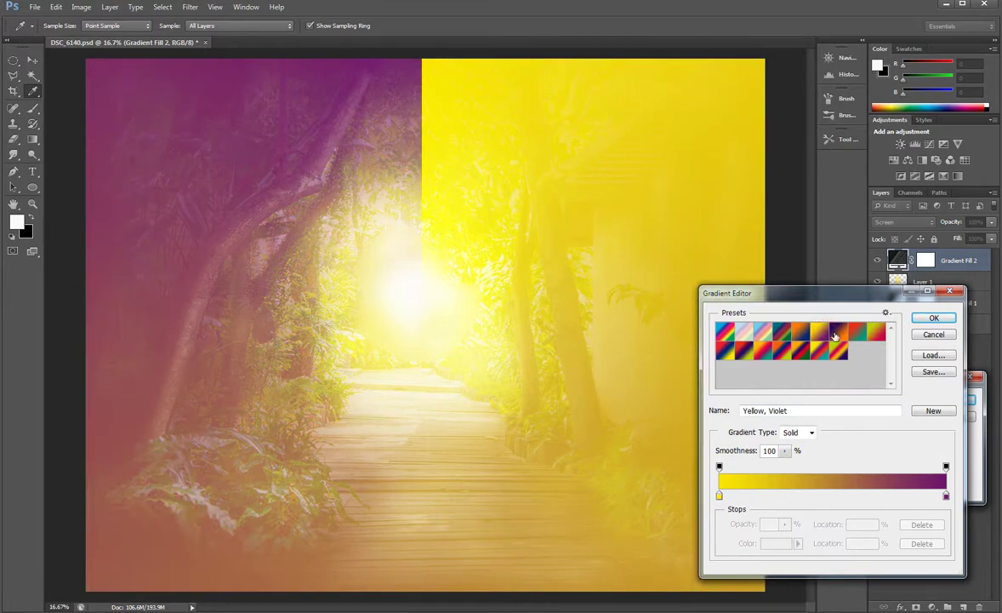
left_click(764, 333)
left_click(744, 333)
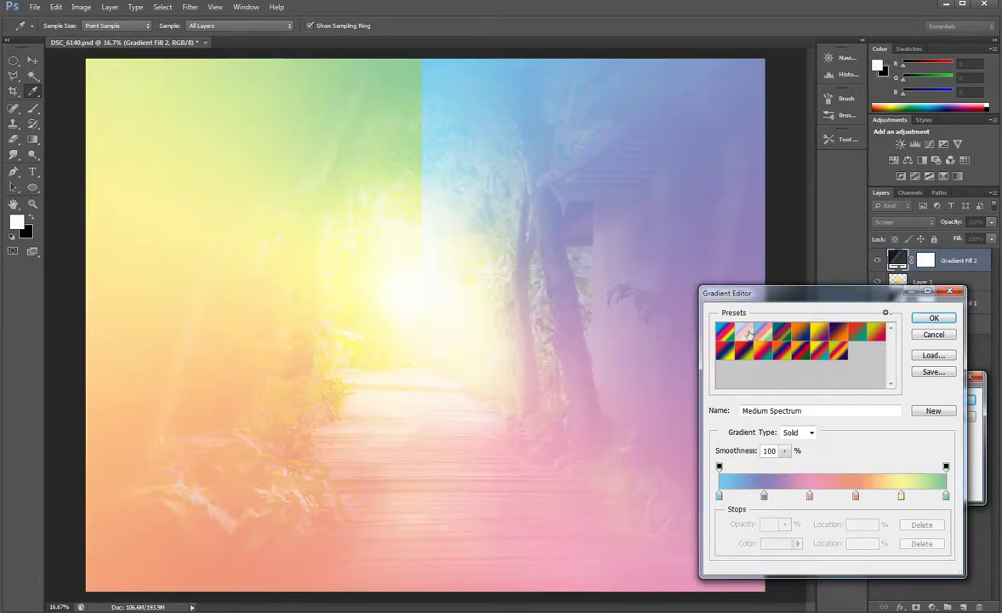
left_click(725, 349)
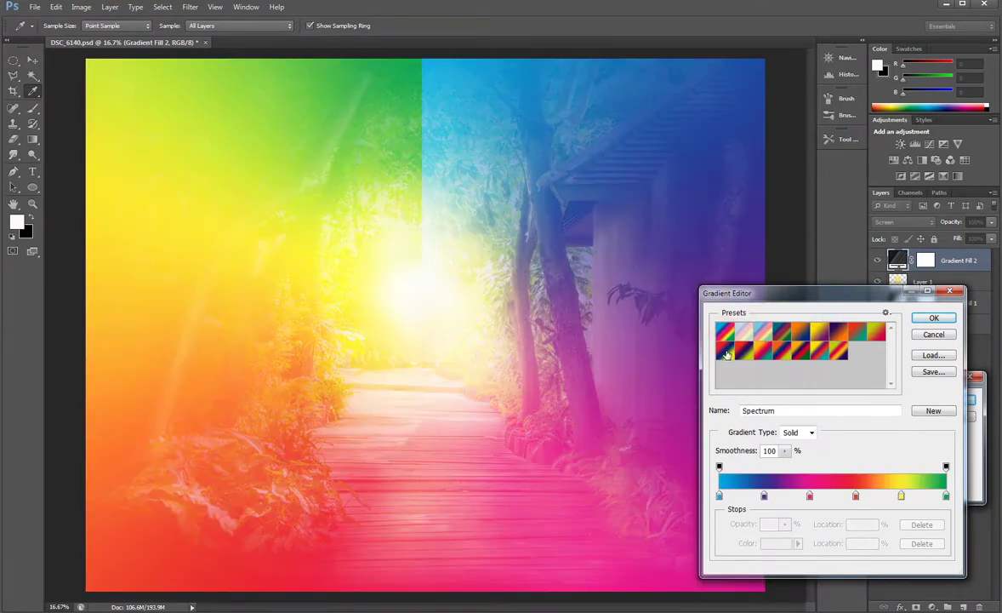
left_click(783, 349)
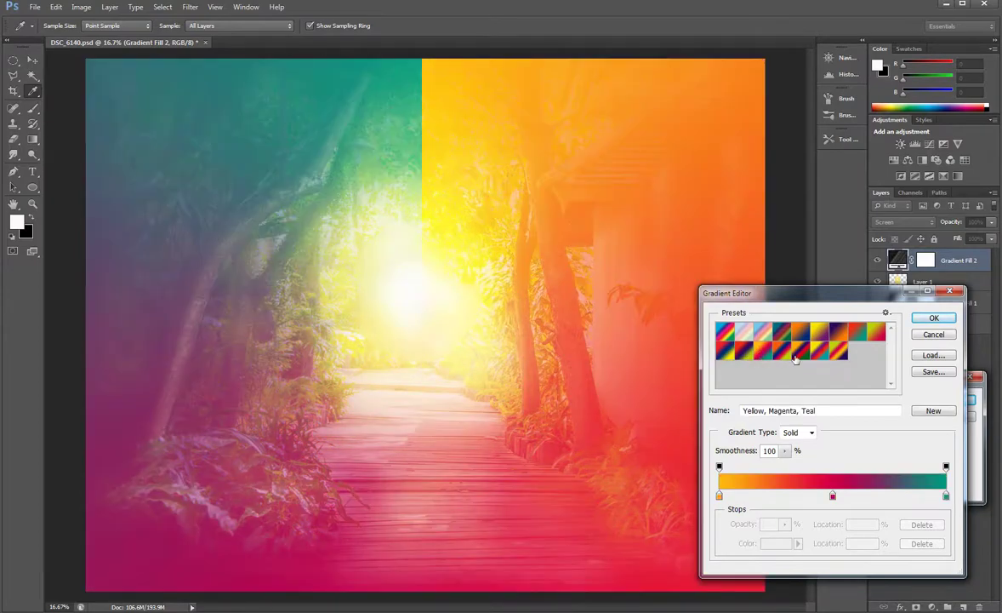
left_click(810, 351)
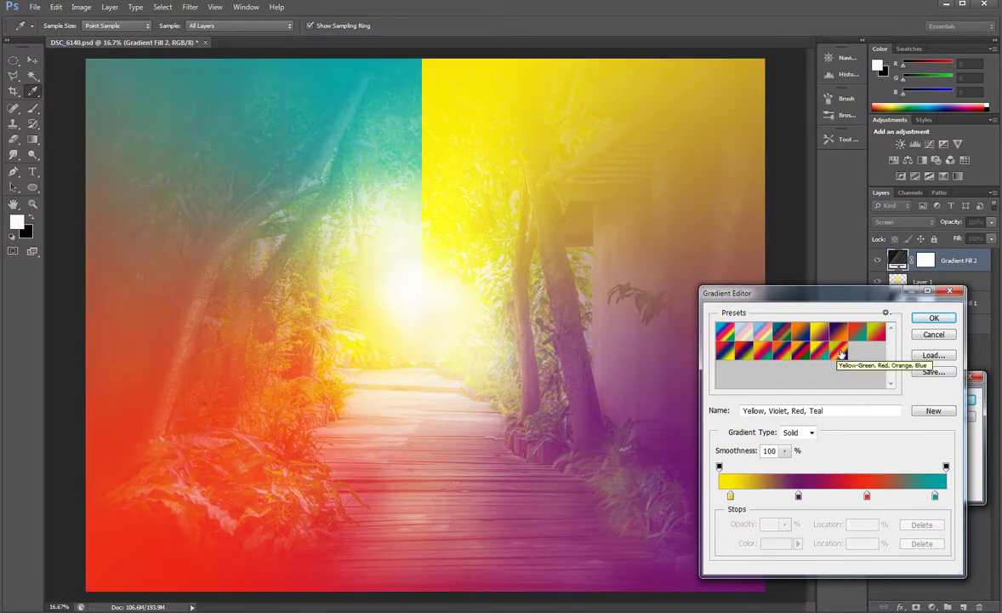
left_click(933, 335)
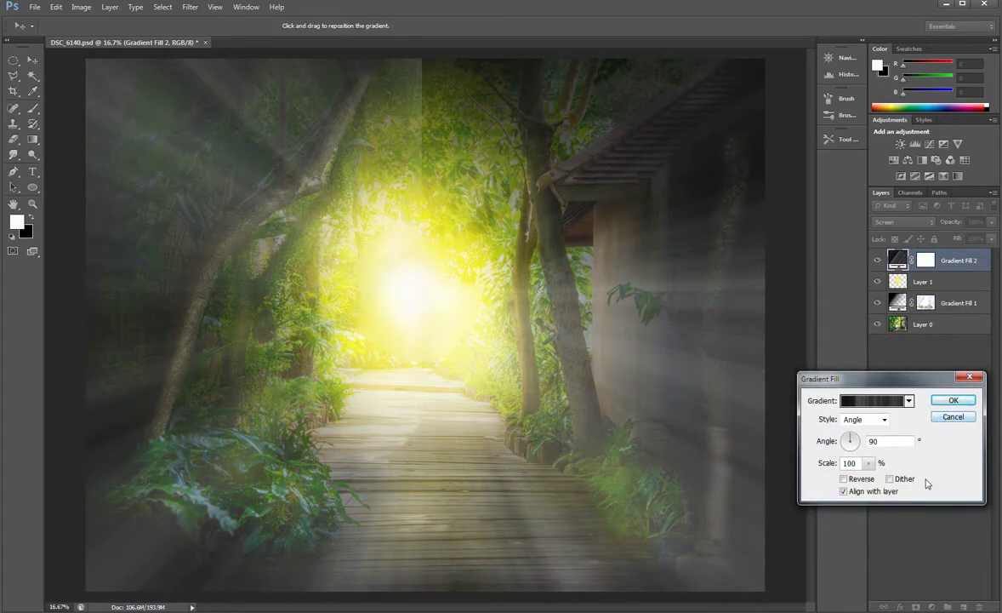
left_click(952, 402)
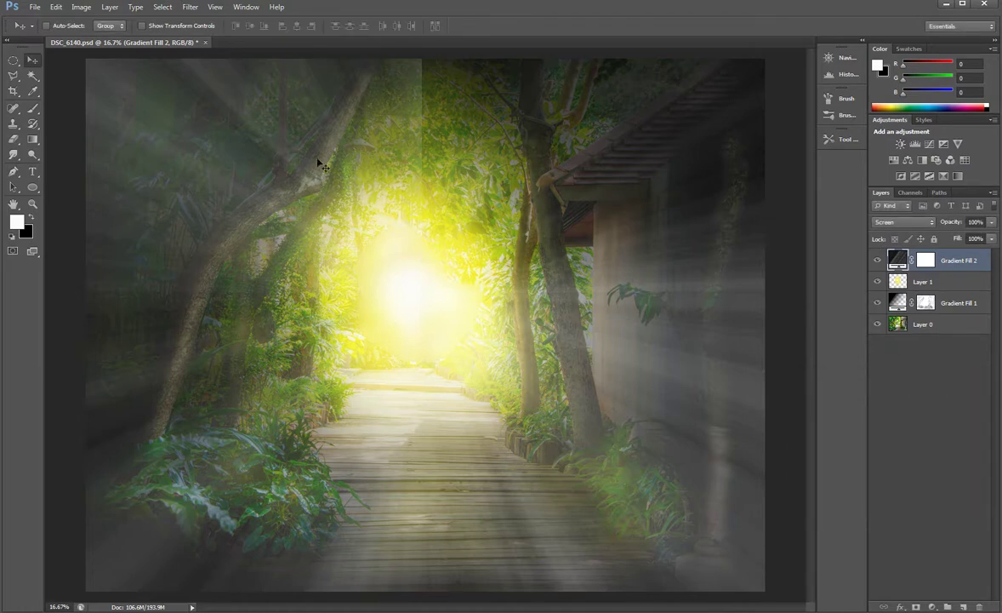
On Gradient Fill 2's mask, brush out rays along the top-left and left edge.
left_click(924, 261)
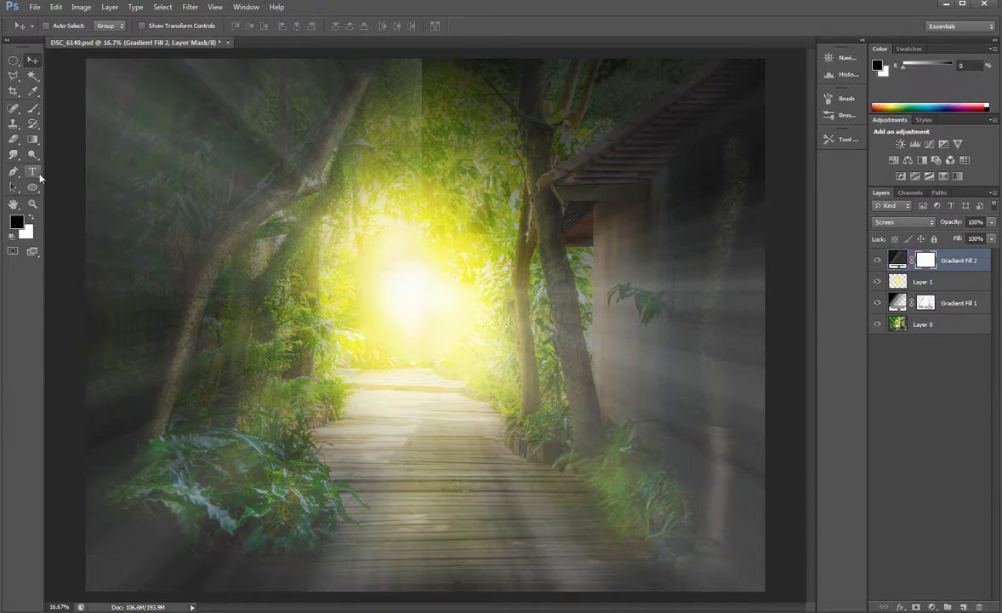
left_click(33, 108)
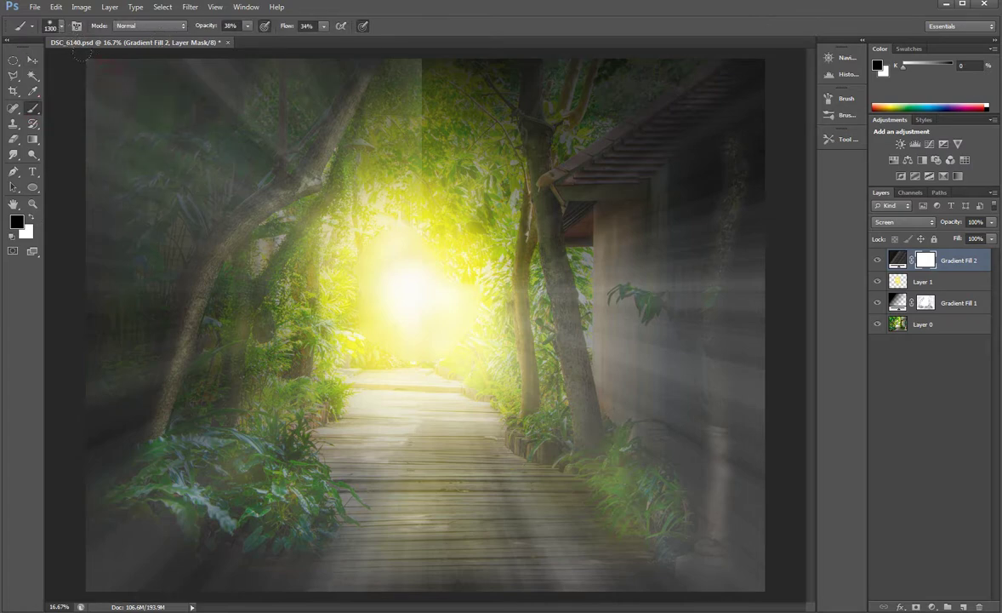
left_click_drag(174, 64, 206, 53)
mouse_move(285, 95)
left_mouse_down()
mouse_move(80, 158)
mouse_move(88, 462)
left_mouse_up()
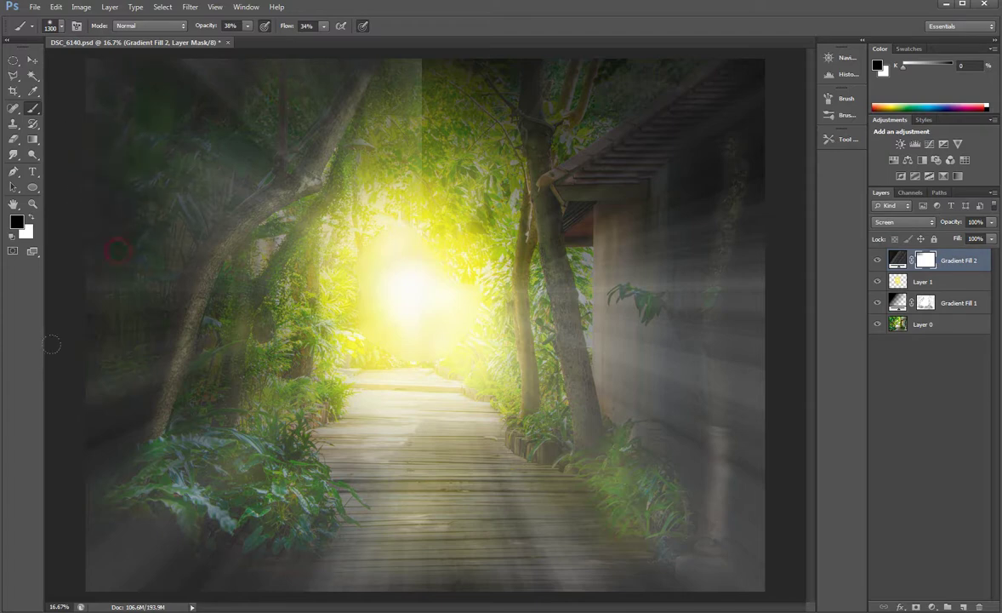
left_click_drag(64, 533, 87, 486)
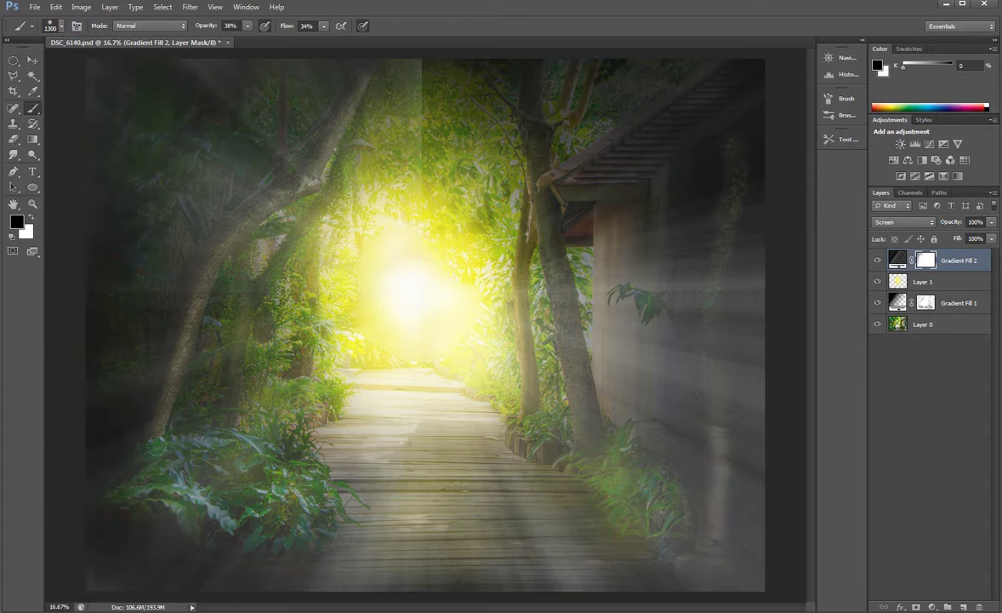
left_click_drag(85, 321, 138, 173)
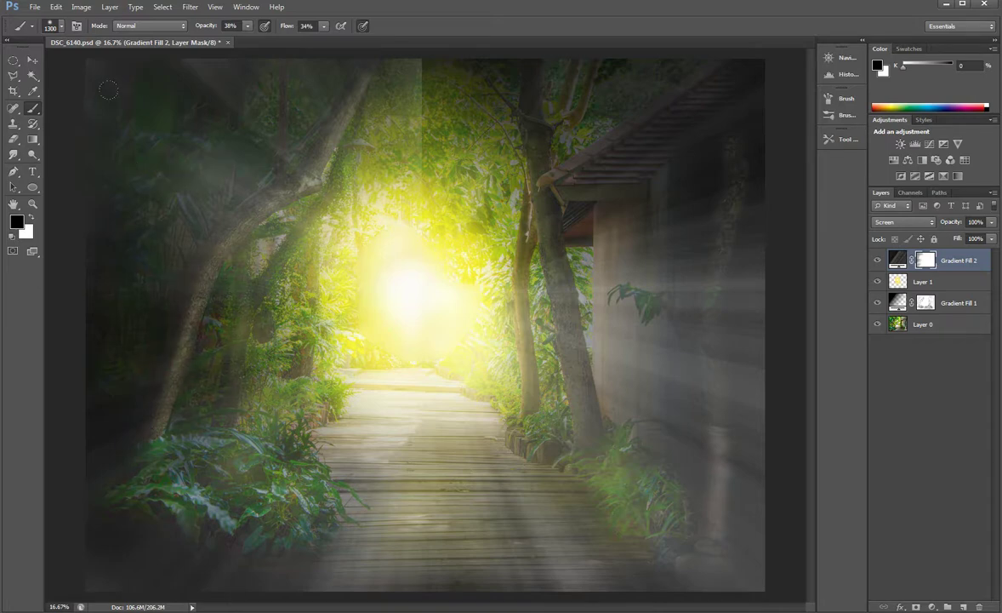
left_click_drag(178, 145, 245, 177)
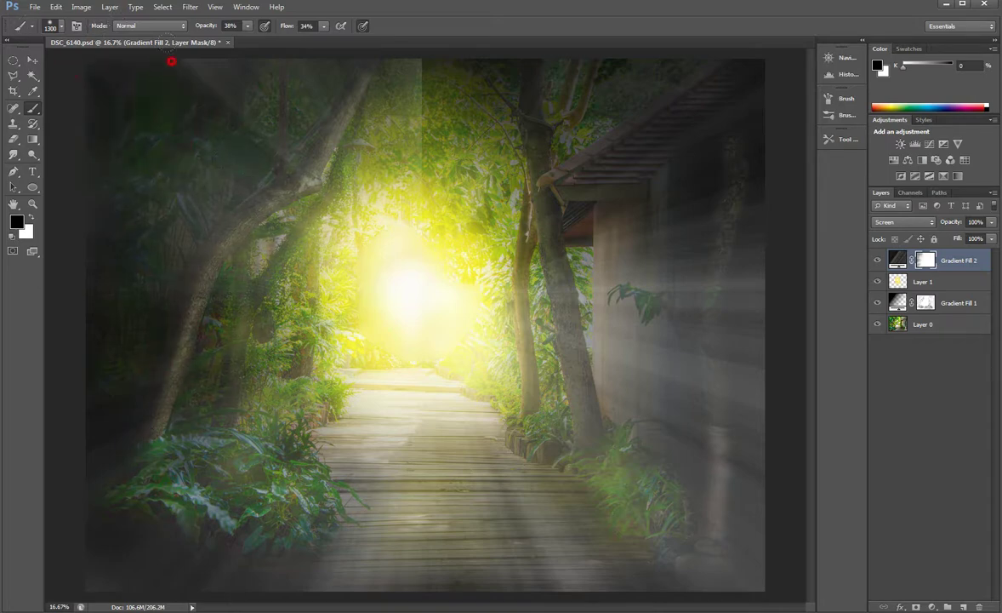
left_click_drag(162, 56, 285, 96)
left_click_drag(219, 64, 237, 77)
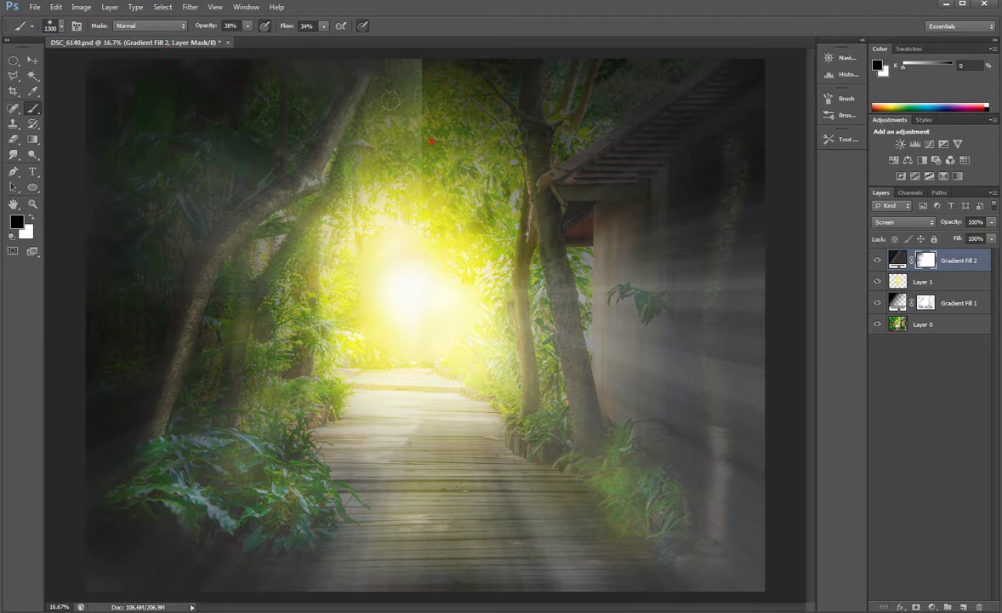
Re-dock the document window and mask rays over the lower-left foliage and boardwalk.
mouse_move(421, 42)
left_mouse_down()
mouse_move(432, 111)
mouse_move(465, 130)
mouse_move(535, 71)
mouse_move(520, 53)
left_mouse_up()
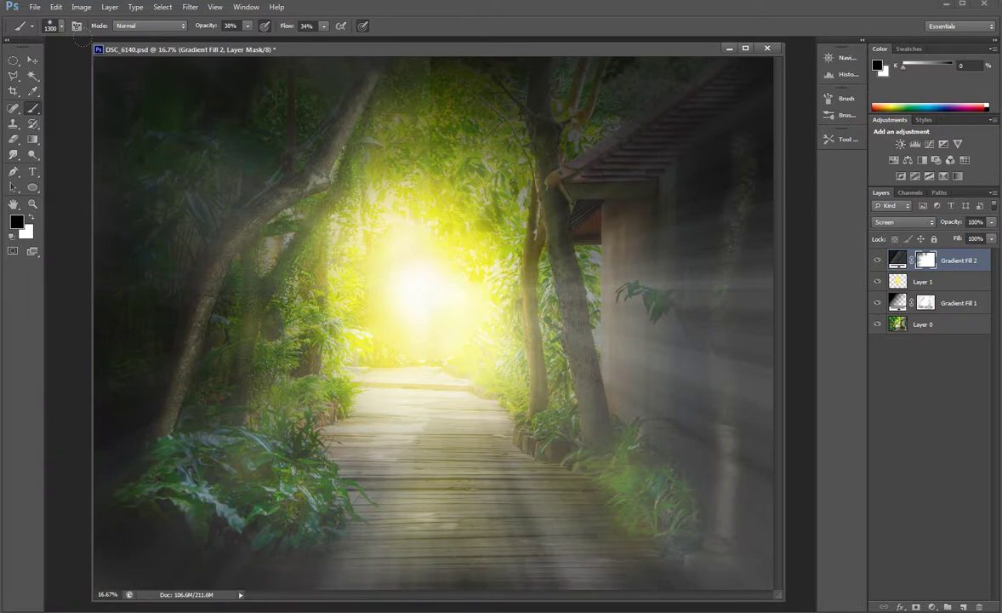
left_click_drag(93, 90, 50, 91)
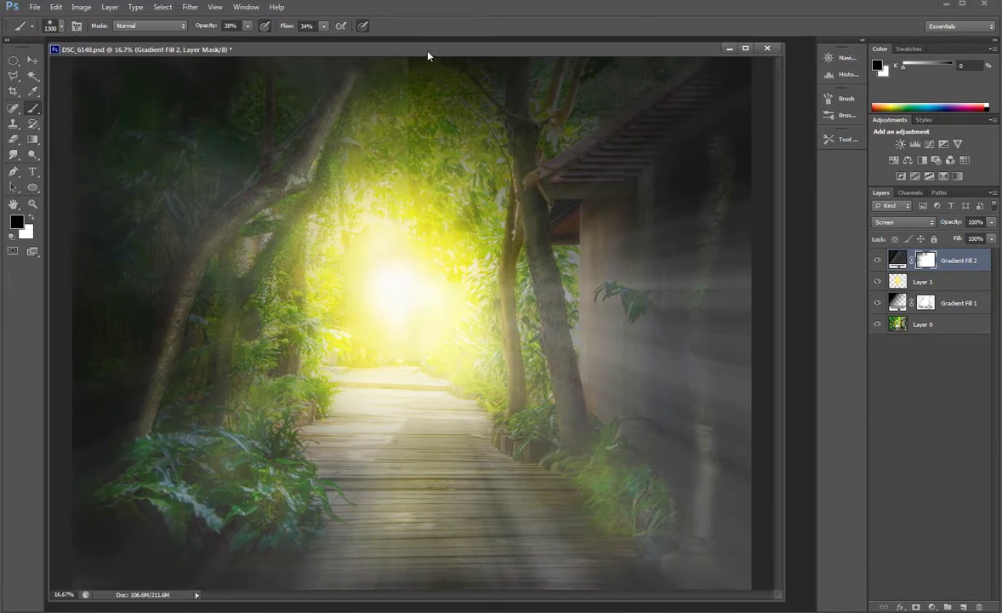
left_click_drag(393, 47, 401, 35)
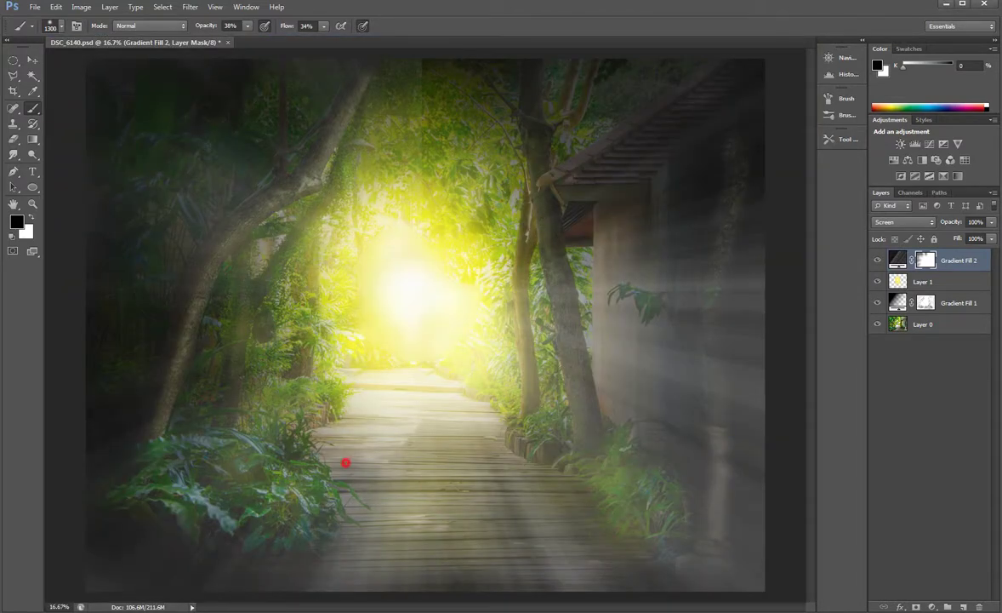
left_click_drag(217, 511, 124, 536)
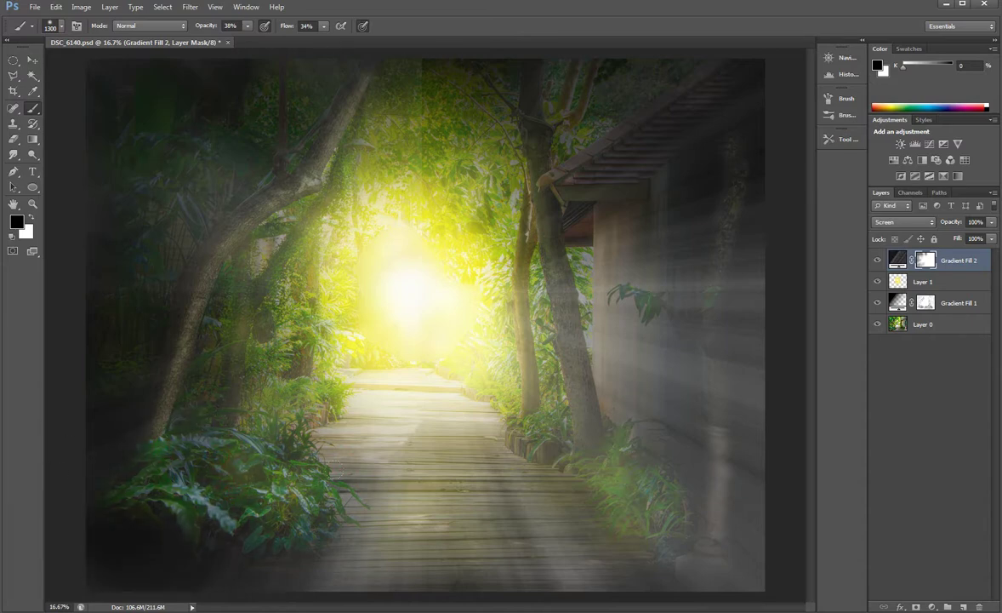
left_click_drag(332, 489, 422, 547)
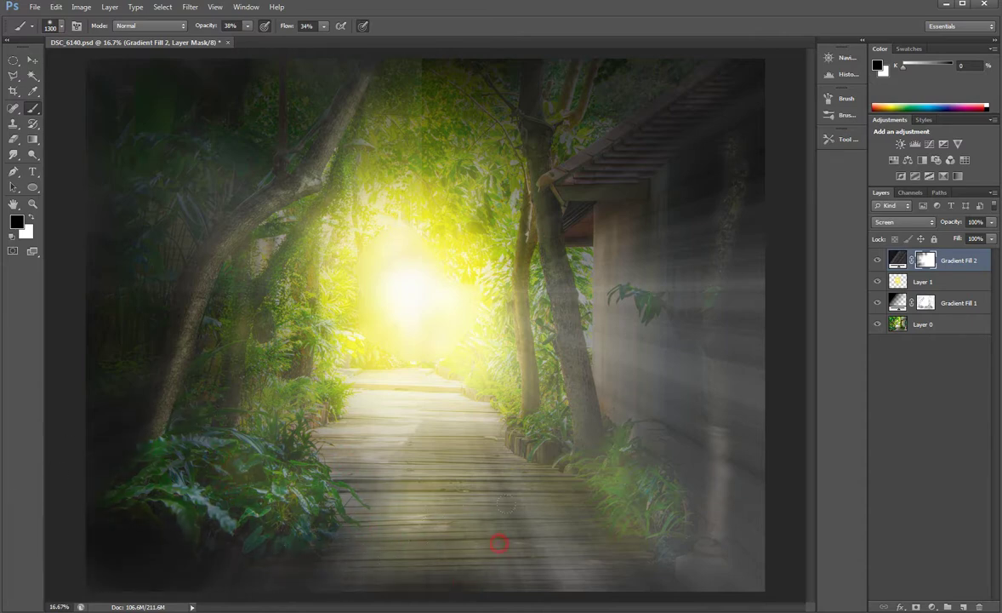
mouse_move(499, 542)
left_mouse_down()
mouse_move(602, 581)
mouse_move(737, 524)
mouse_move(630, 414)
mouse_move(733, 562)
mouse_move(543, 525)
mouse_move(440, 453)
left_mouse_up()
Mask out the rays on the house wall and along the top edge.
left_click_drag(760, 407, 693, 358)
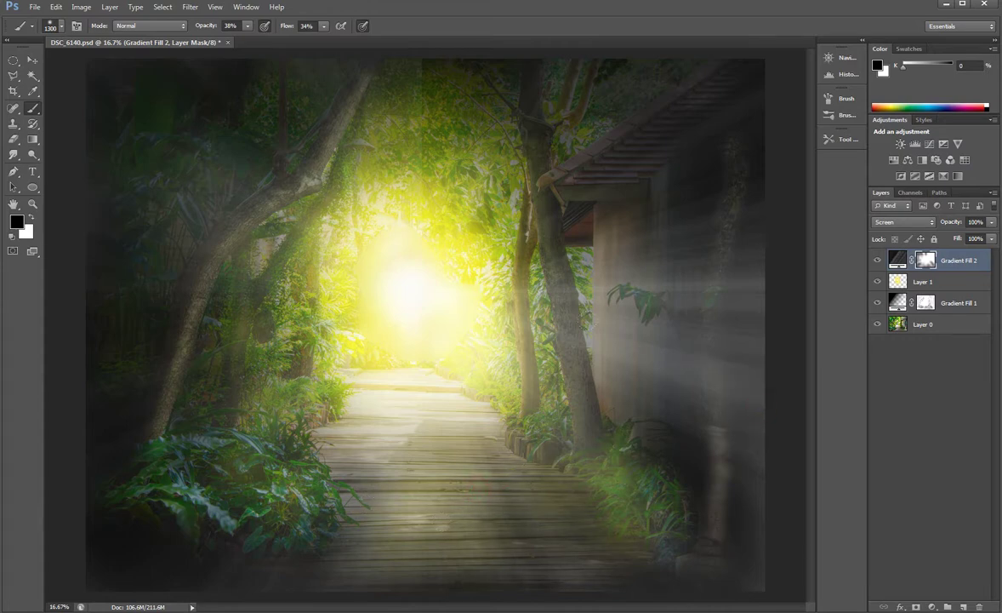
left_click_drag(579, 332, 644, 345)
left_click_drag(734, 368, 763, 425)
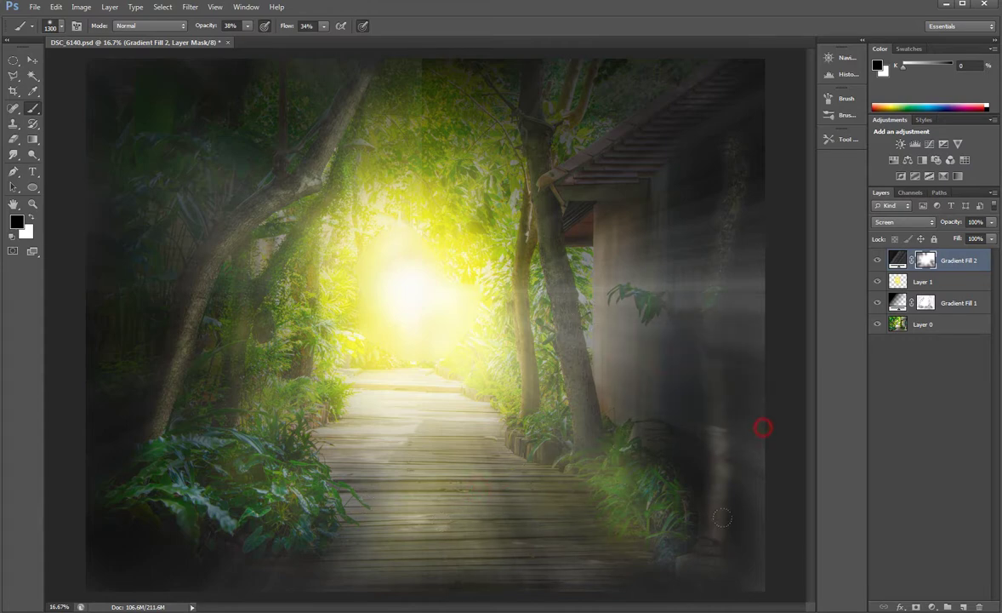
left_click_drag(765, 313, 741, 342)
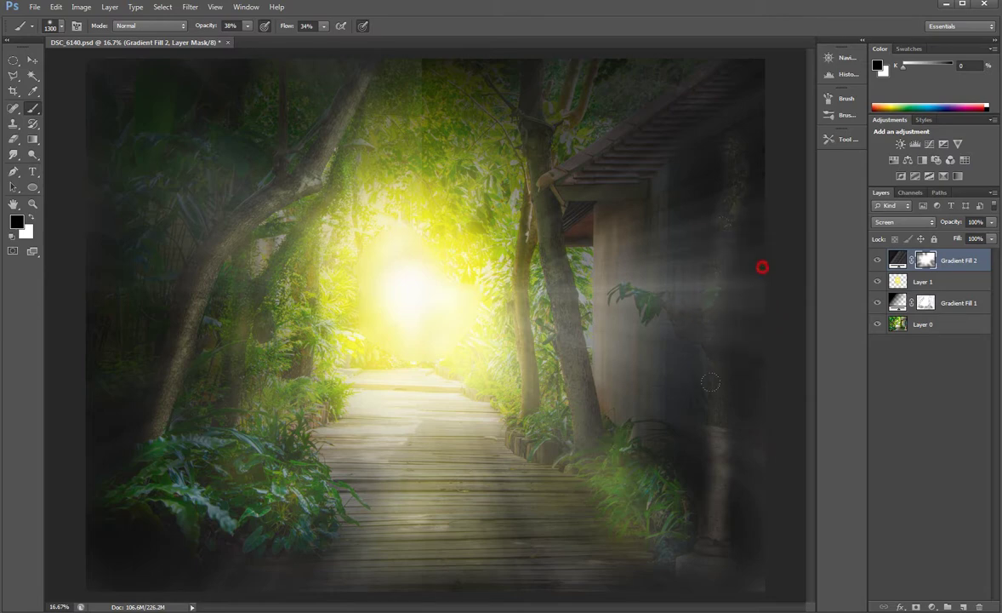
left_click_drag(718, 292, 709, 514)
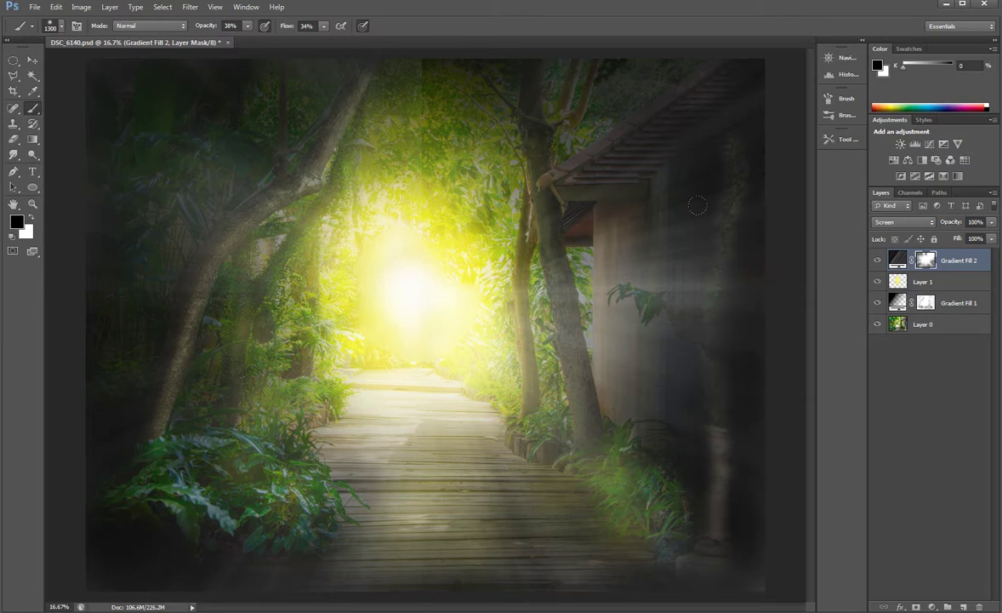
mouse_move(653, 249)
left_mouse_down()
mouse_move(601, 276)
mouse_move(601, 293)
left_mouse_up()
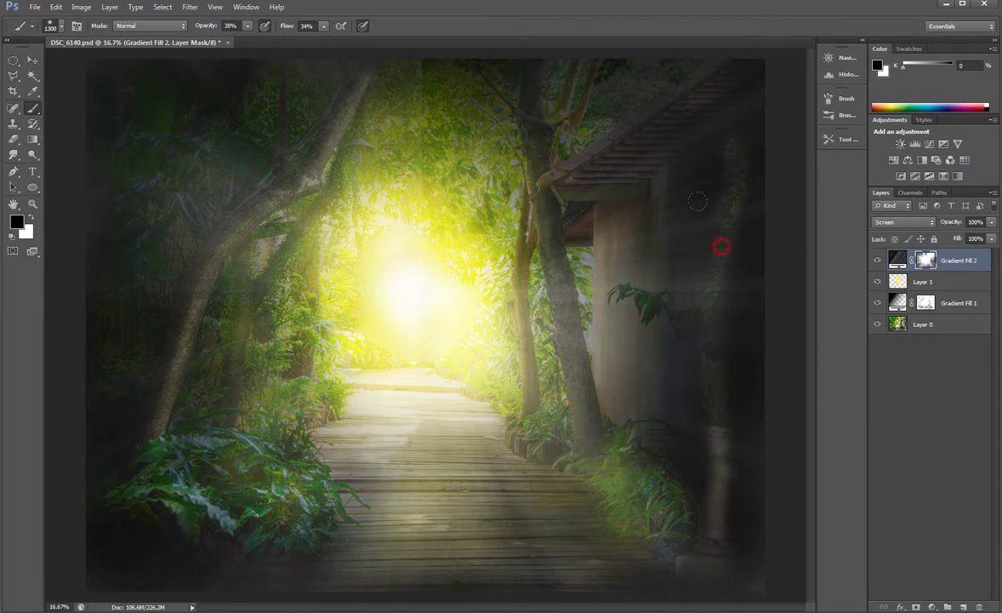
left_click_drag(744, 180, 615, 462)
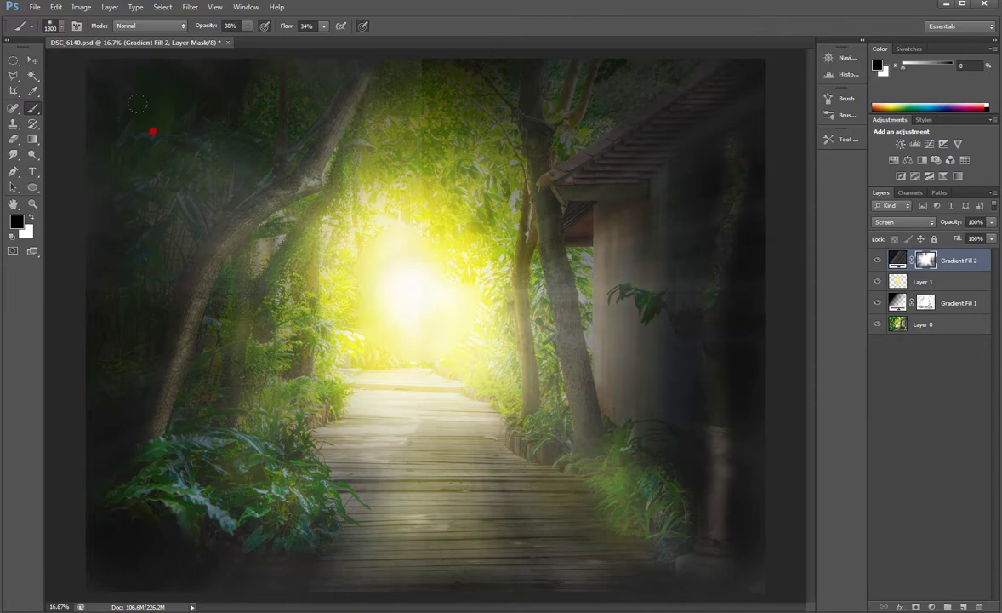
mouse_move(351, 63)
left_mouse_down()
mouse_move(400, 75)
mouse_move(481, 67)
left_mouse_up()
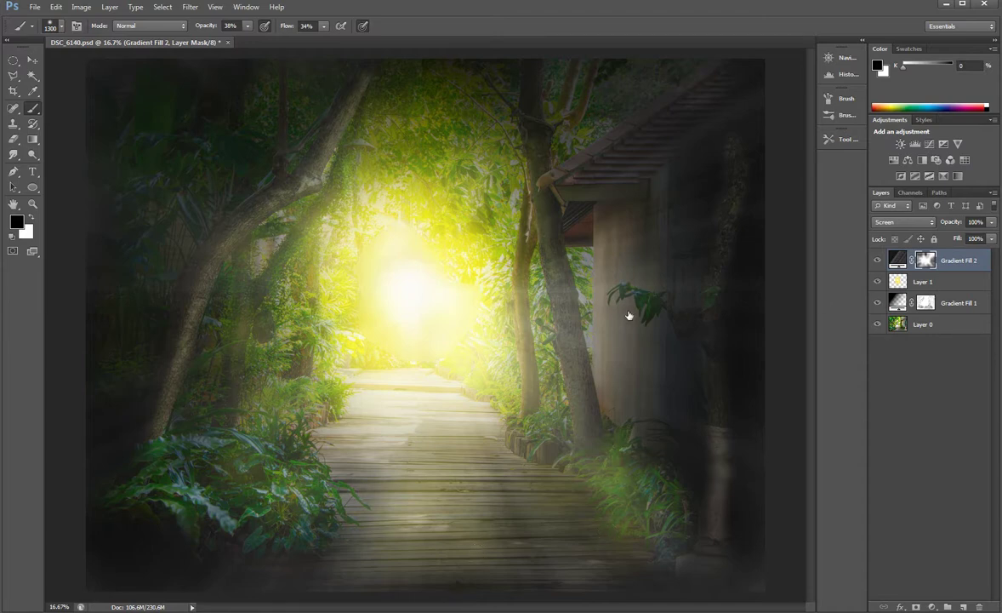
Add an Exposure adjustment clipped to Layer 1 with lowered exposure.
left_click(885, 274)
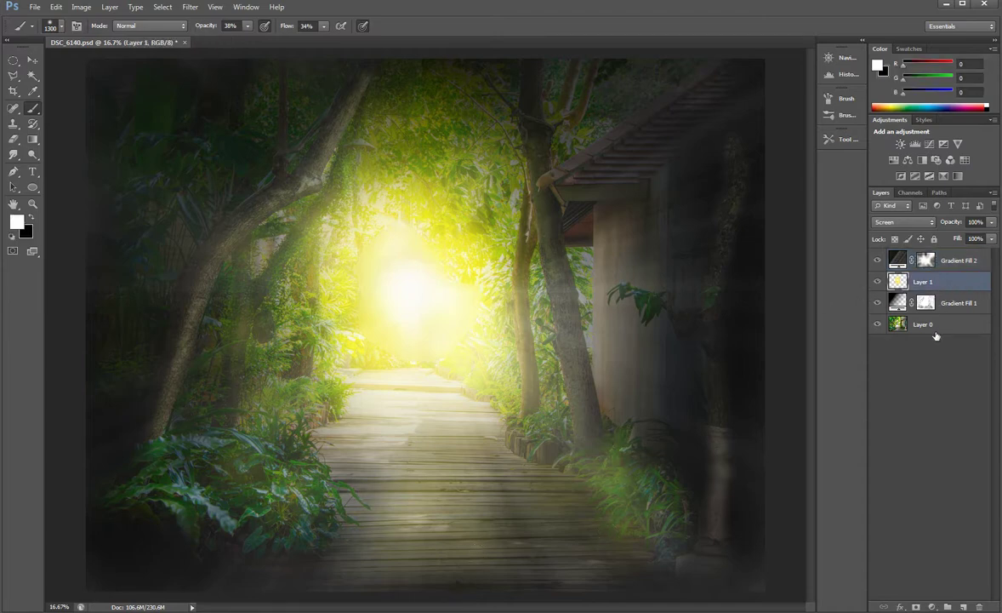
left_click(933, 607)
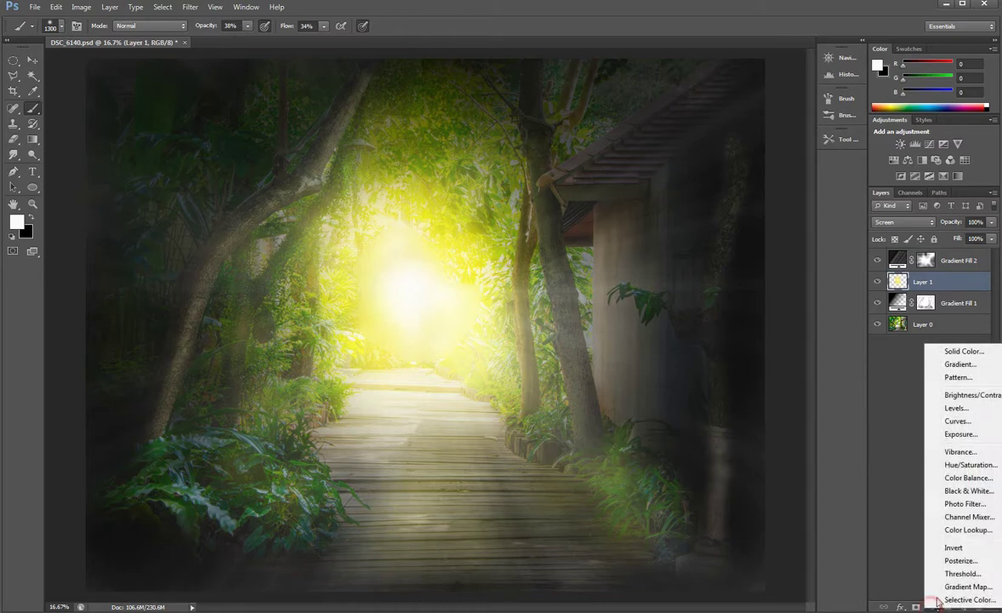
left_click(961, 435)
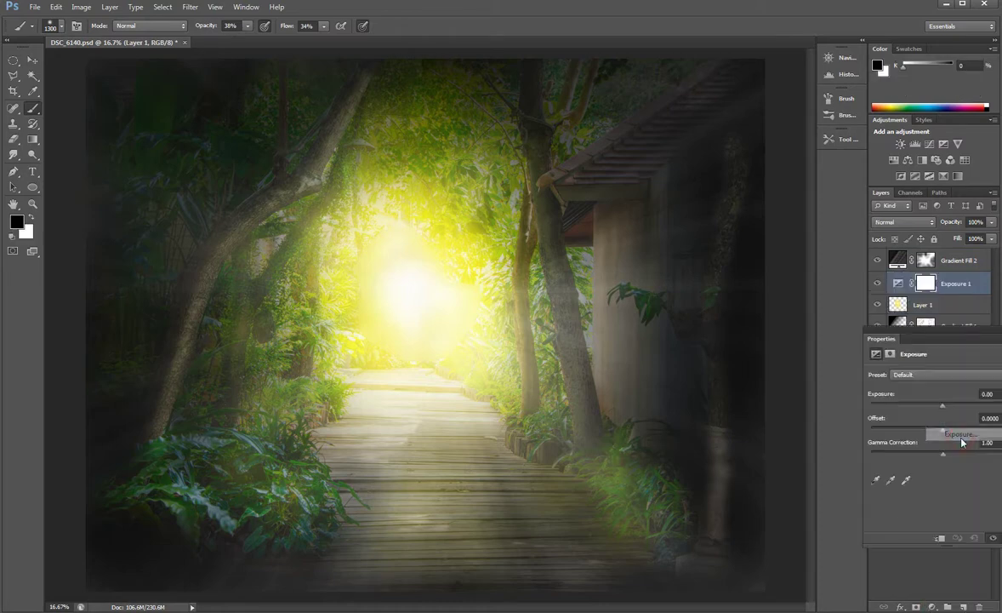
left_click(940, 538)
mouse_move(943, 405)
left_mouse_down()
mouse_move(920, 414)
mouse_move(936, 417)
left_mouse_up()
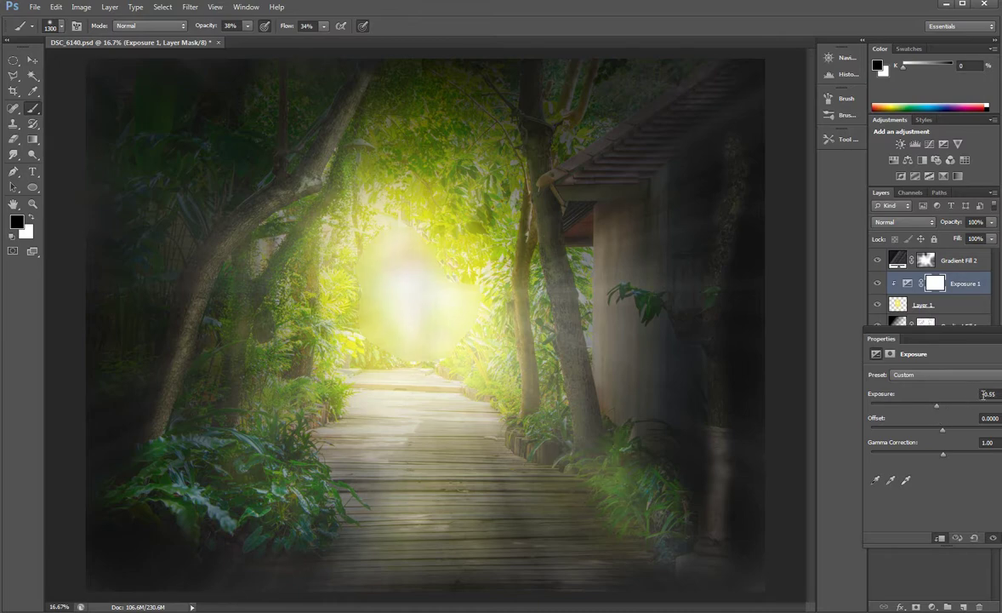
left_click_drag(988, 339, 940, 351)
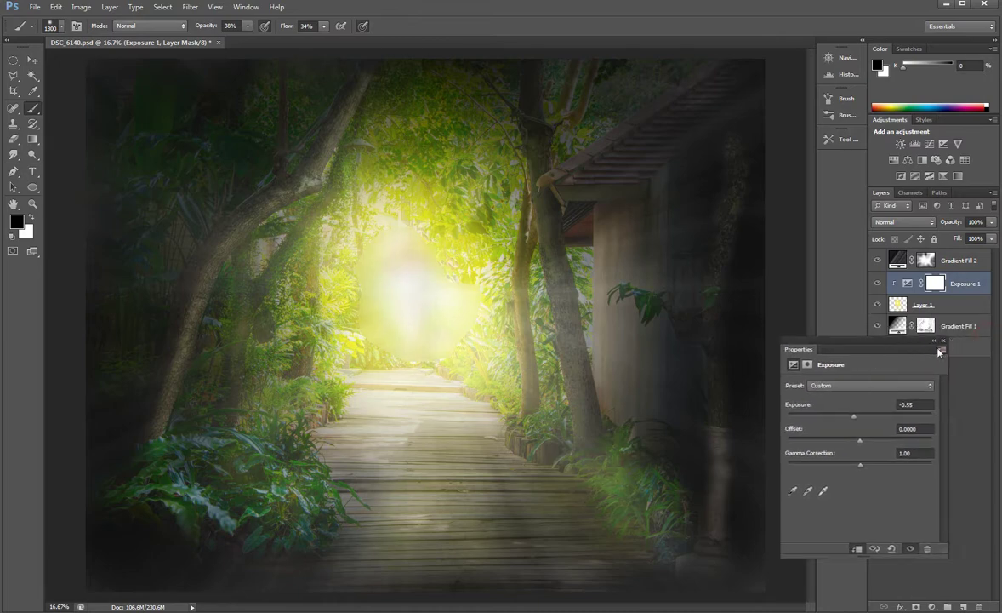
left_click(943, 340)
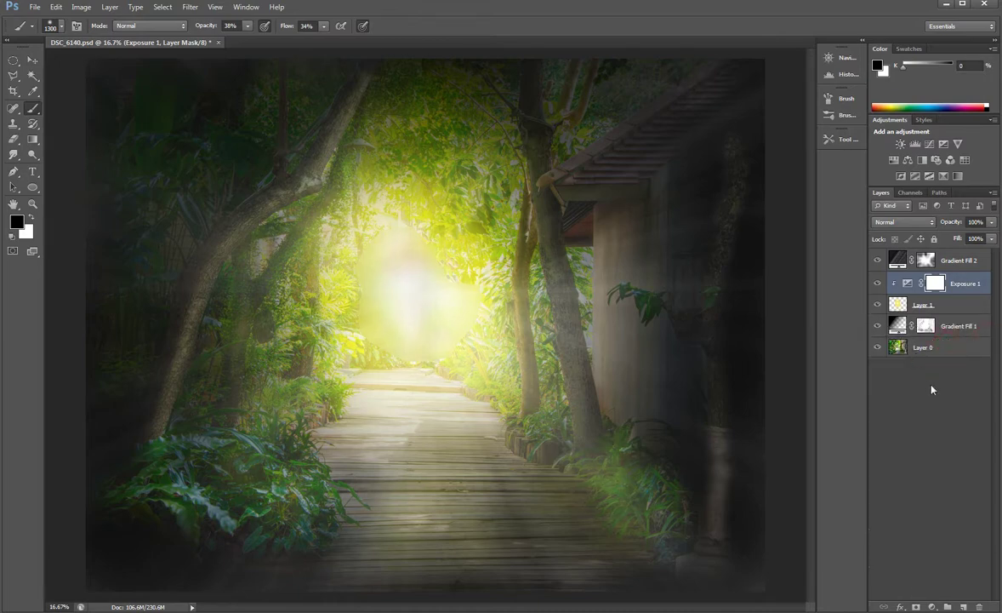
Select Exposure 1 and show the History panel from the Window menu.
left_click(898, 308)
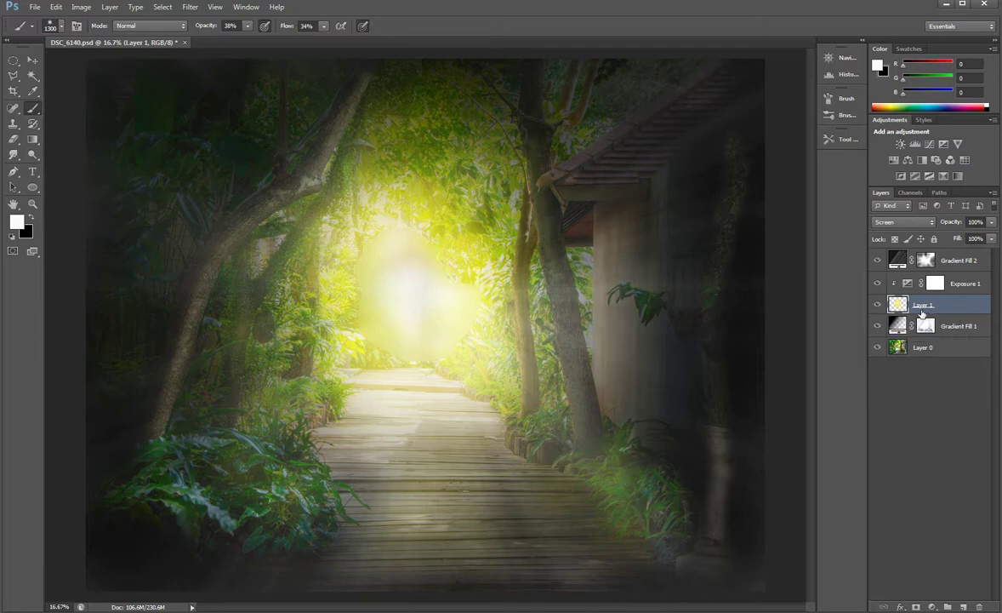
left_click(907, 283)
left_click(245, 7)
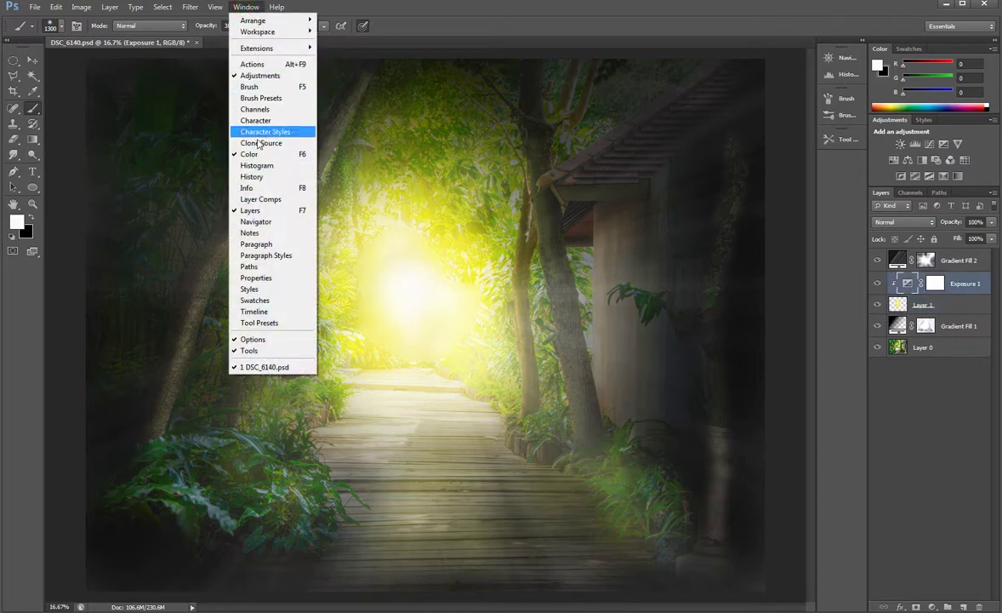
left_click(253, 176)
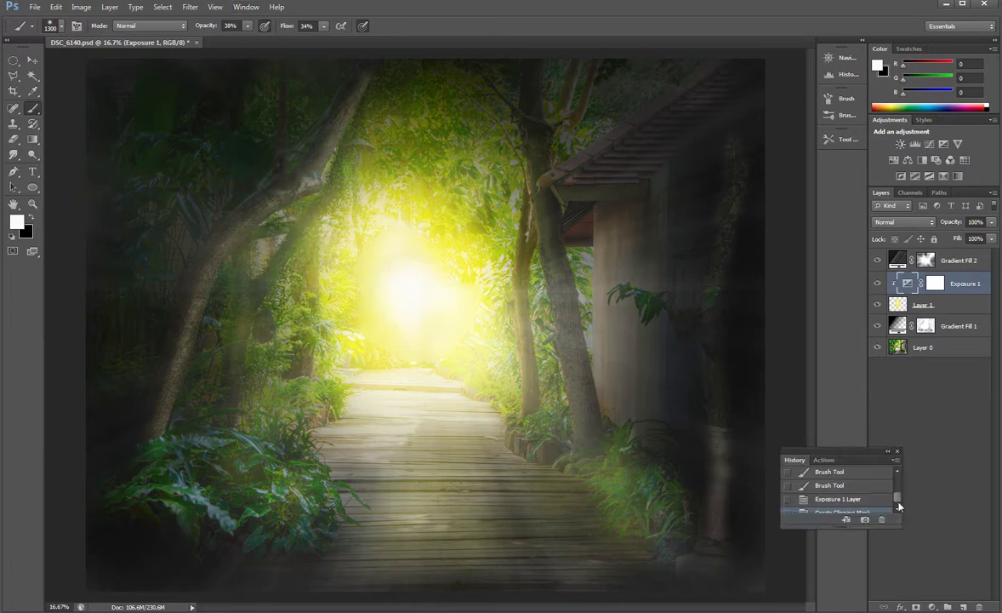
Delete the Create Clipping Mask history state to remove Exposure 1, then close History.
left_click_drag(892, 510, 884, 521)
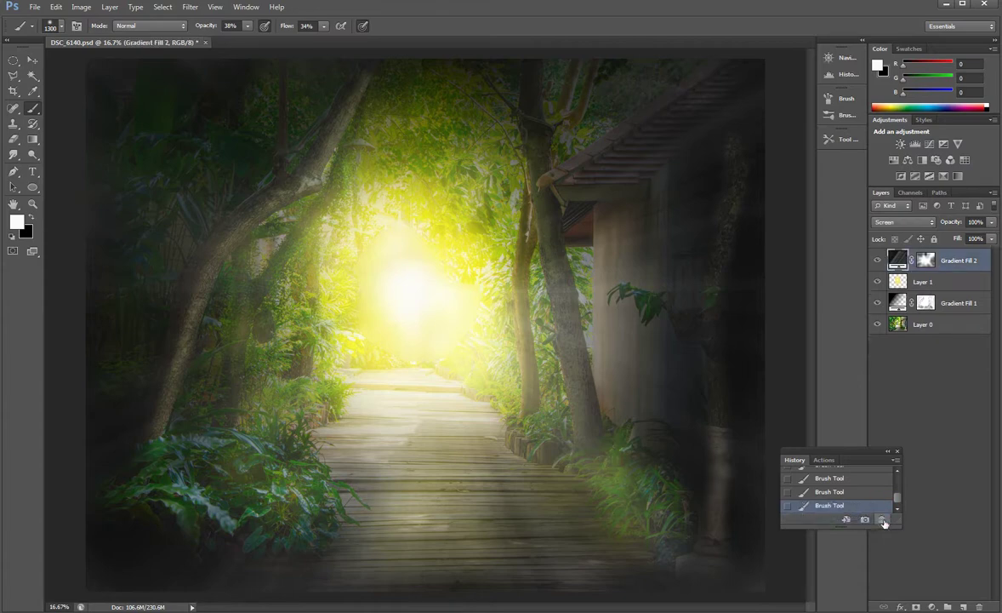
left_click(897, 450)
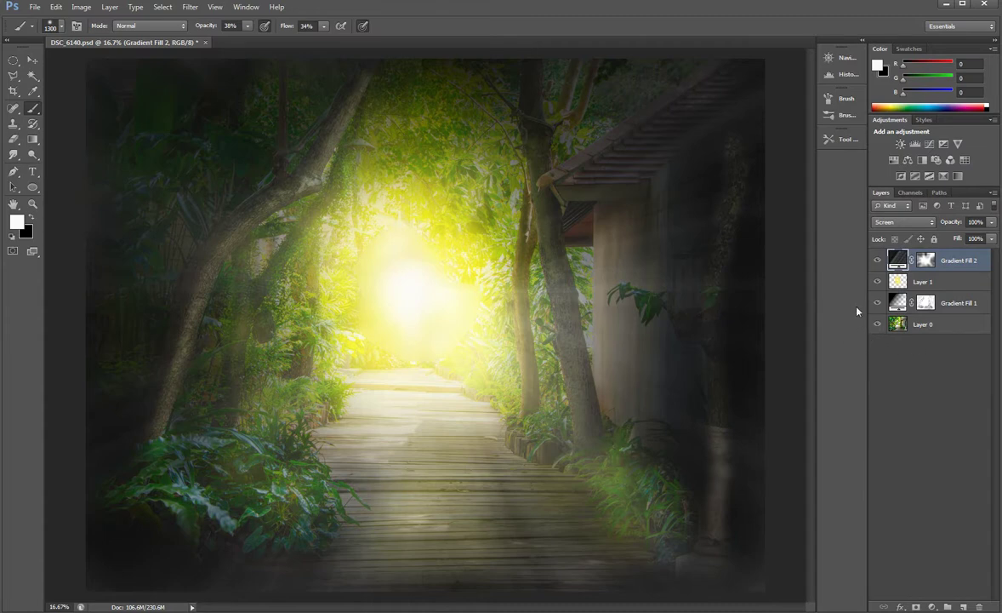
Paint Gradient Fill 2's mask over the plants beside the walkway.
left_click(925, 260)
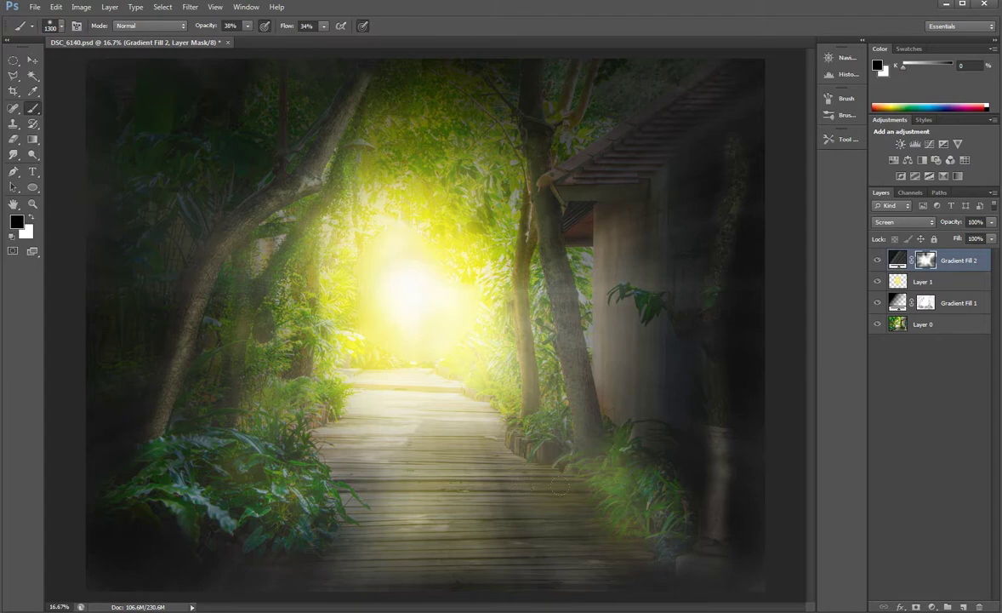
left_click_drag(590, 460, 604, 537)
left_click_drag(640, 484, 637, 514)
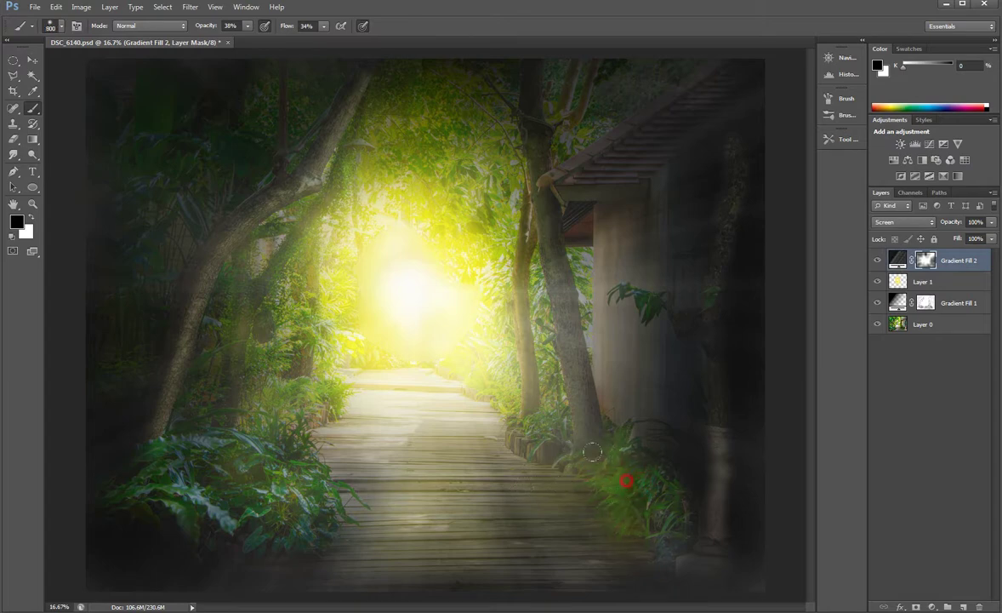
left_click_drag(600, 474, 588, 438)
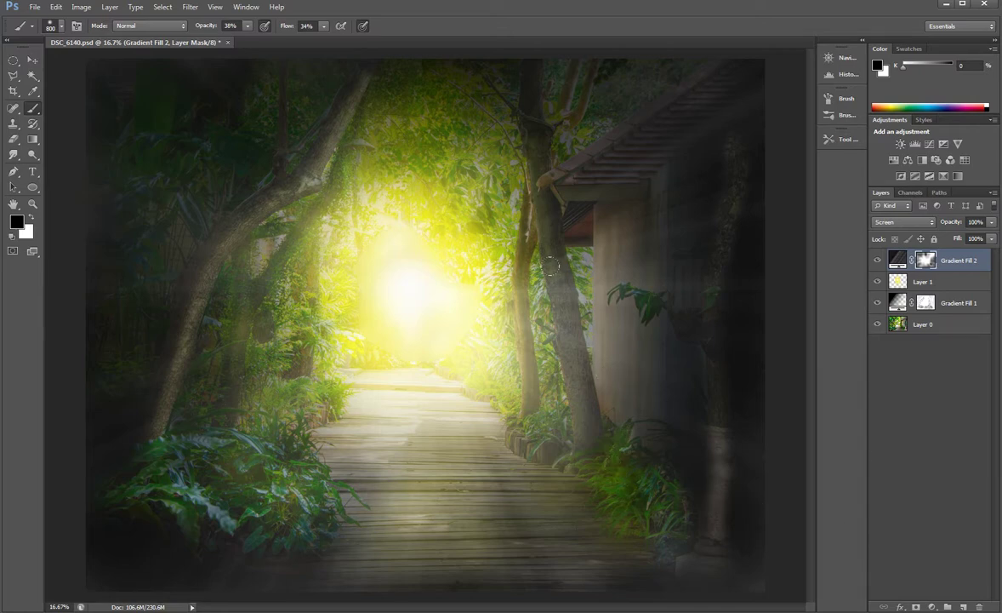
With a smaller brush, mask the tree trunks, house wall and roof area.
key("bracketleft")
key("bracketleft")
key("bracketleft")
key("bracketleft")
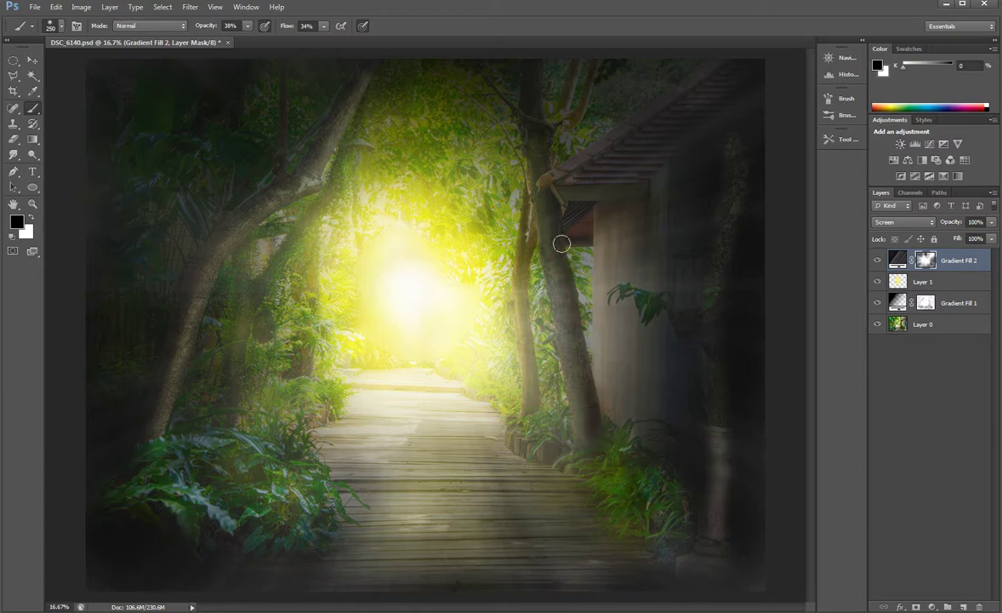
left_click_drag(568, 252, 580, 315)
left_click_drag(493, 255, 535, 387)
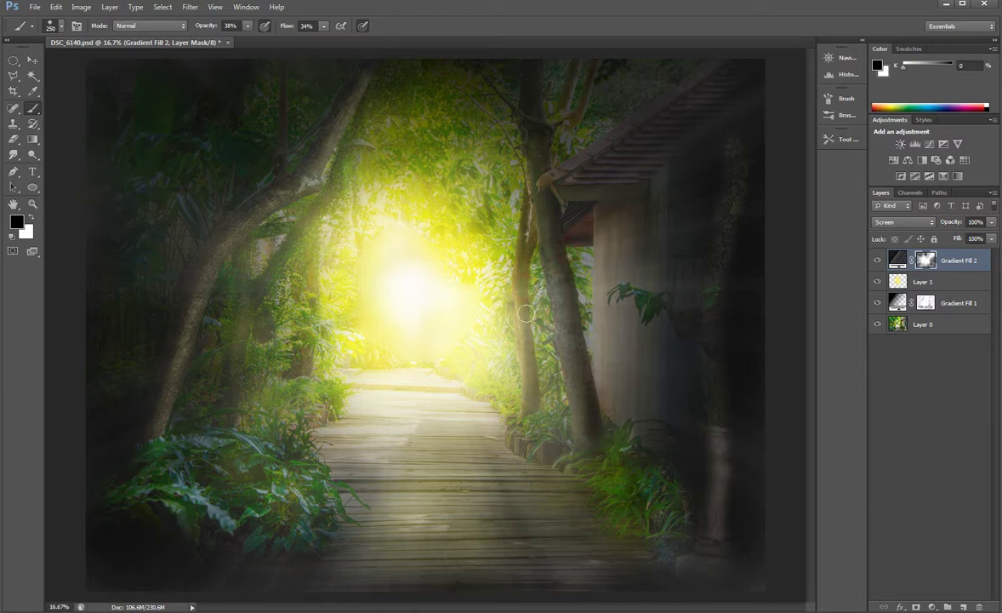
left_click_drag(512, 277, 526, 385)
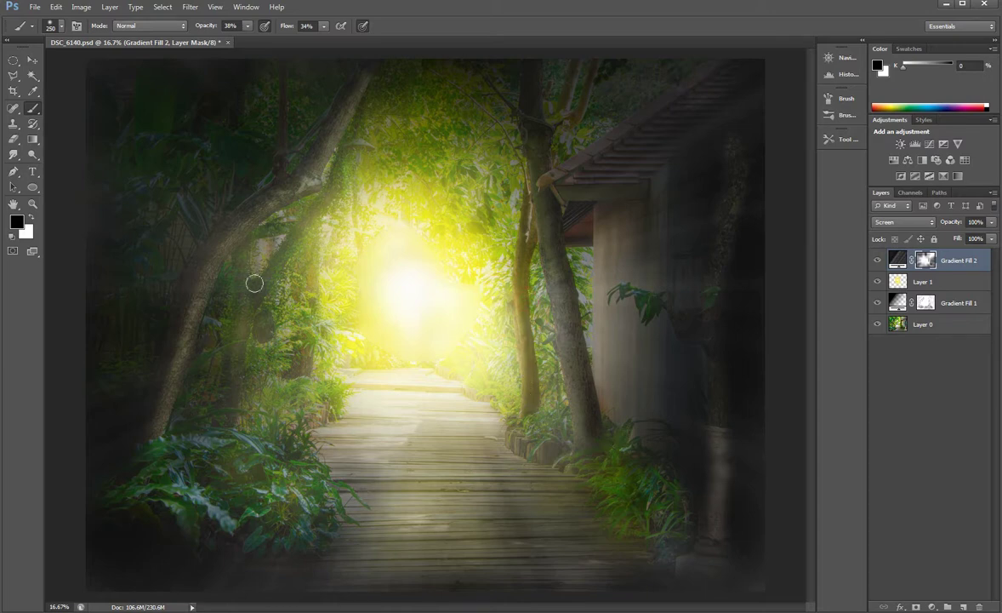
mouse_move(271, 216)
left_mouse_down()
mouse_move(224, 256)
mouse_move(291, 189)
mouse_move(223, 253)
left_mouse_up()
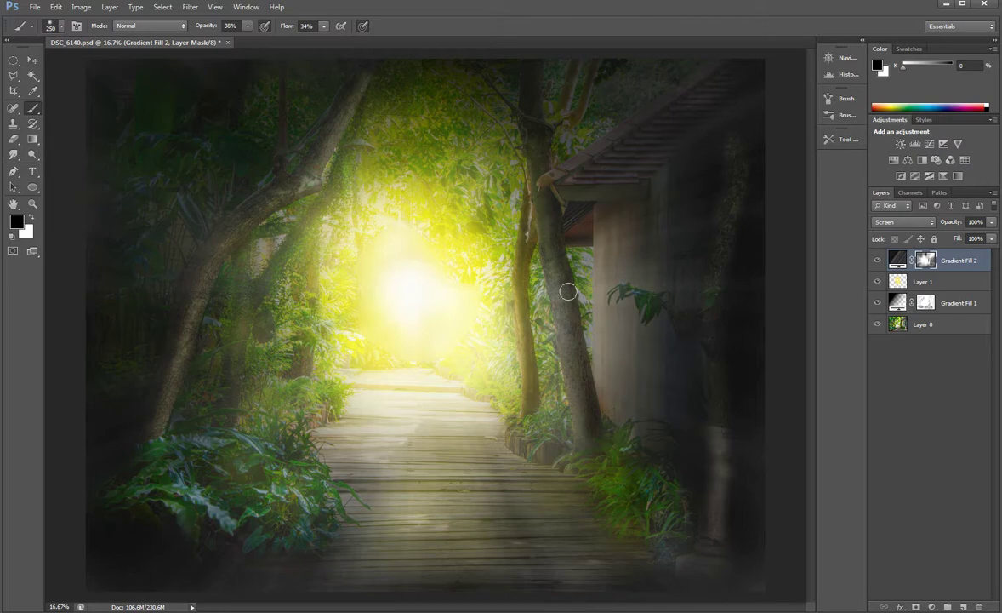
left_click_drag(530, 204, 535, 186)
left_click(609, 215)
left_click(691, 92)
left_click(549, 169)
Enlarge the brush to 700 and mask the top branches and foliage.
left_click(606, 65)
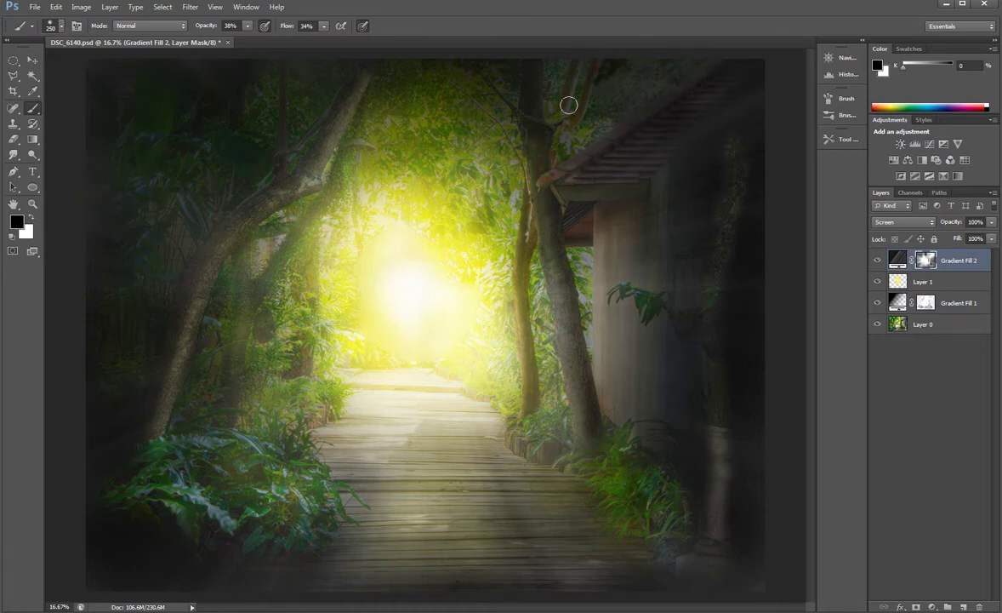
left_click(568, 81)
key("bracketright")
key("bracketright")
key("bracketright")
left_click(600, 49)
left_click(535, 64)
left_click(440, 76)
left_click(406, 120)
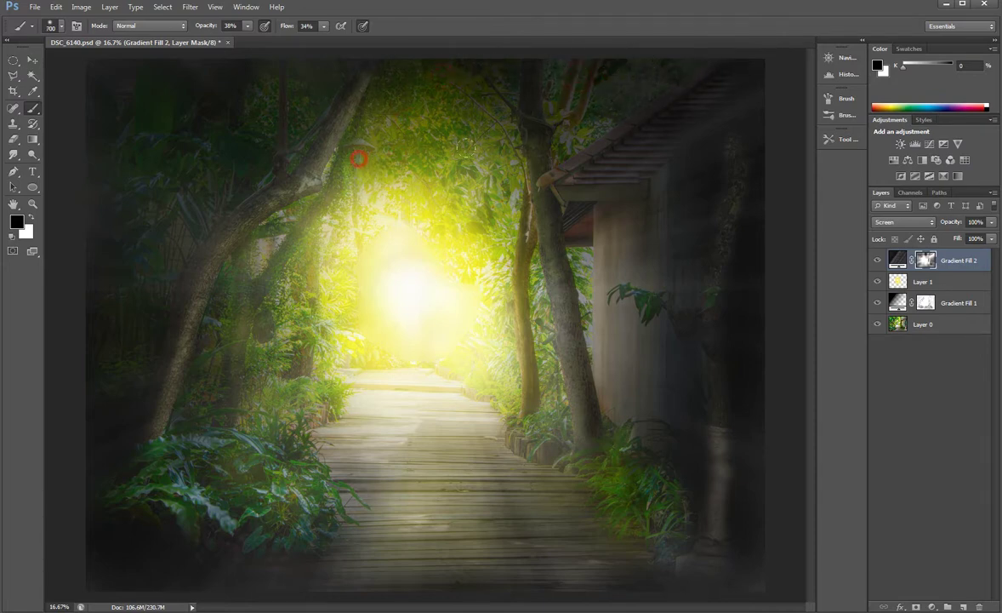
left_click(517, 352)
left_click(528, 83)
left_click(695, 77)
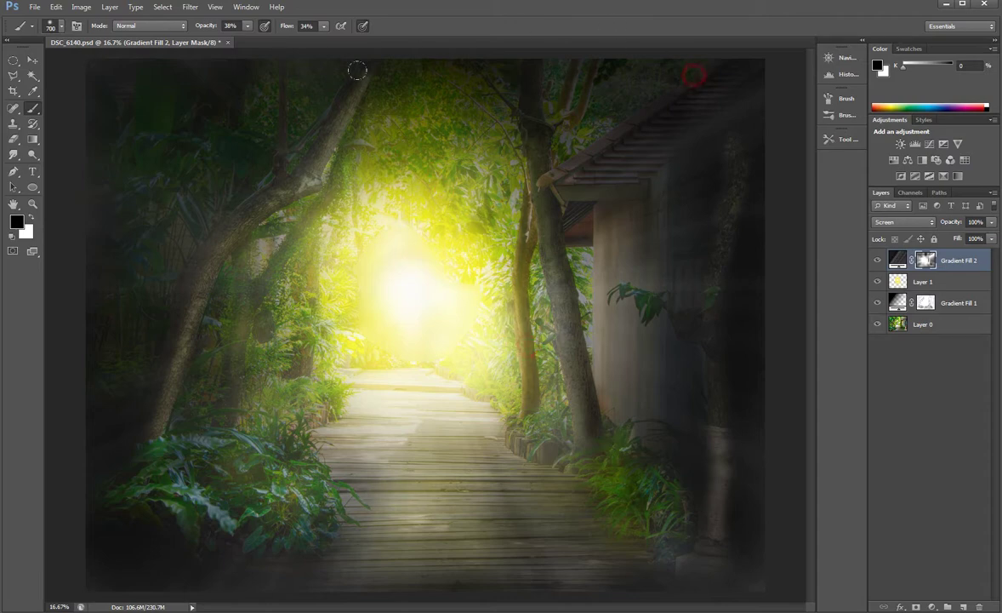
Paint the mask around and into the yellow glow.
left_click(441, 284)
left_click(397, 184)
left_click(374, 225)
left_click(448, 254)
left_click(385, 270)
left_click(416, 275)
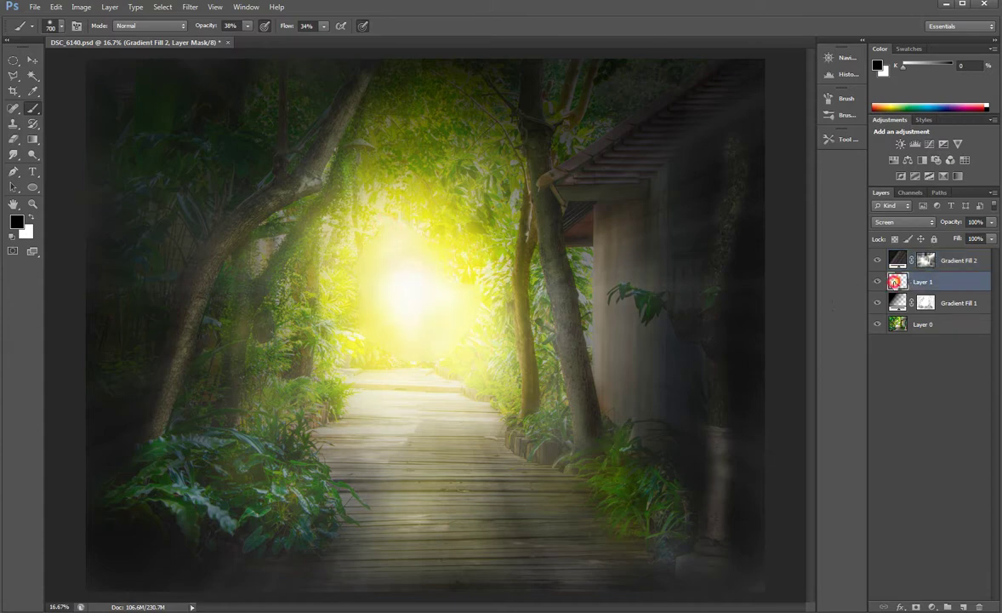
Add a layer mask to Layer 1 and brush black over the lower glow, undoing the last stroke.
left_click(940, 283)
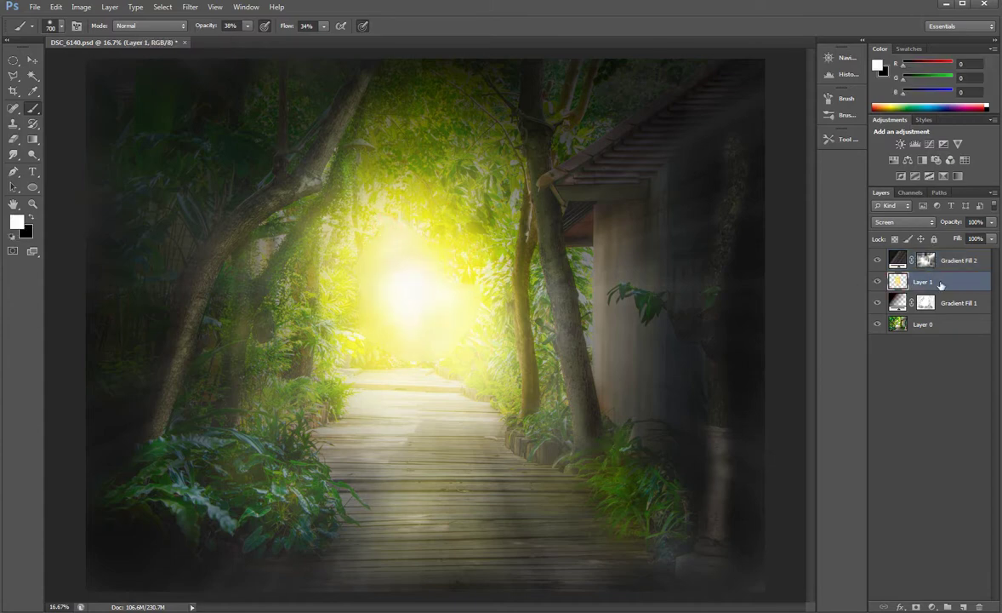
left_click(916, 607)
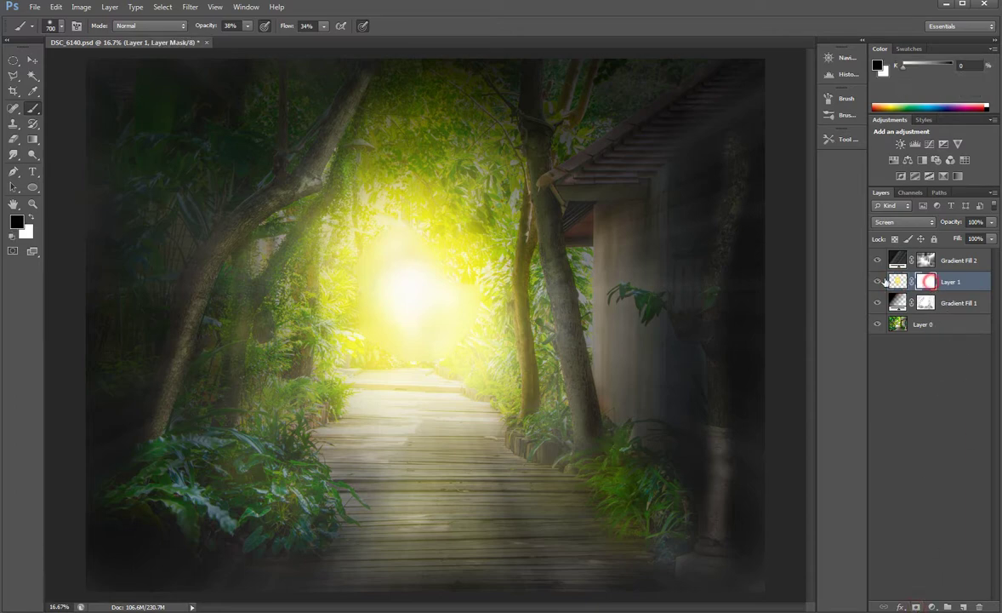
left_click_drag(446, 214, 426, 353)
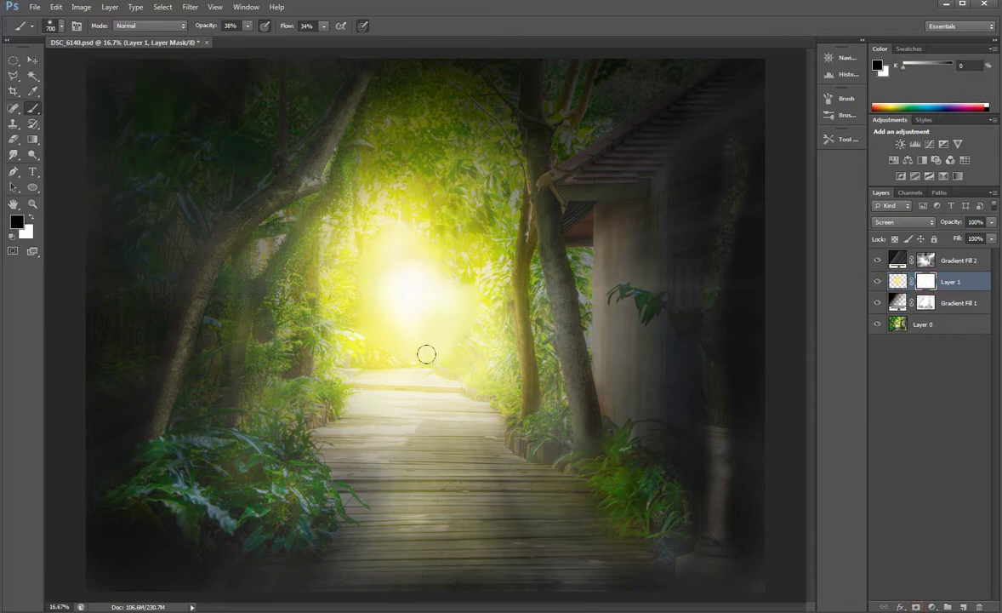
left_click_drag(345, 200, 368, 349)
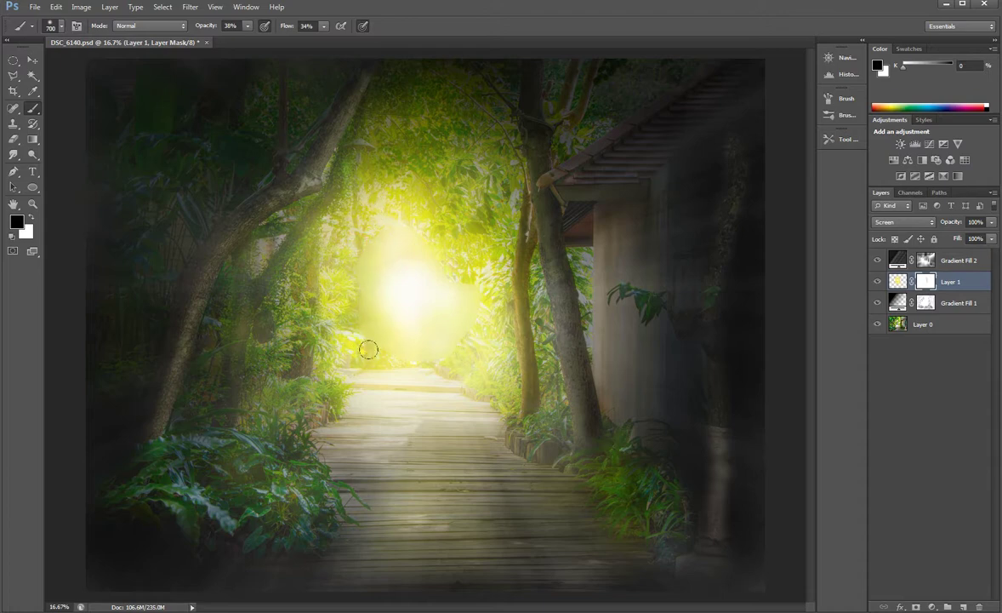
key("ctrl+z")
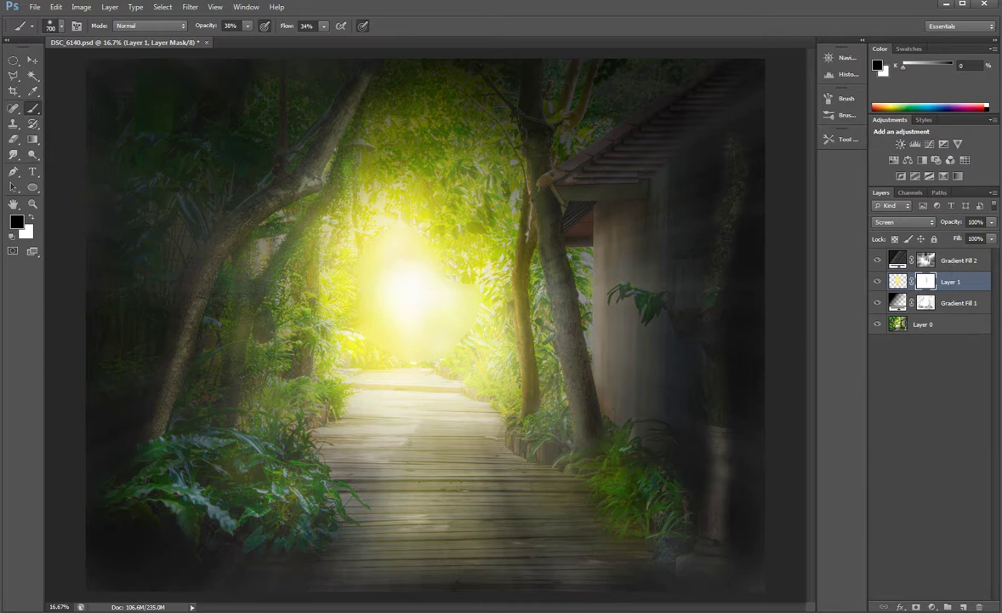
Add Layer 2 above Gradient Fill 2 and set orange as the painting colour.
left_click(964, 607)
left_click(952, 281)
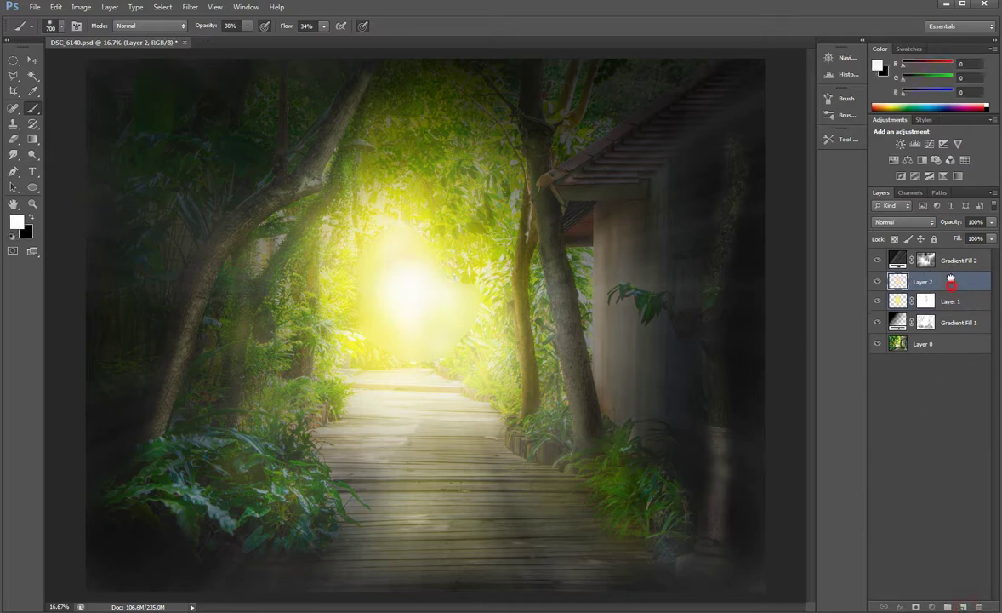
left_click_drag(951, 280, 954, 255)
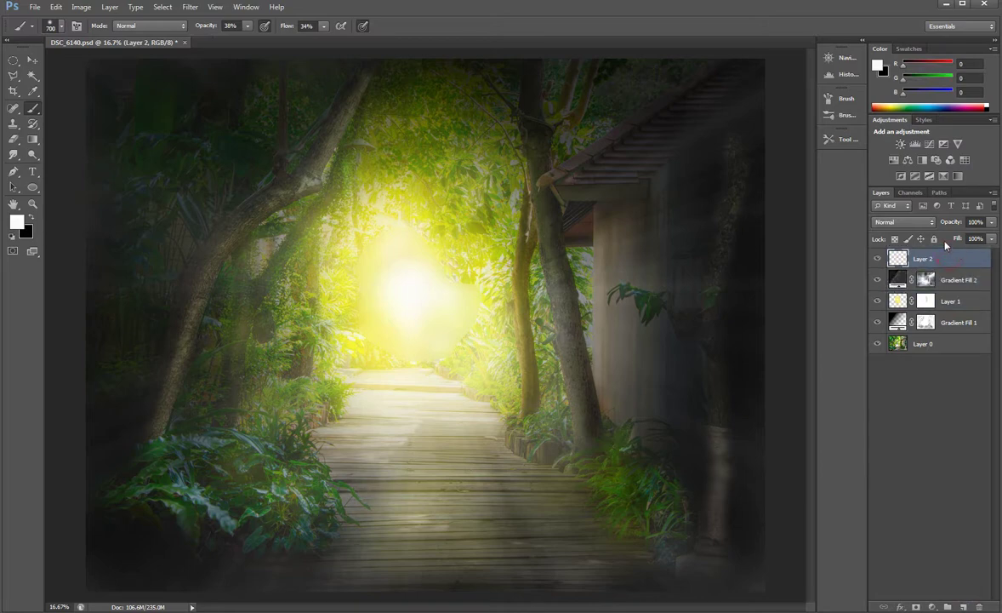
left_click(16, 223)
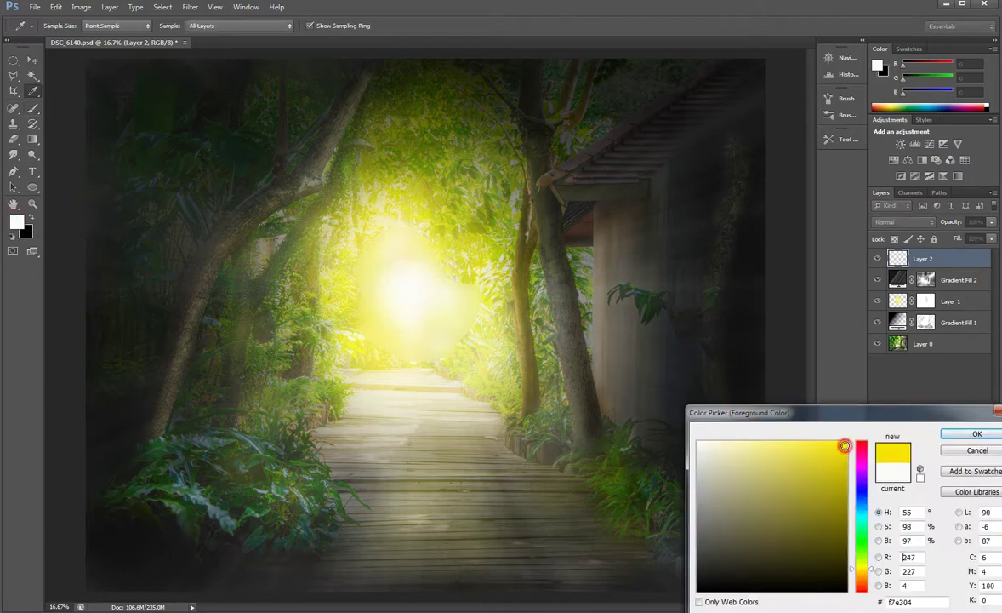
left_click(977, 434)
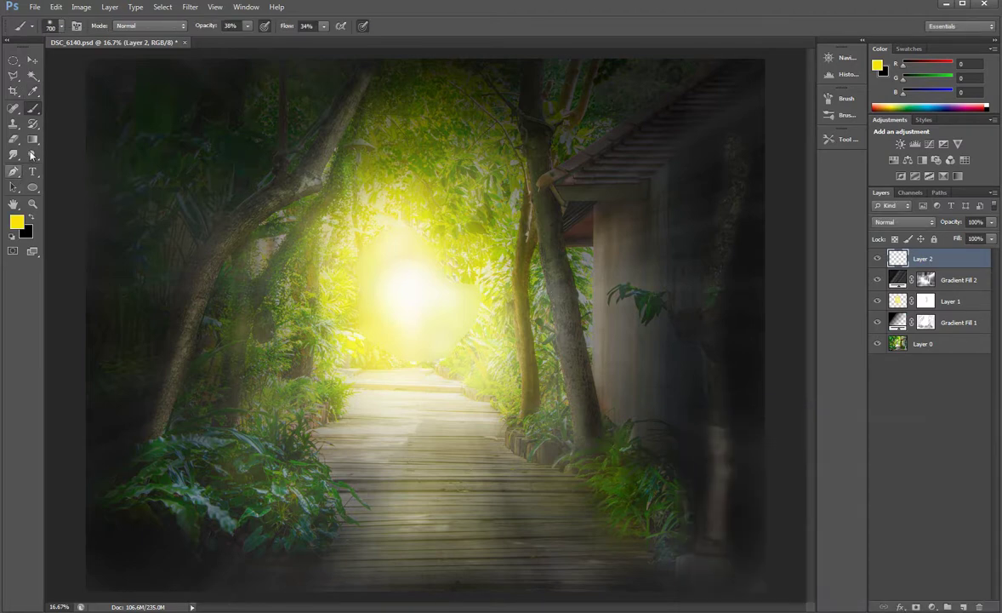
left_click(16, 220)
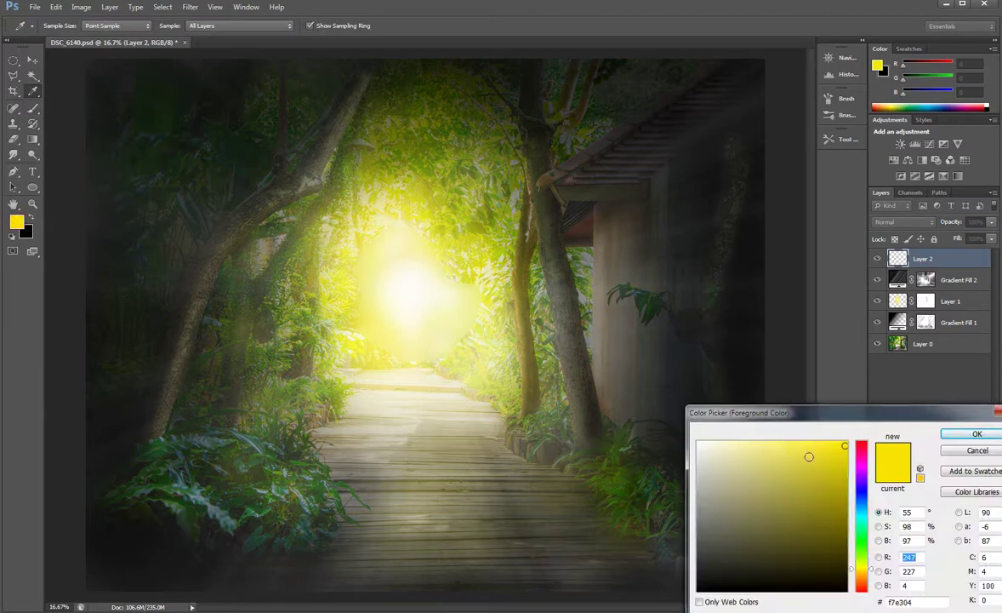
left_click(861, 577)
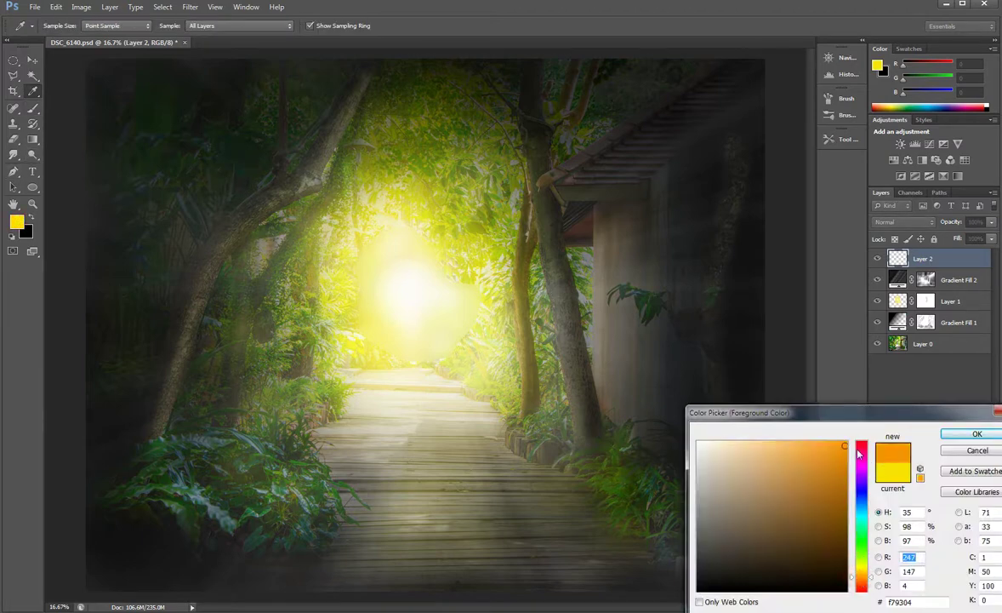
left_click(970, 433)
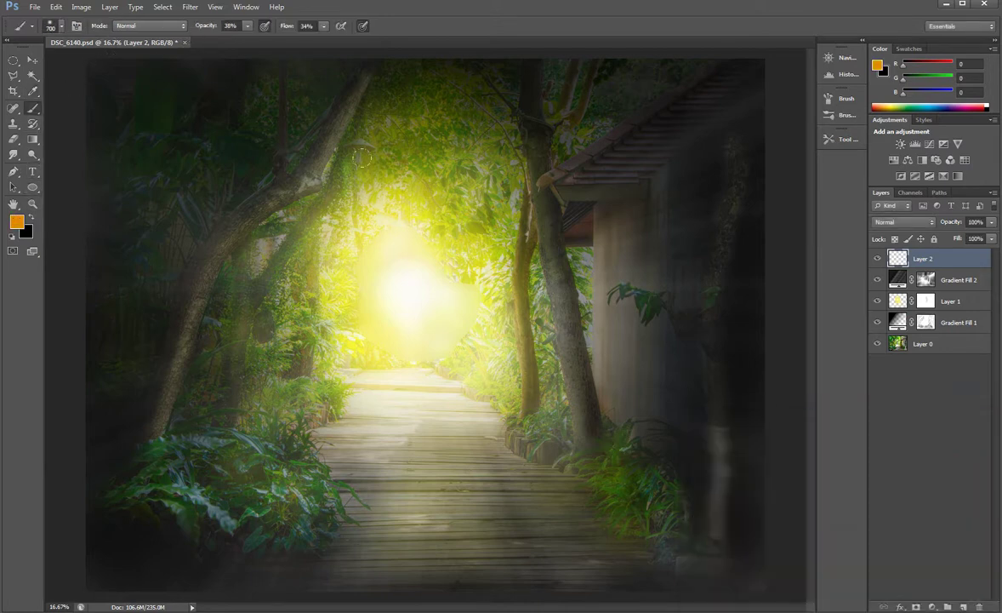
Dab orange over the glow centre with a much larger brush.
left_click(445, 259)
key("bracketright")
key("bracketright")
key("bracketright")
key("bracketright")
left_click(383, 265)
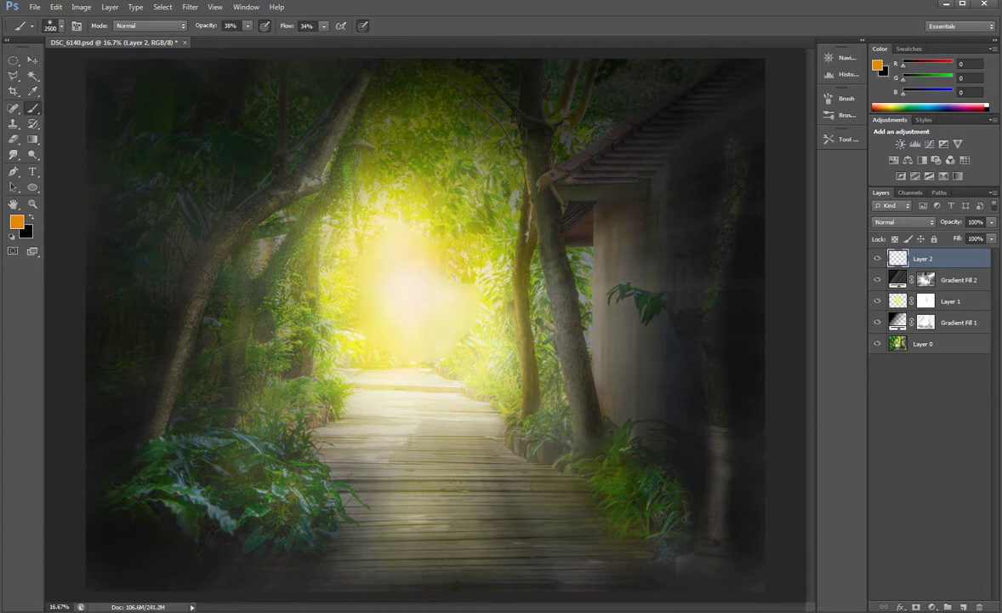
left_click(383, 265)
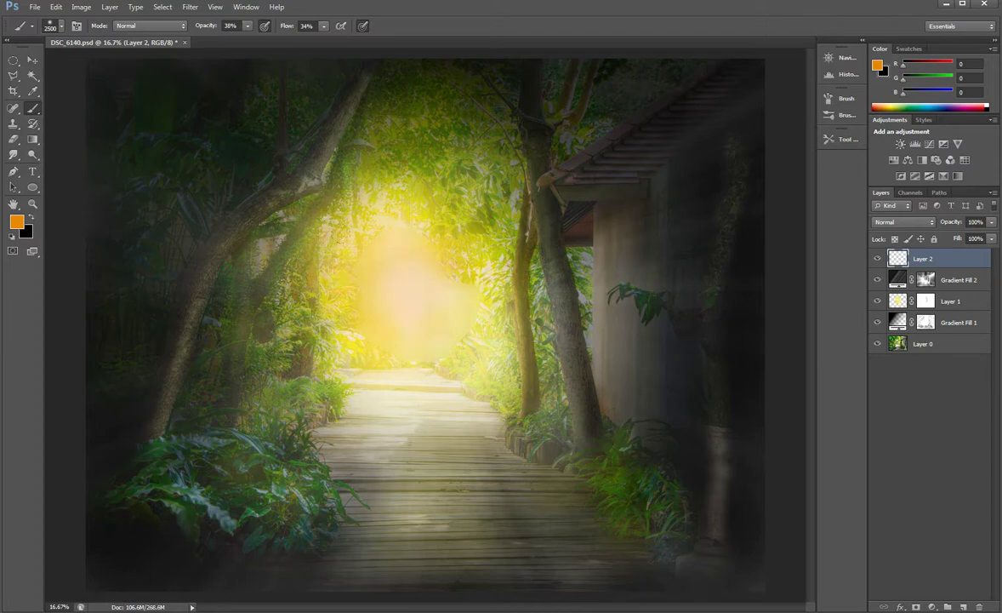
left_click(428, 318)
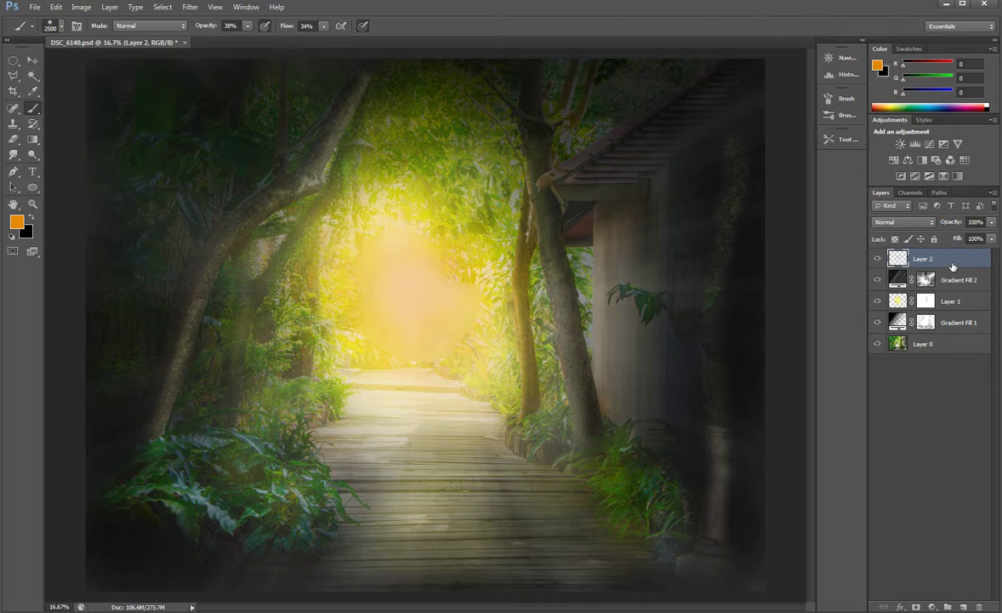
Delete the orange-painted Layer 2 and add a fresh empty layer on top.
left_click_drag(952, 266, 980, 607)
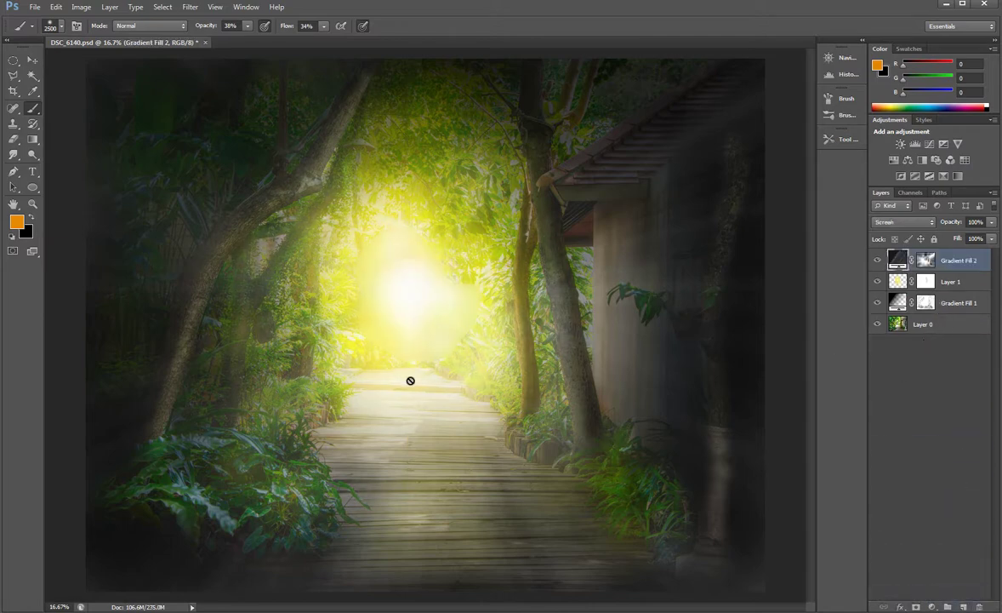
left_click(26, 61)
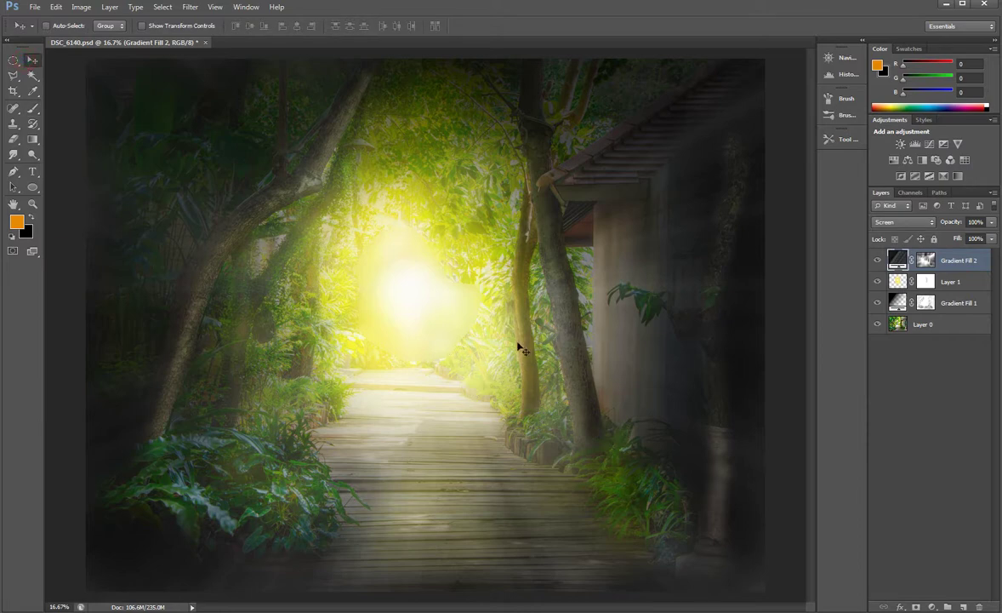
left_click(16, 221)
left_click(964, 606)
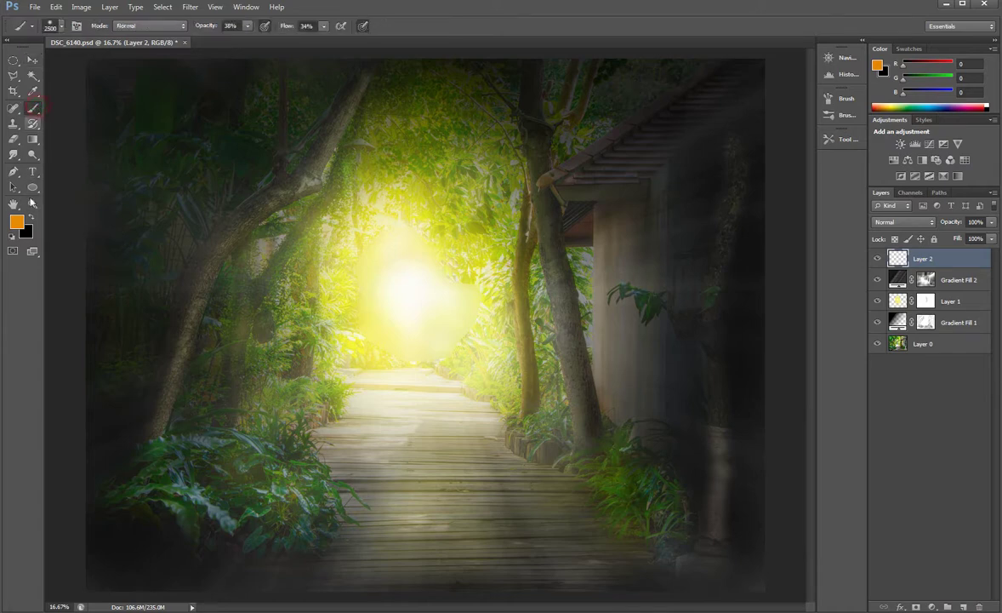
Set the foreground colour to yellow.
left_click(16, 221)
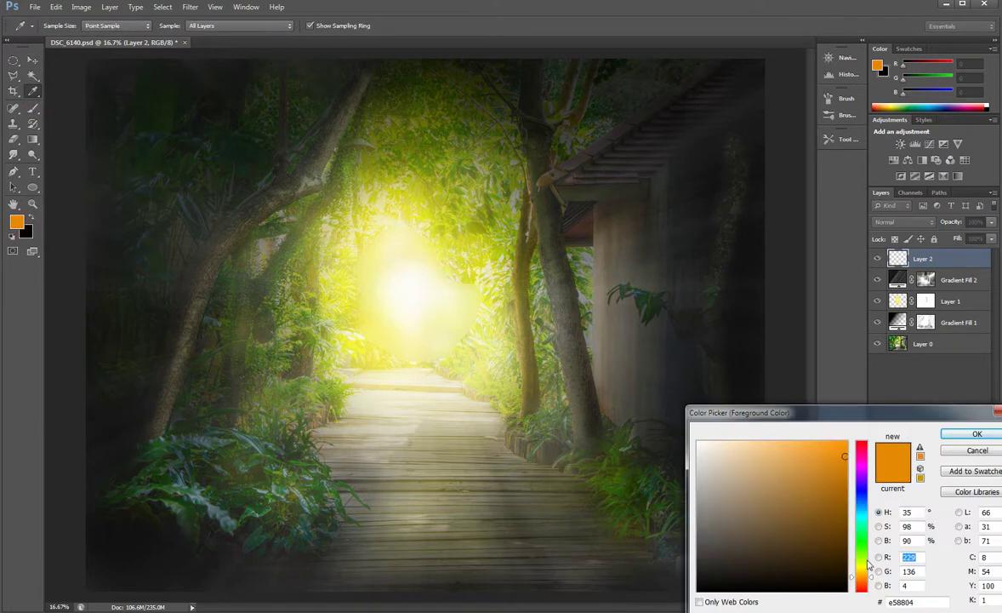
left_click(861, 566)
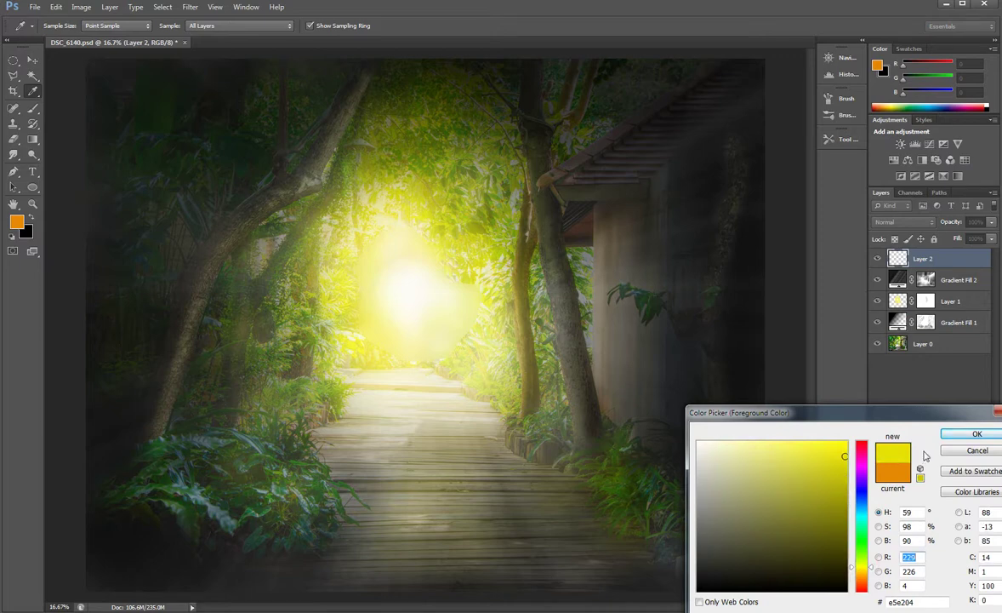
left_click(957, 436)
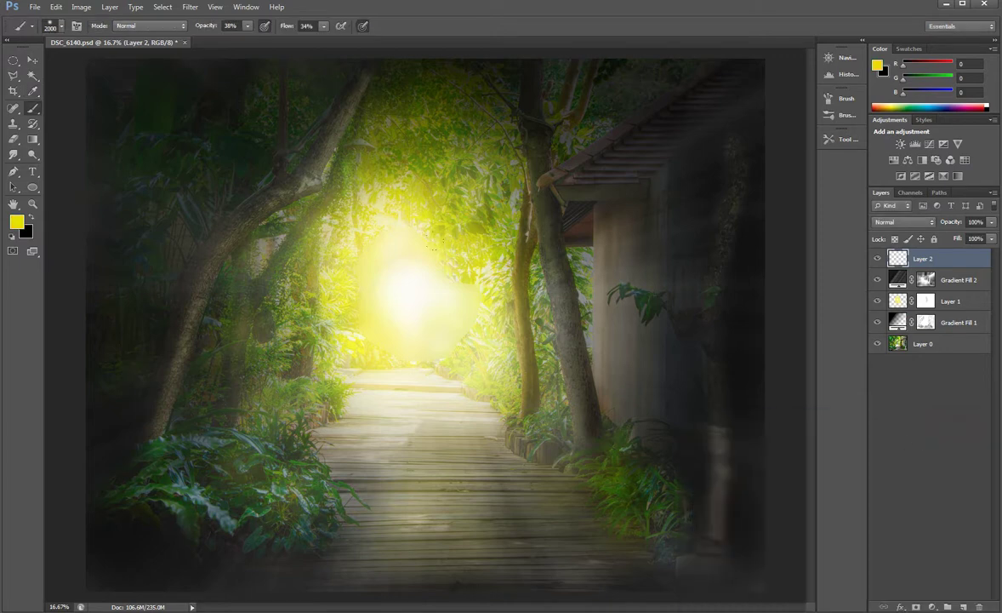
Paint yellow glow down toward the boardwalk on Layer 2, then move Gradient Fill 2 above it.
key("bracketleft")
key("bracketleft")
key("bracketleft")
left_click(458, 269)
left_click_drag(425, 246, 428, 312)
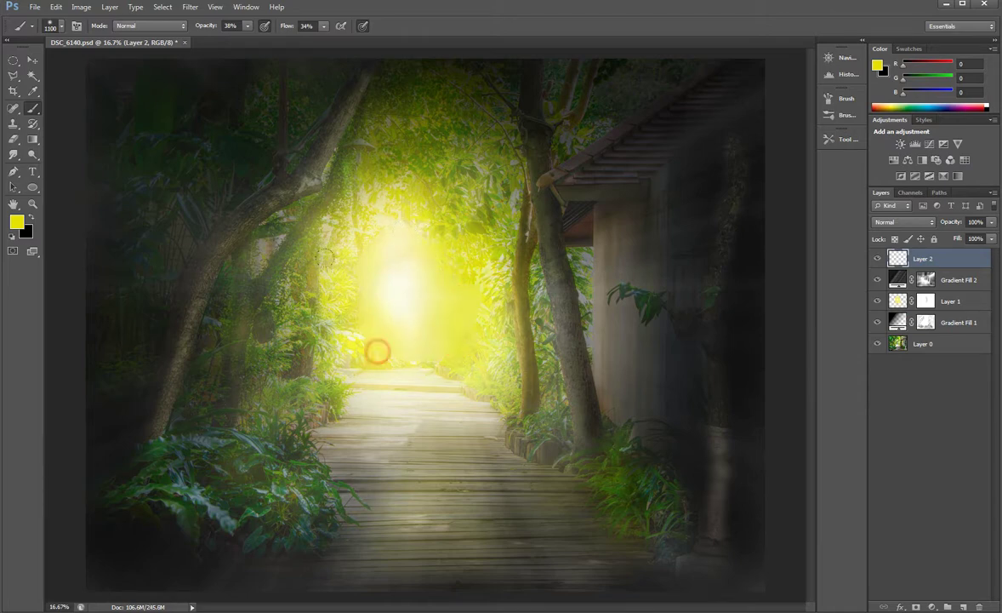
mouse_move(377, 215)
left_mouse_down()
mouse_move(435, 186)
mouse_move(362, 345)
left_mouse_up()
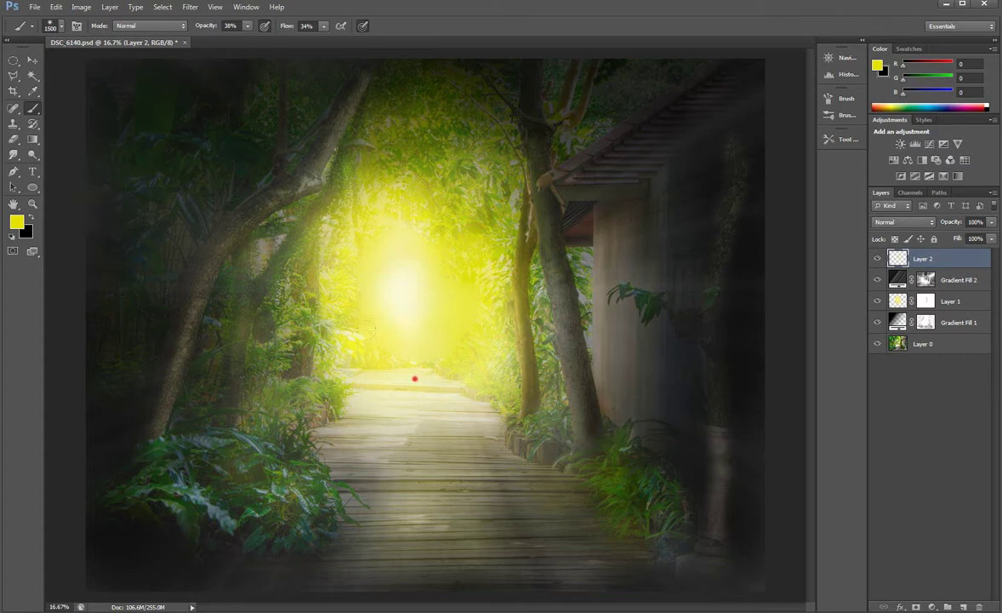
left_click_drag(414, 378, 448, 335)
left_click_drag(927, 280, 958, 252)
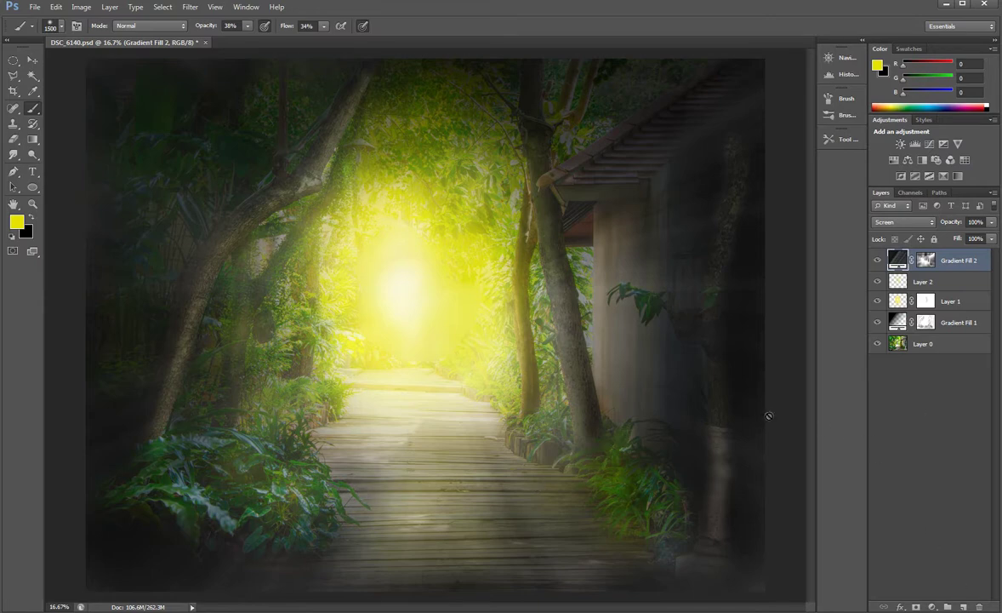
Add a Solid Color fill layer in cyan #04e5d2 at the top of the stack.
left_click(963, 607)
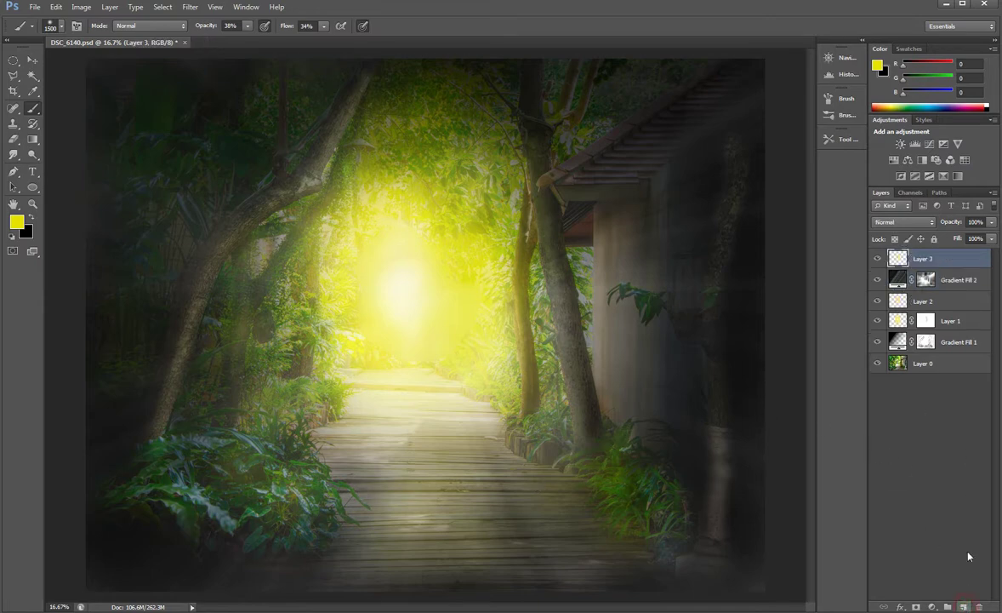
left_click(932, 607)
left_click(961, 349)
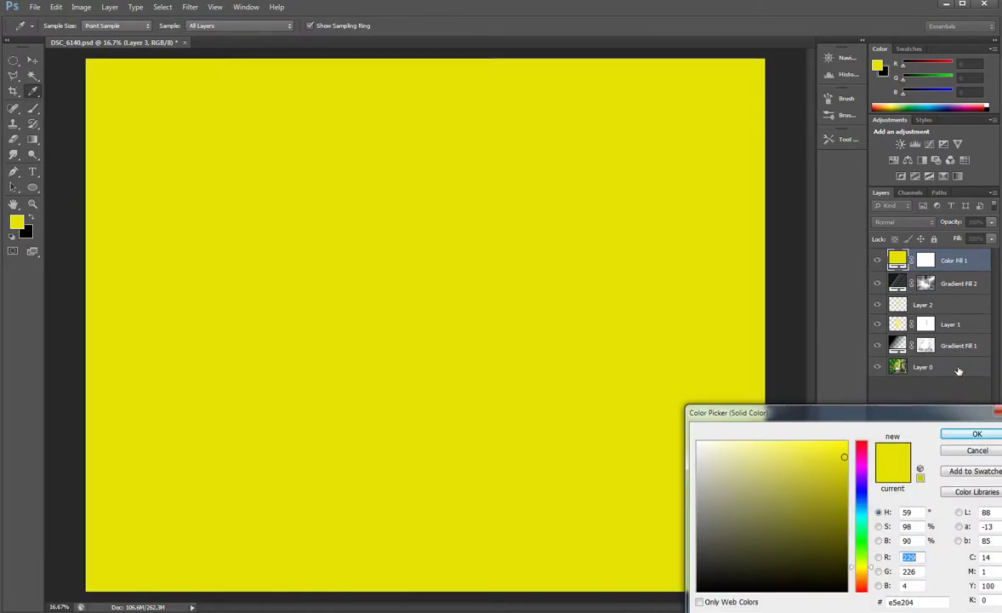
left_click(861, 579)
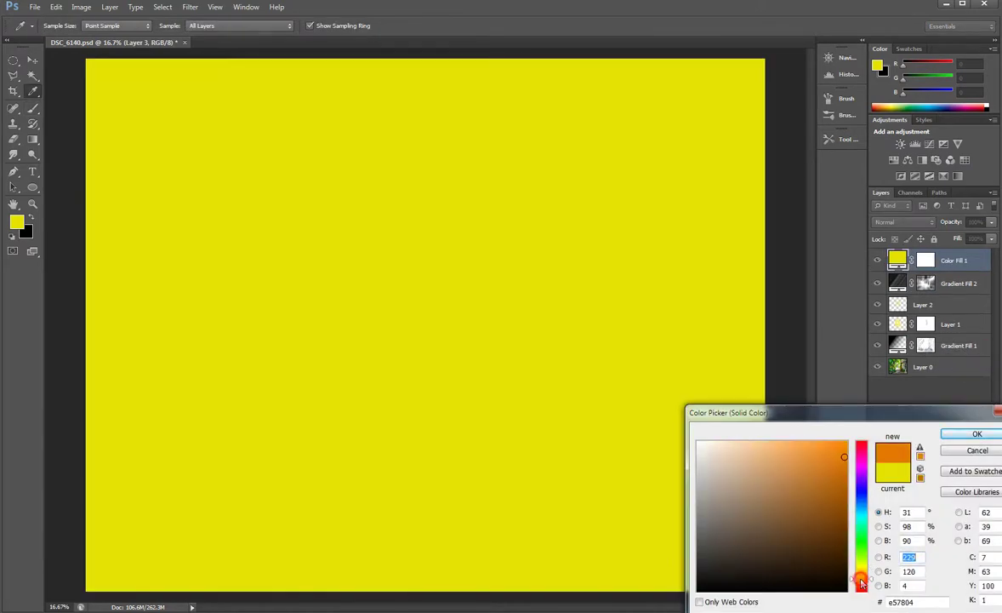
left_click(861, 517)
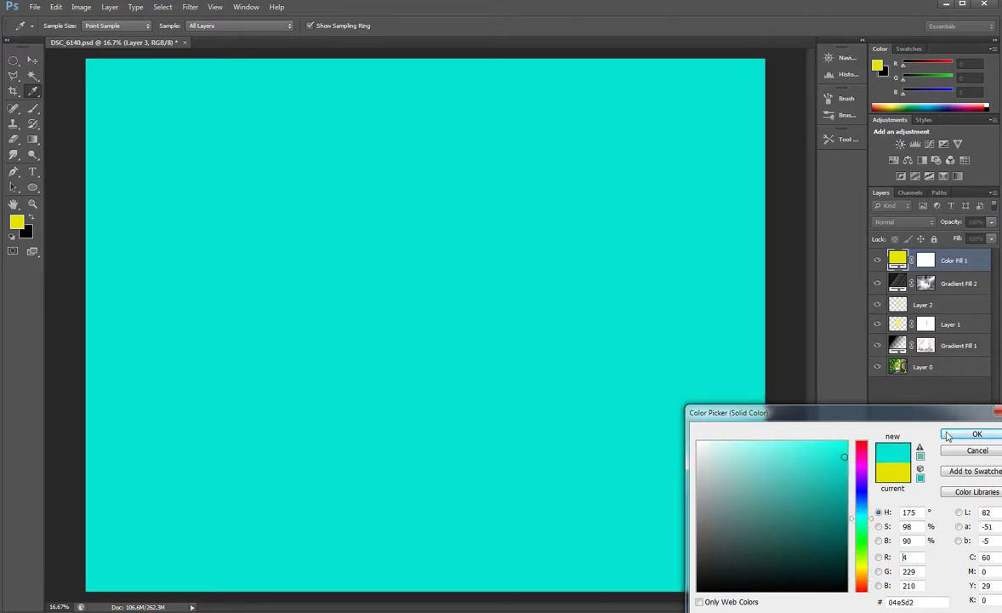
left_click(956, 435)
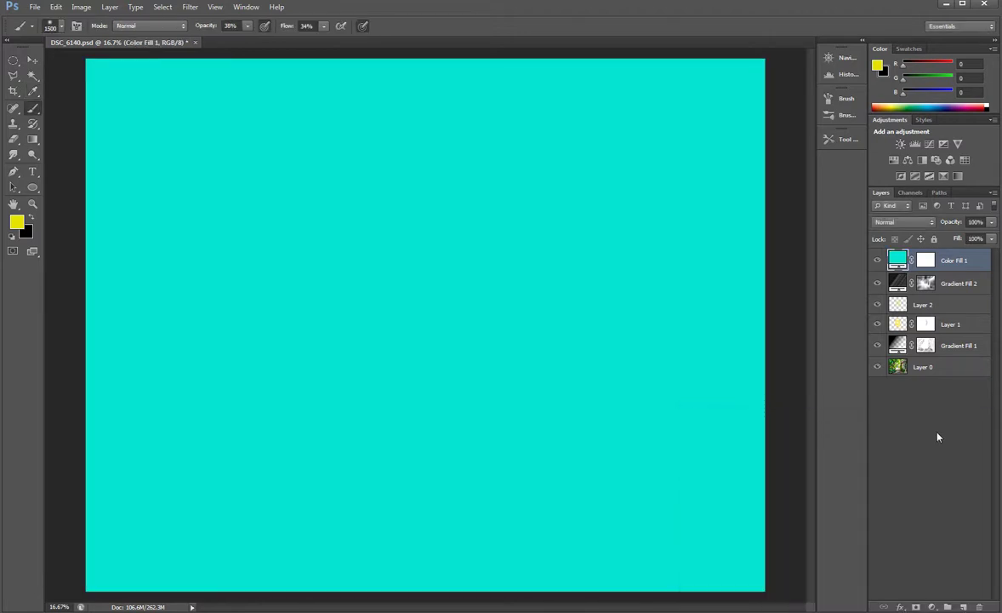
Try Overlay, Screen and Soft Light on Color Fill 1, lower opacity to 38%, and settle on Overlay.
left_click(932, 222)
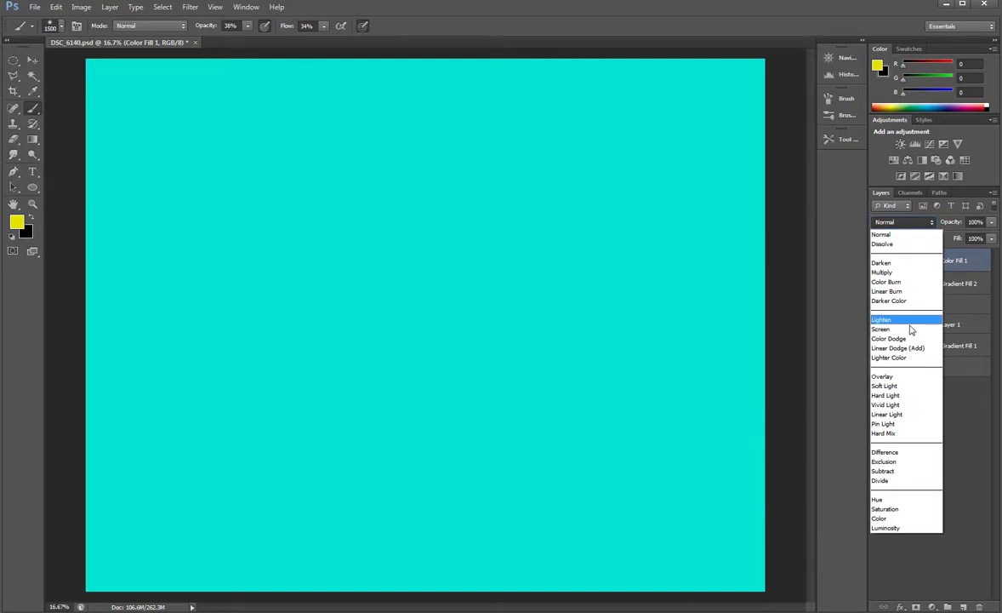
left_click(900, 378)
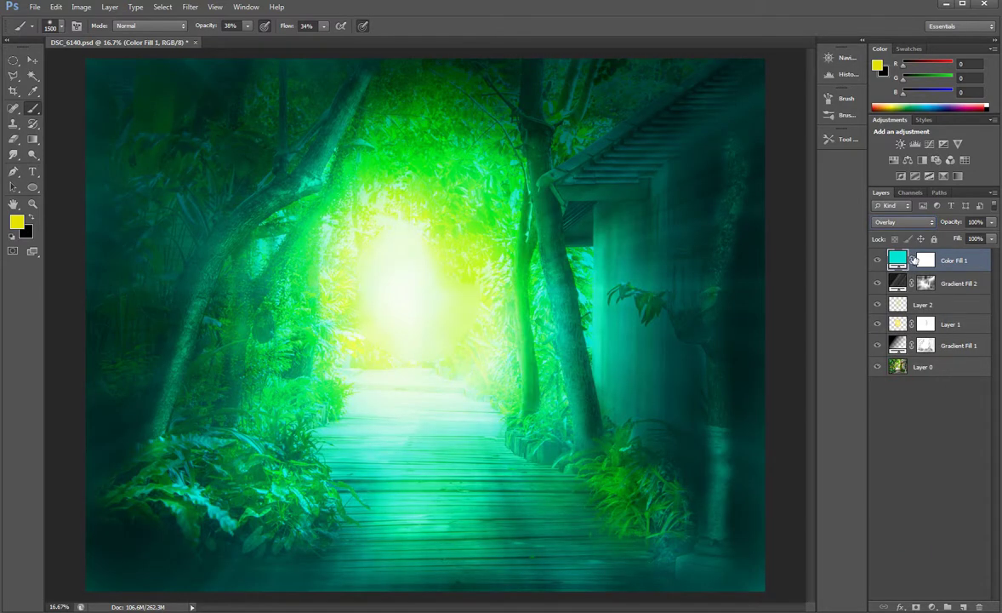
left_click(932, 222)
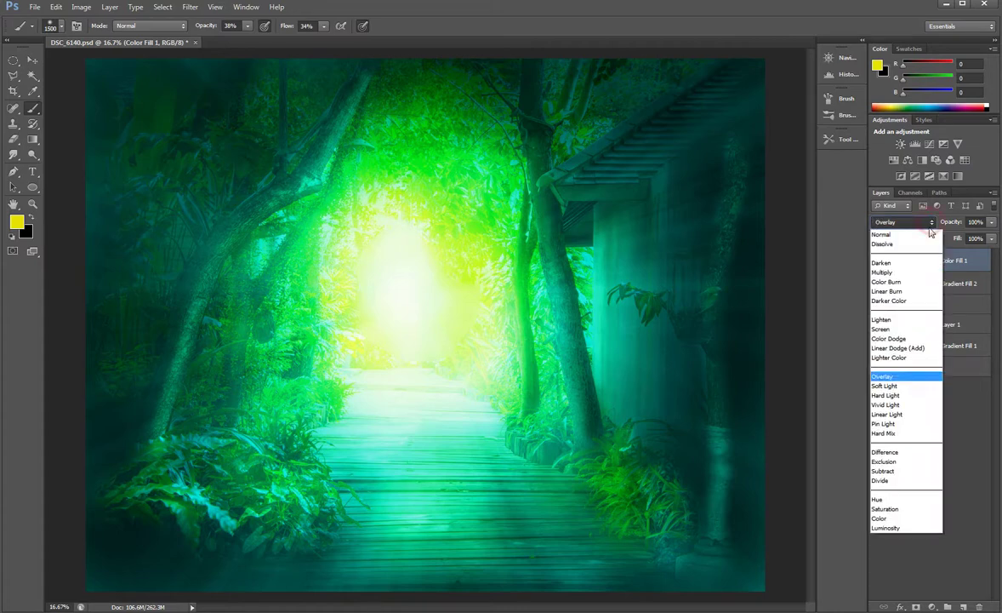
left_click(902, 329)
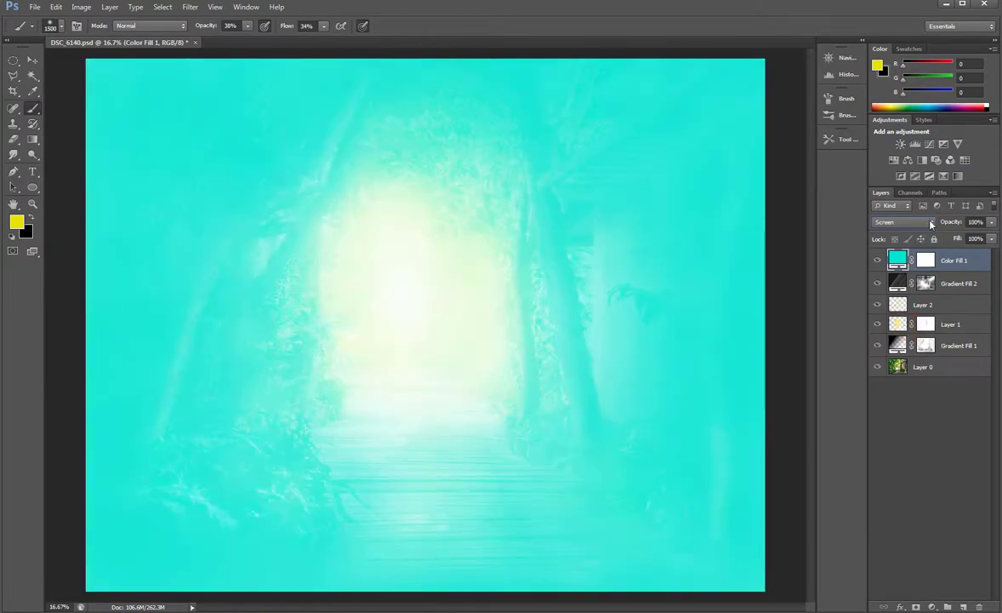
left_click(907, 222)
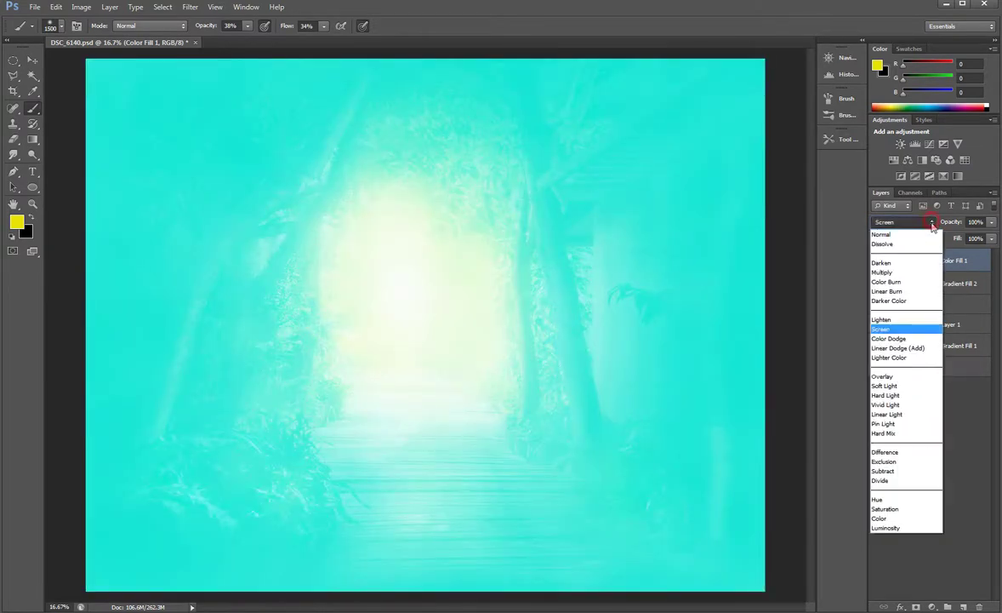
left_click(889, 386)
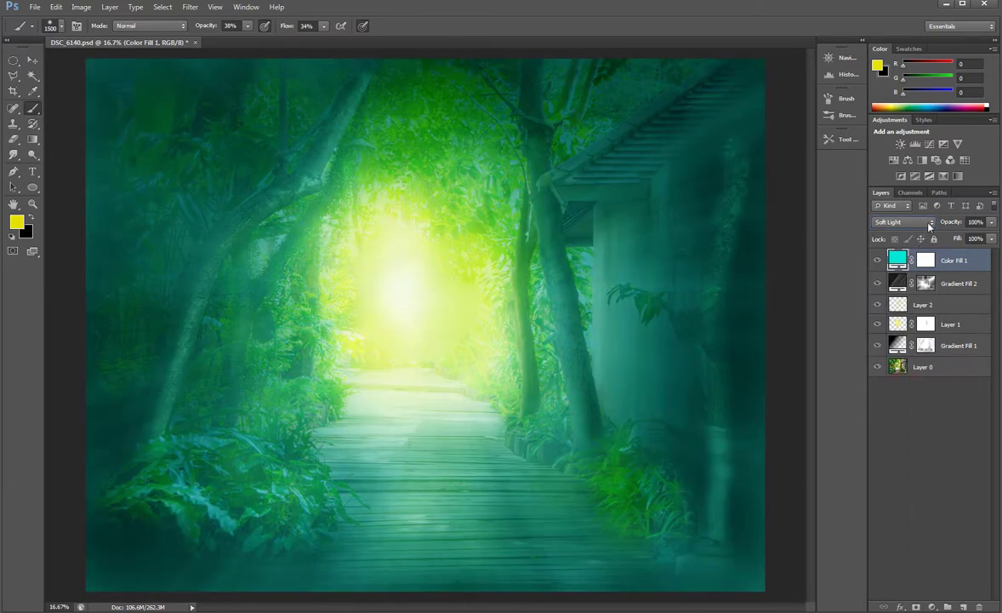
left_click(991, 222)
left_click_drag(987, 237, 964, 237)
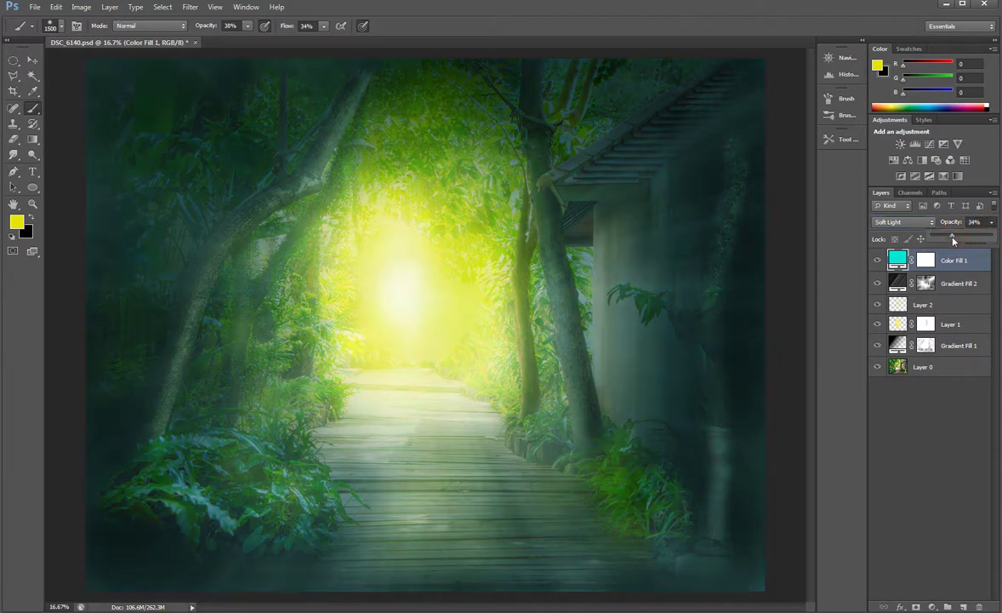
left_click(932, 222)
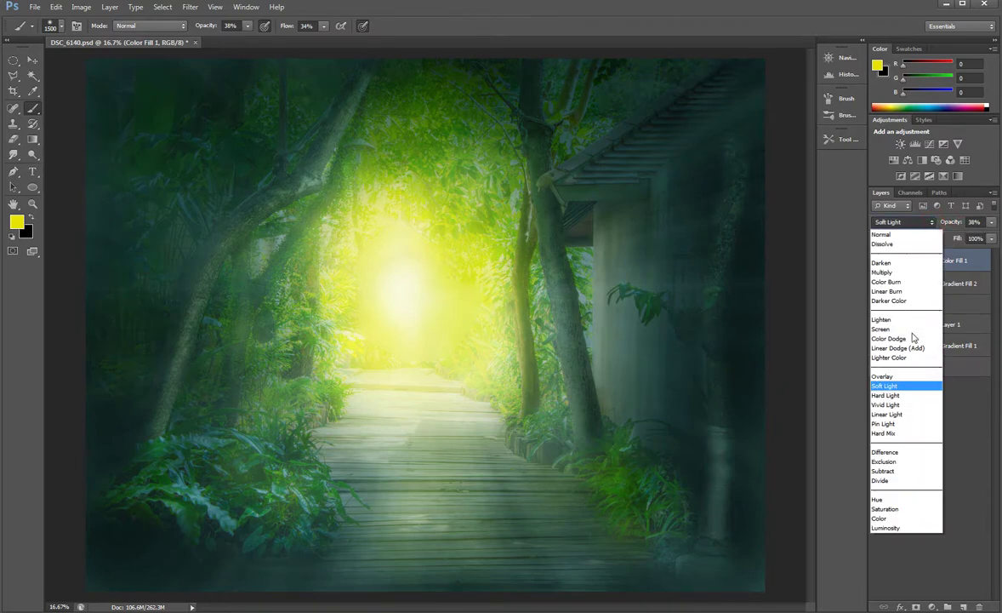
left_click(902, 379)
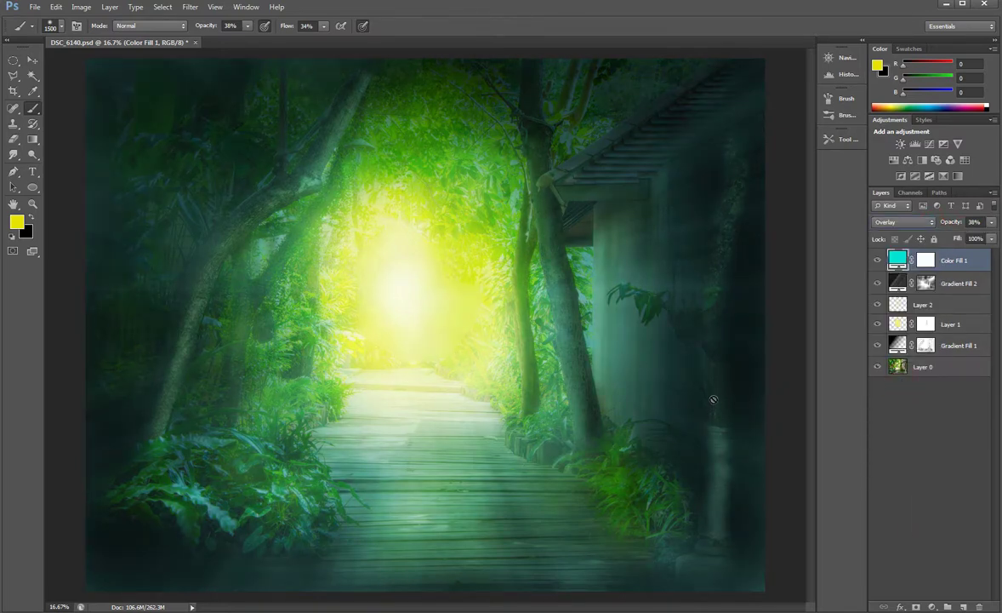
Change Color Fill 1's colour from cyan to orange #e57804.
double_click(901, 265)
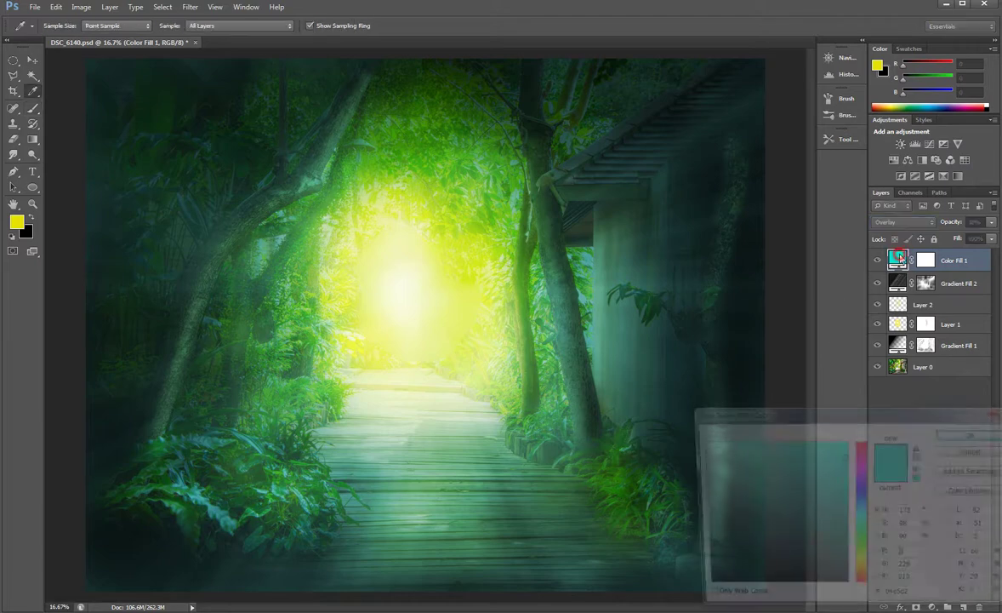
left_click(860, 570)
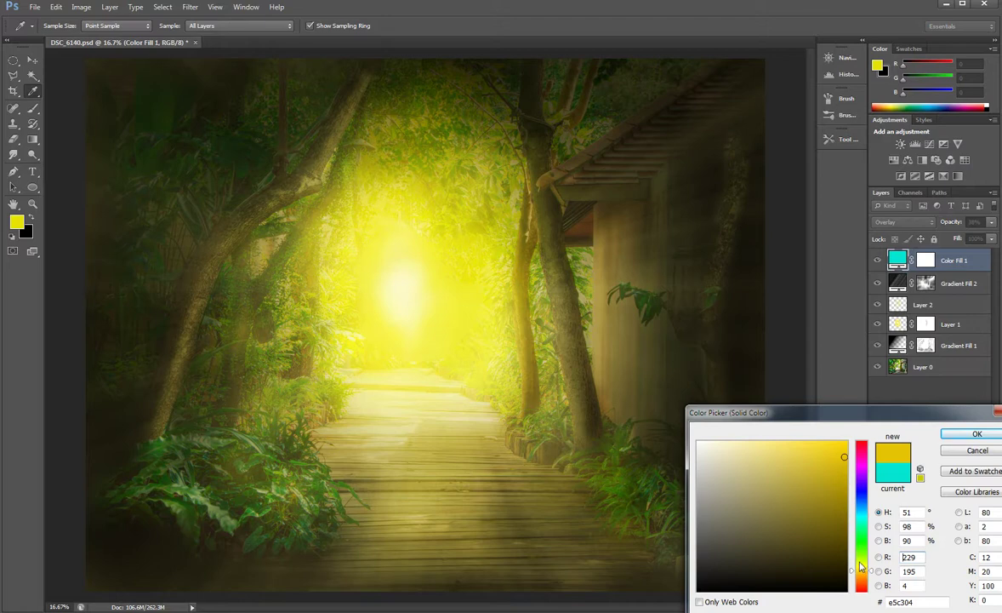
left_click_drag(846, 413, 815, 367)
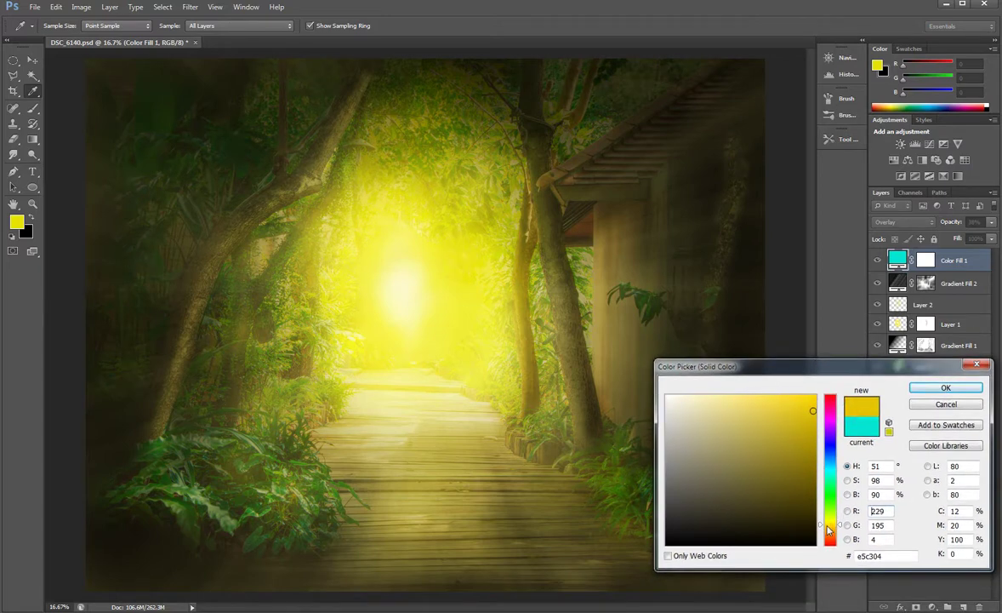
left_click_drag(832, 528, 832, 470)
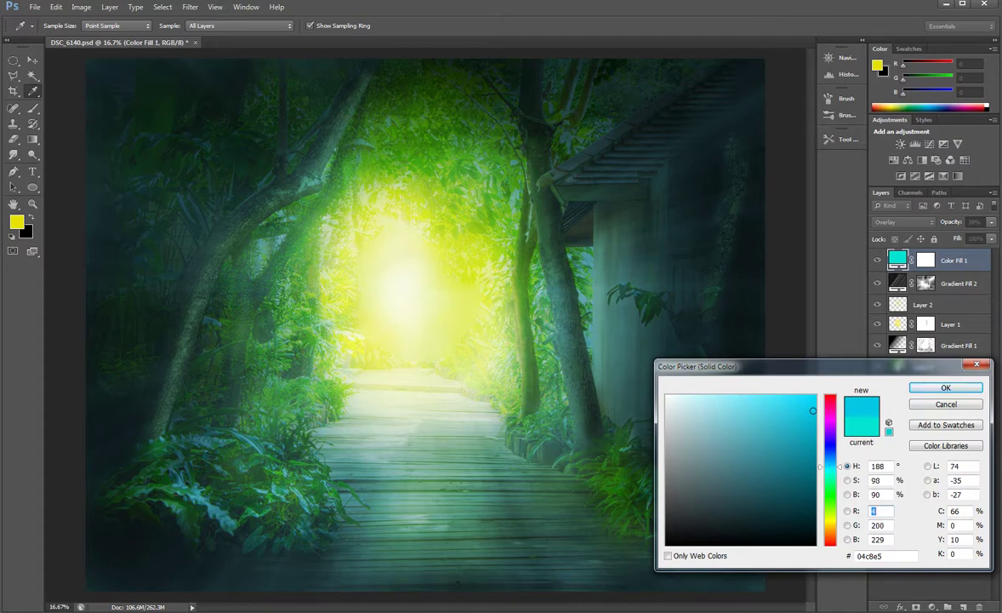
left_click(832, 521)
left_click_drag(832, 522, 833, 538)
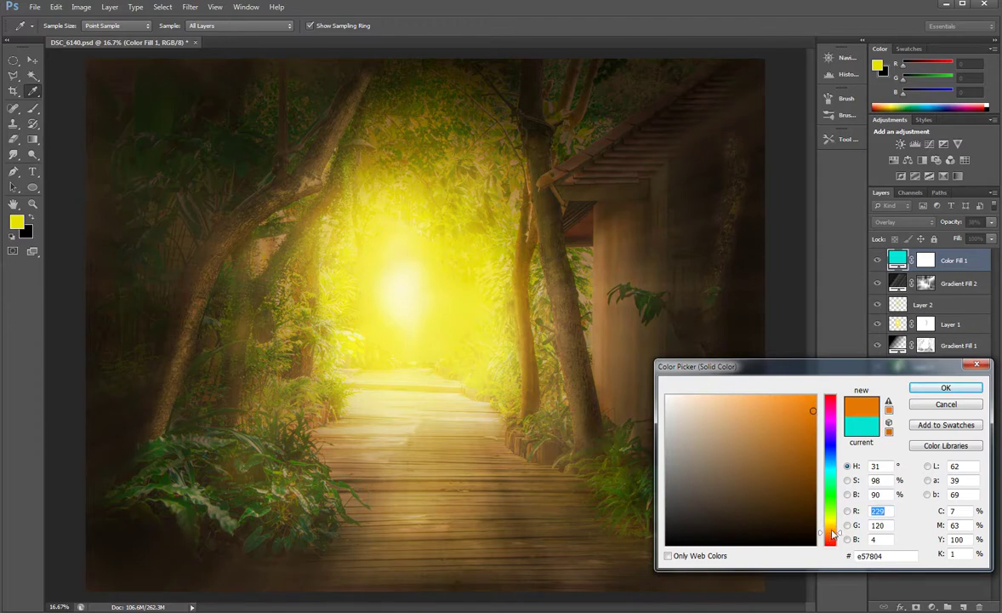
left_click(936, 388)
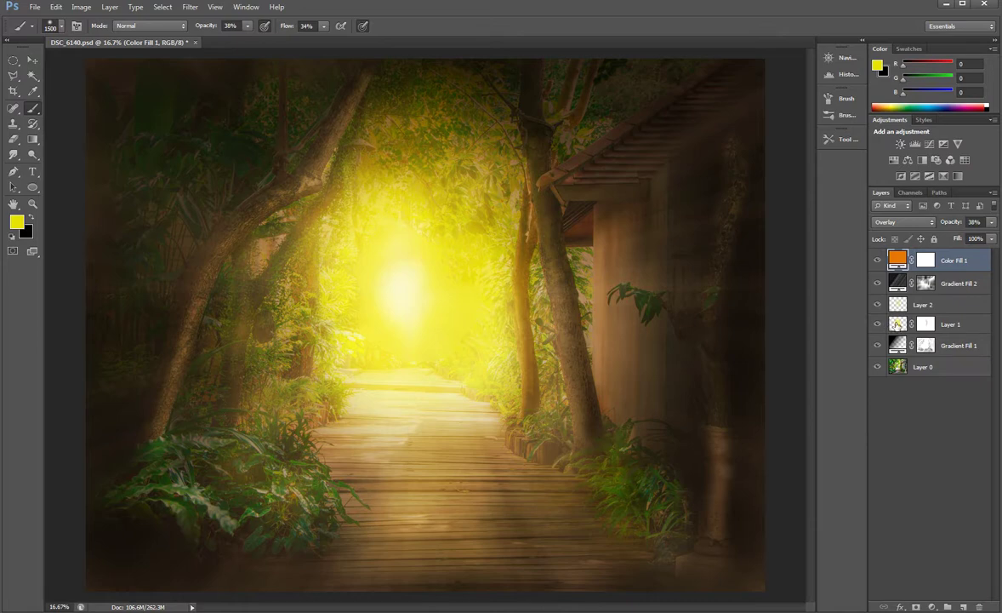
left_click(889, 324)
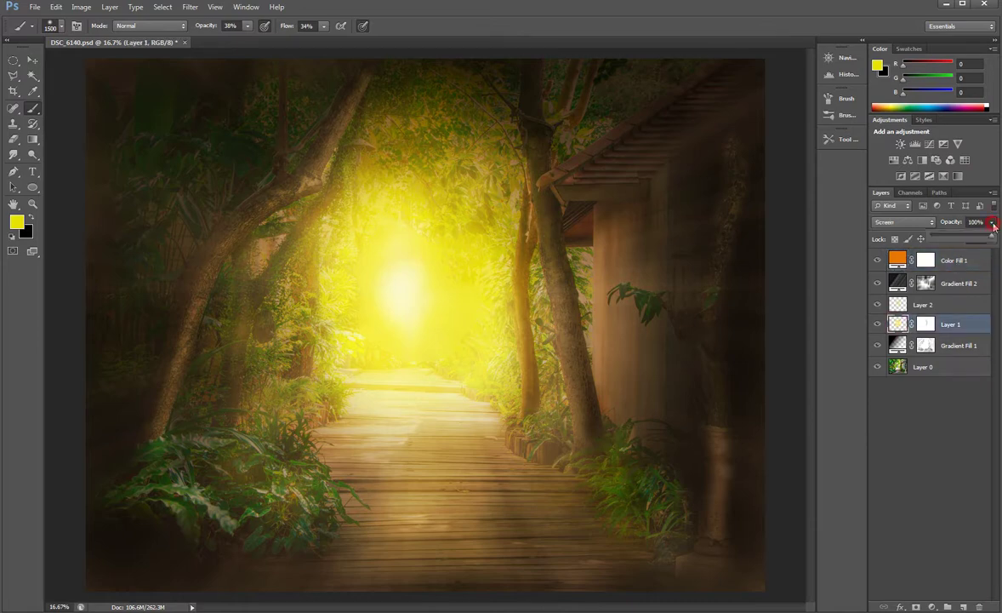
Lower Layer 1 to 83% opacity and mask Gradient Fill 2 over the lower-left foliage.
left_click_drag(991, 222, 983, 238)
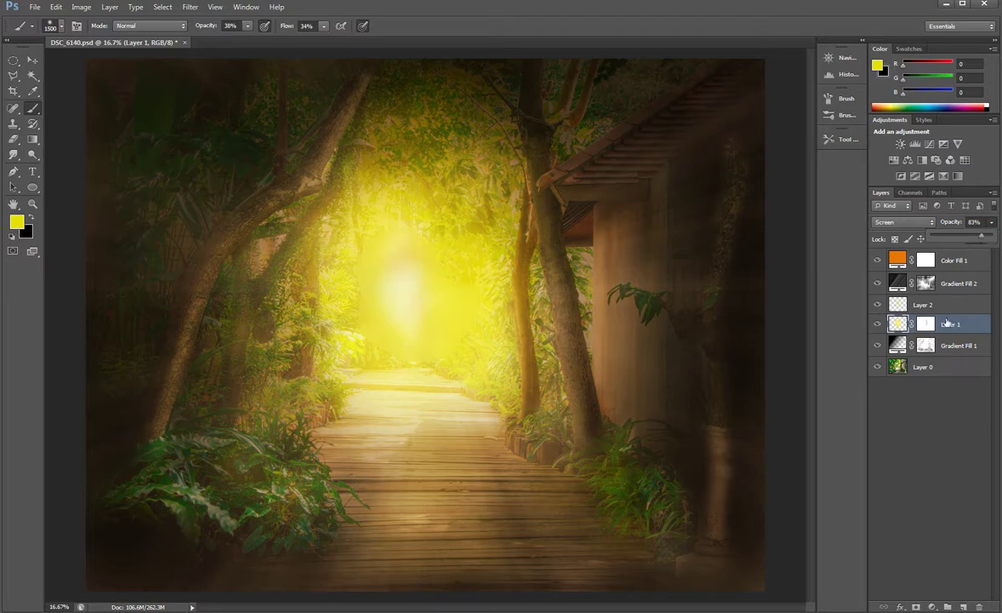
left_click(926, 283)
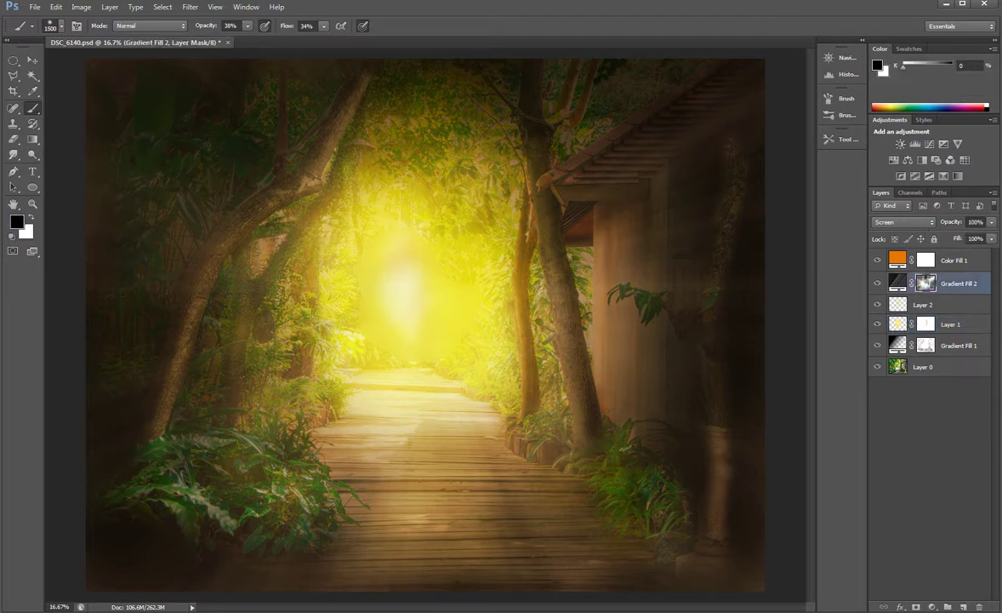
key("bracketleft")
key("bracketleft")
key("bracketleft")
key("bracketleft")
mouse_move(157, 462)
left_mouse_down()
mouse_move(250, 473)
mouse_move(311, 512)
left_mouse_up()
left_click(948, 374)
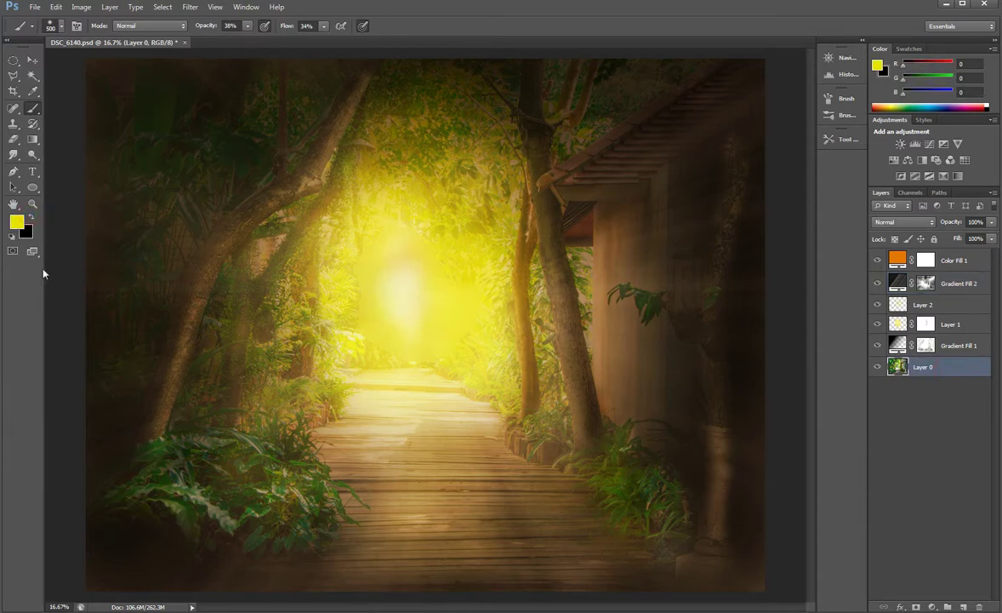
Reset to a black foreground colour and enlarge the brush to 1000.
left_click(10, 234)
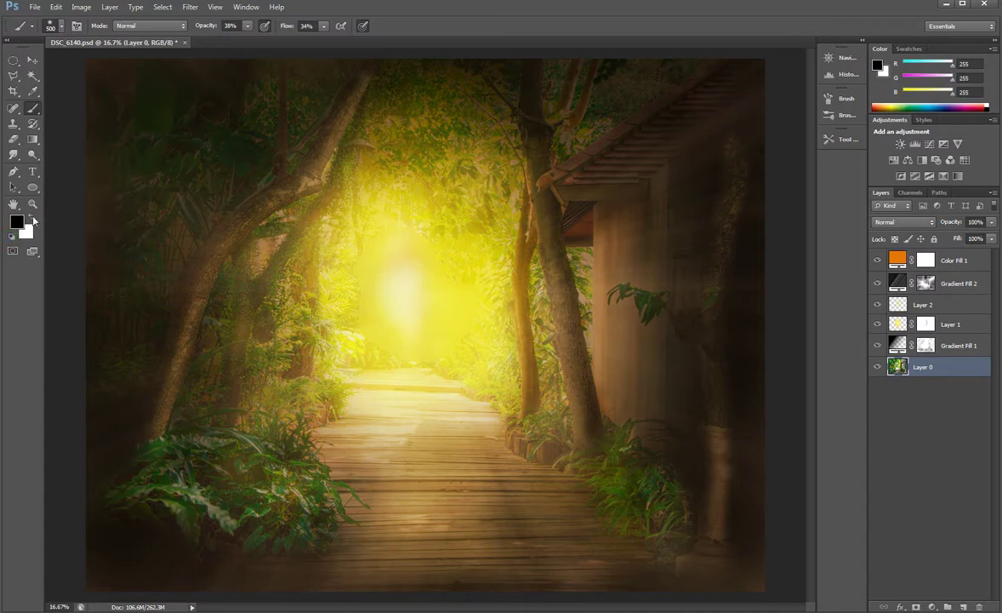
left_click(32, 213)
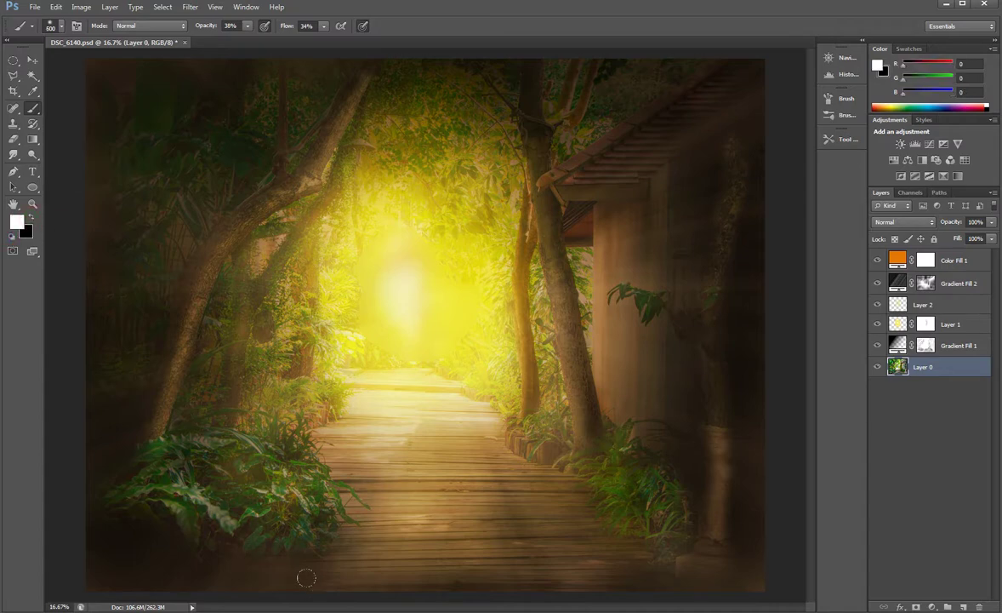
key("bracketright")
key("bracketright")
key("bracketright")
left_click(30, 214)
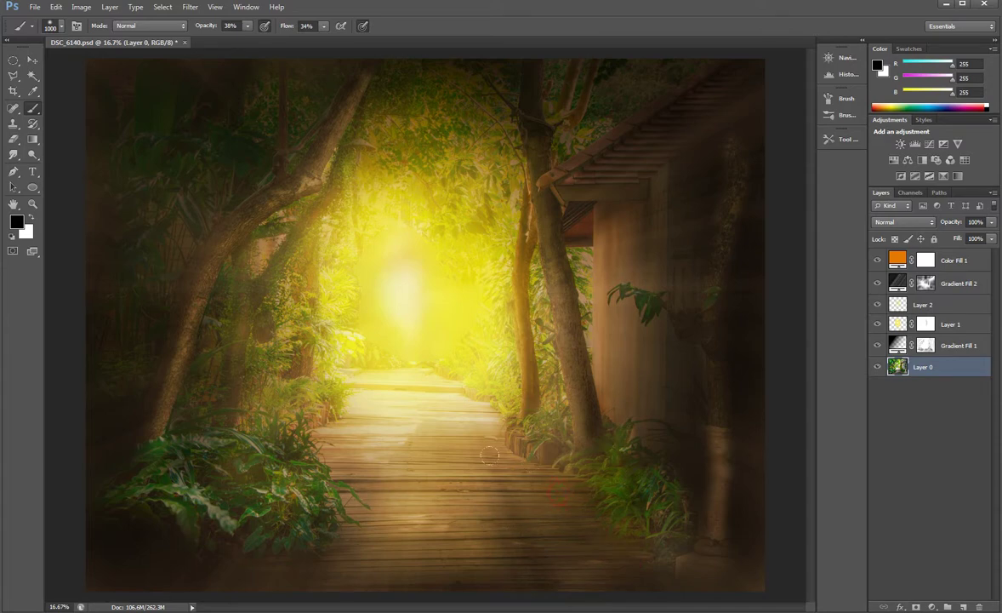
Darken the boardwalk's middle and lower stretch with soft black strokes on Layer 0.
left_click(622, 564)
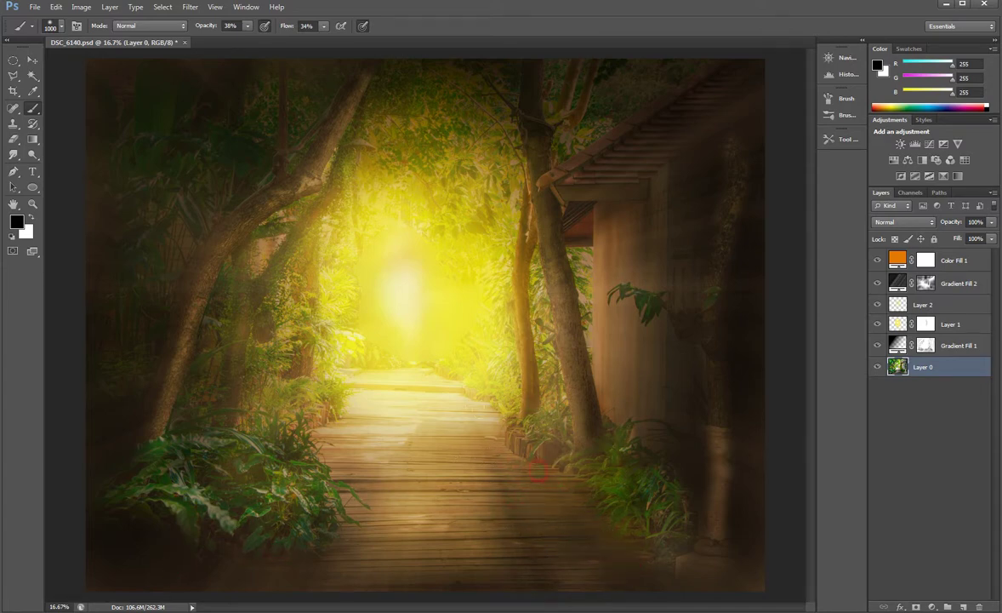
left_click(479, 416)
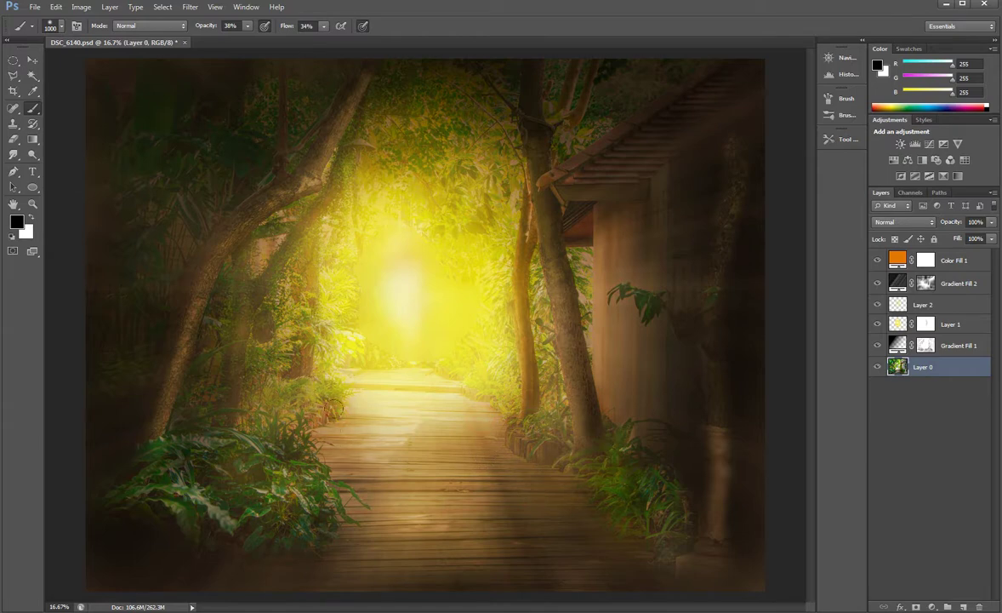
left_click(369, 447)
left_click(504, 506)
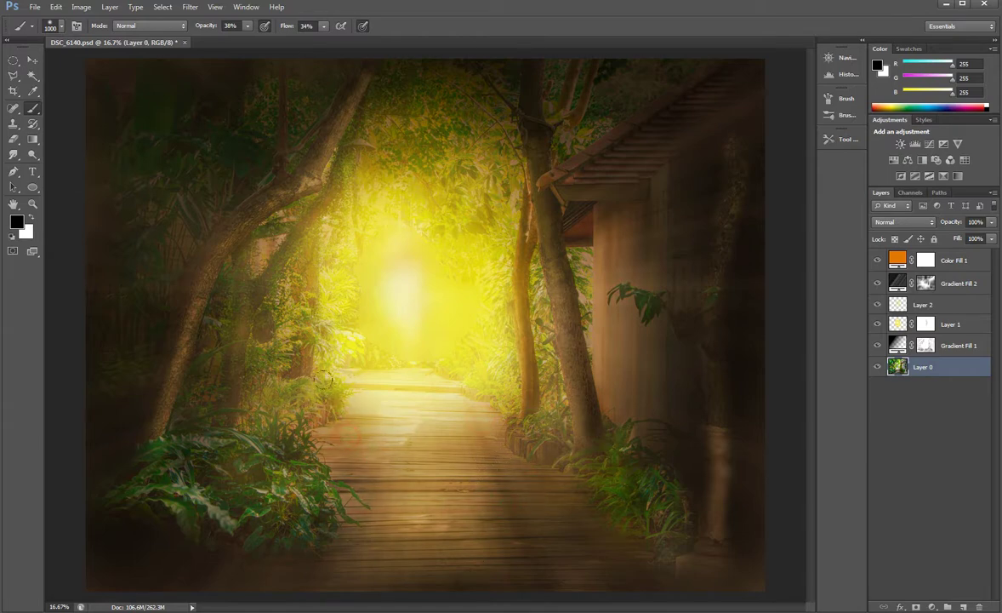
left_click(347, 420)
left_click(357, 444)
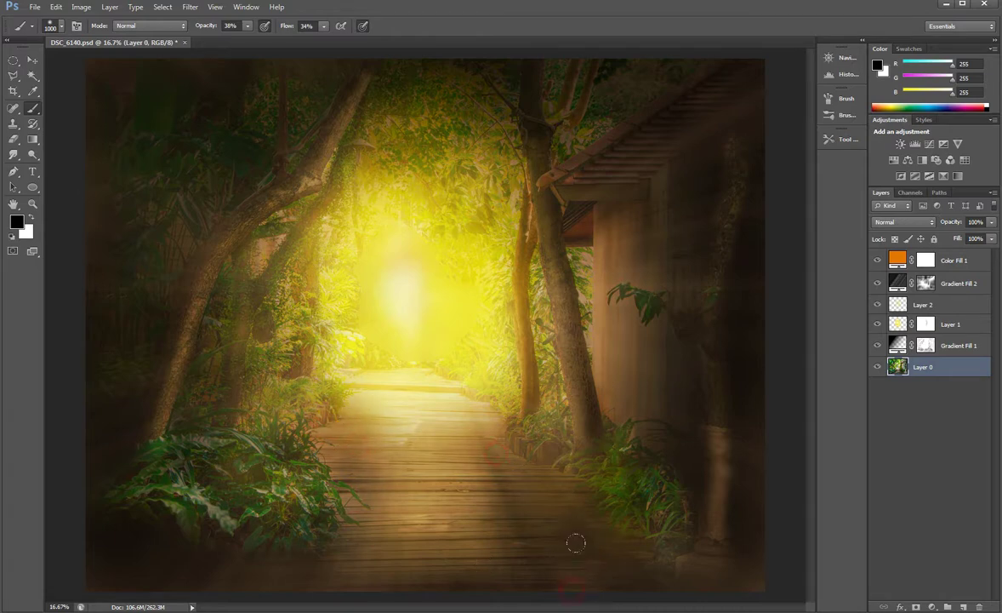
left_click(601, 562)
left_click(878, 367)
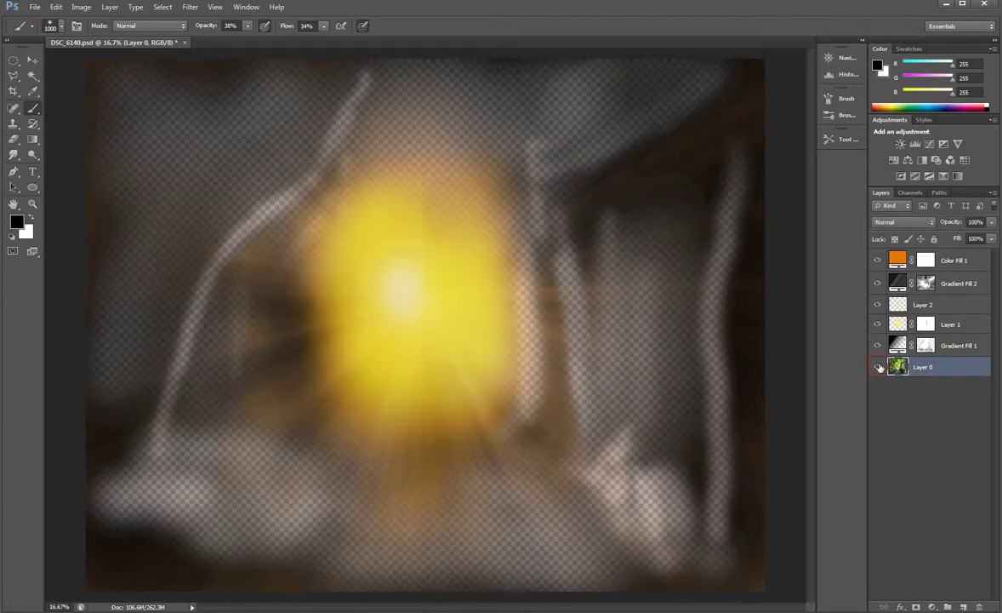
left_click(878, 366)
left_click(878, 346)
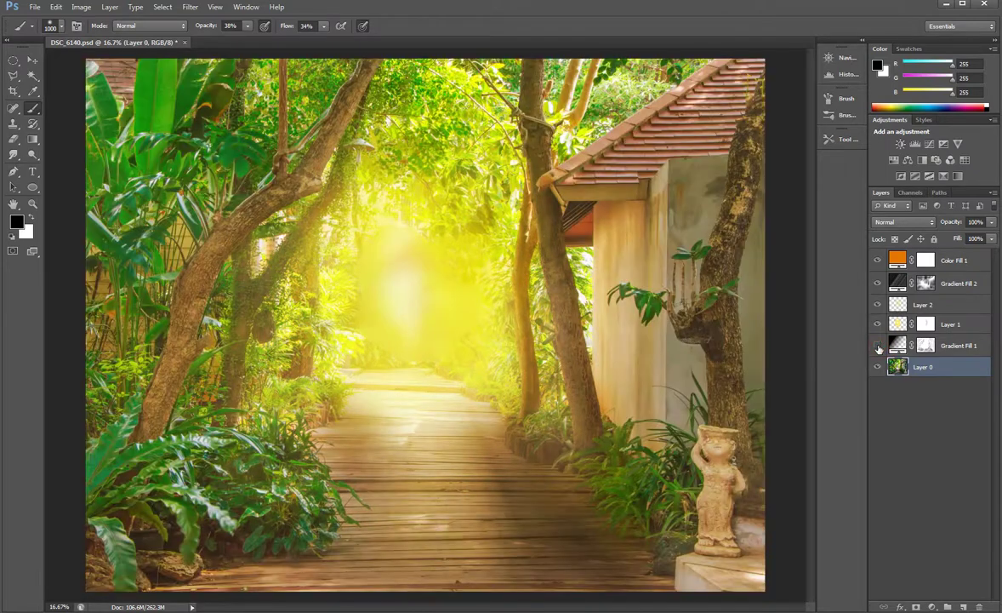
left_click(878, 324)
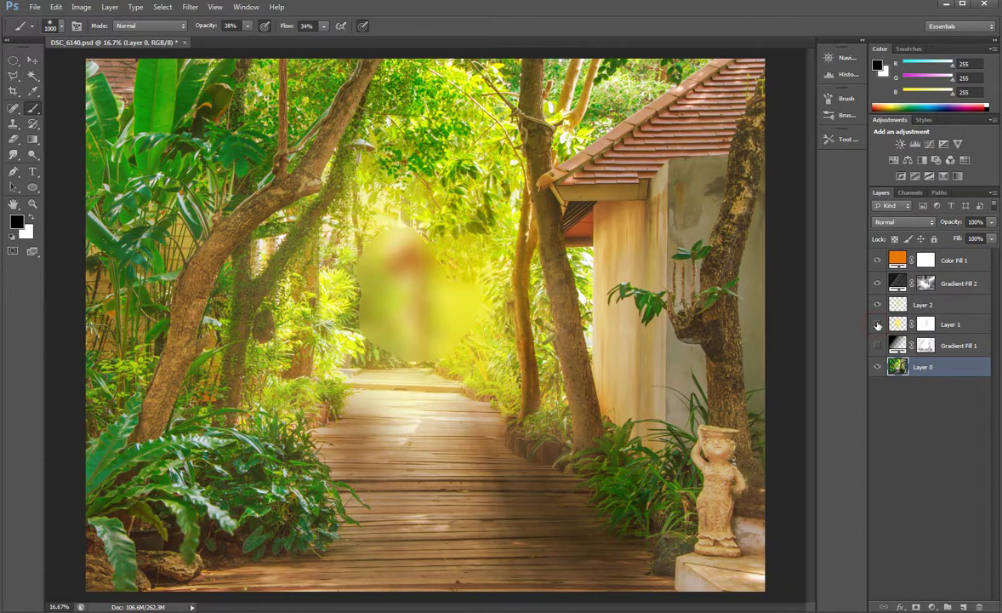
left_click(878, 304)
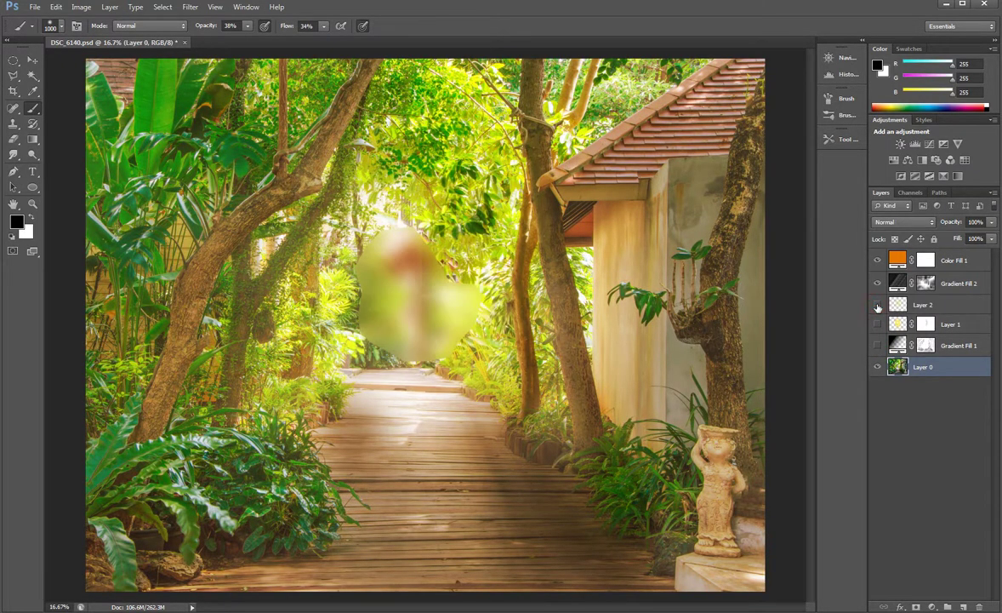
left_click(878, 283)
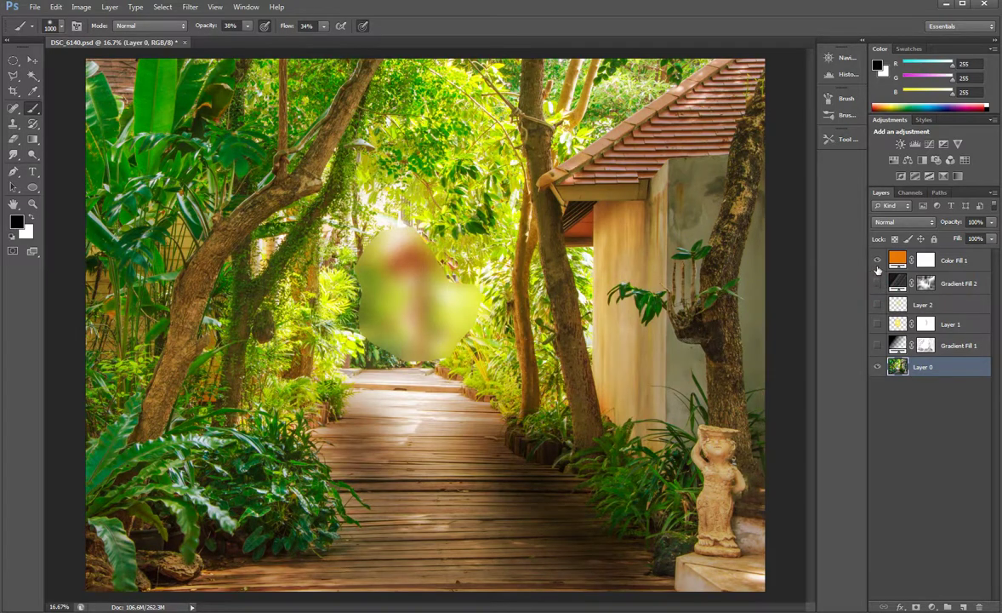
left_click(878, 261)
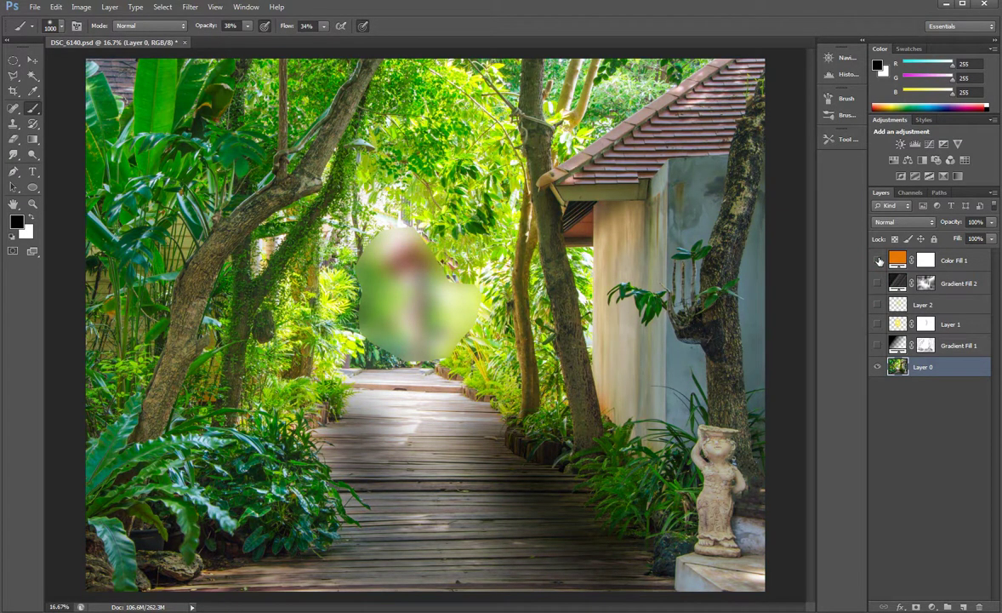
left_click_drag(879, 260, 877, 341)
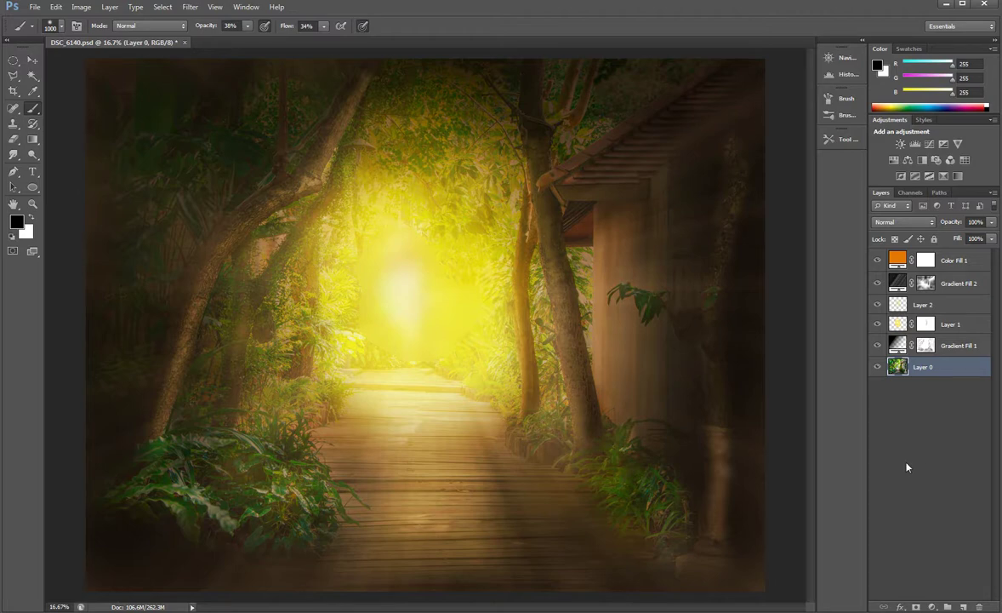
left_click(949, 260)
left_click(943, 284)
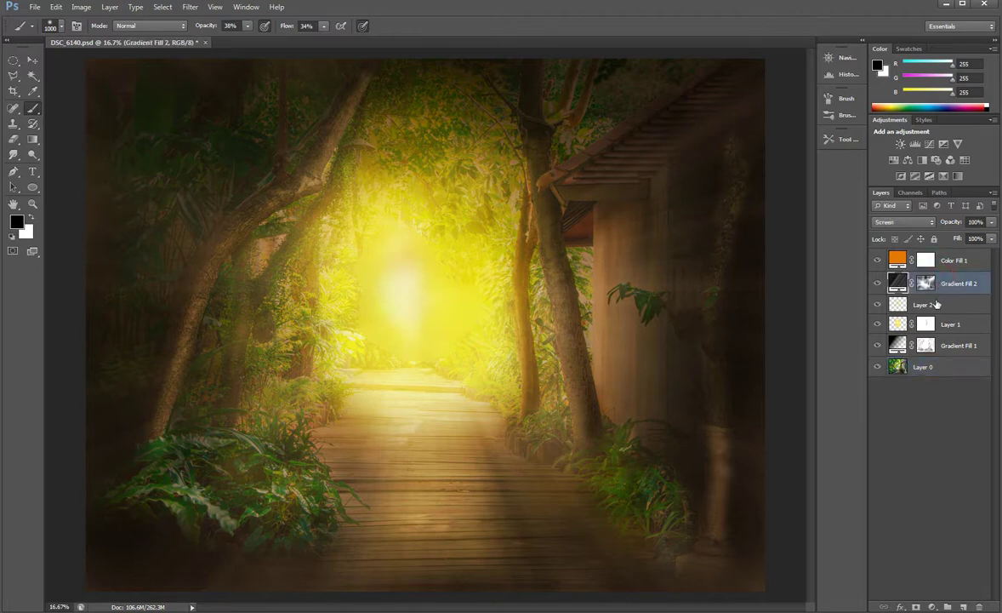
key("alt+bracketleft")
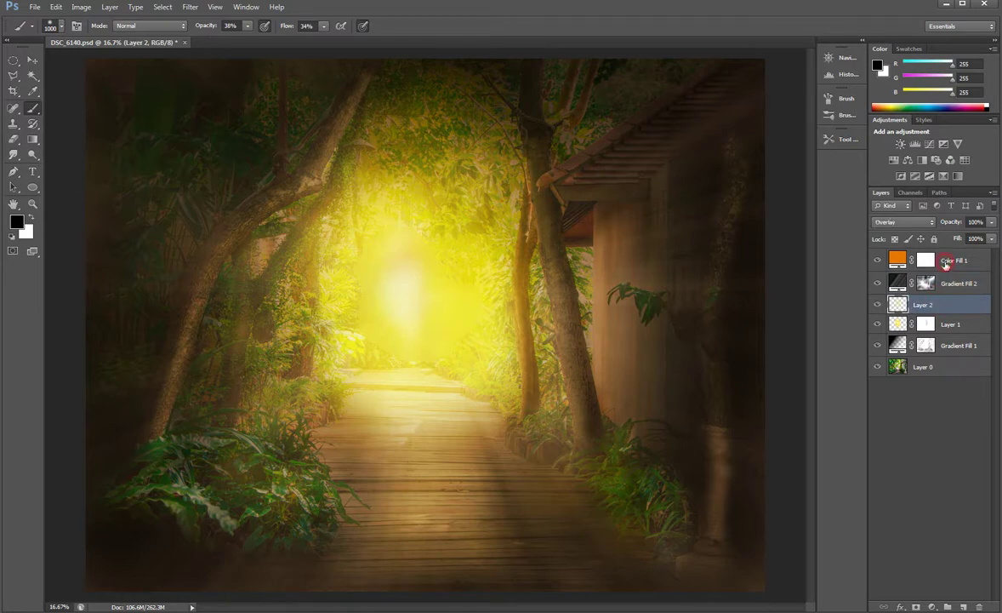
left_click(941, 285)
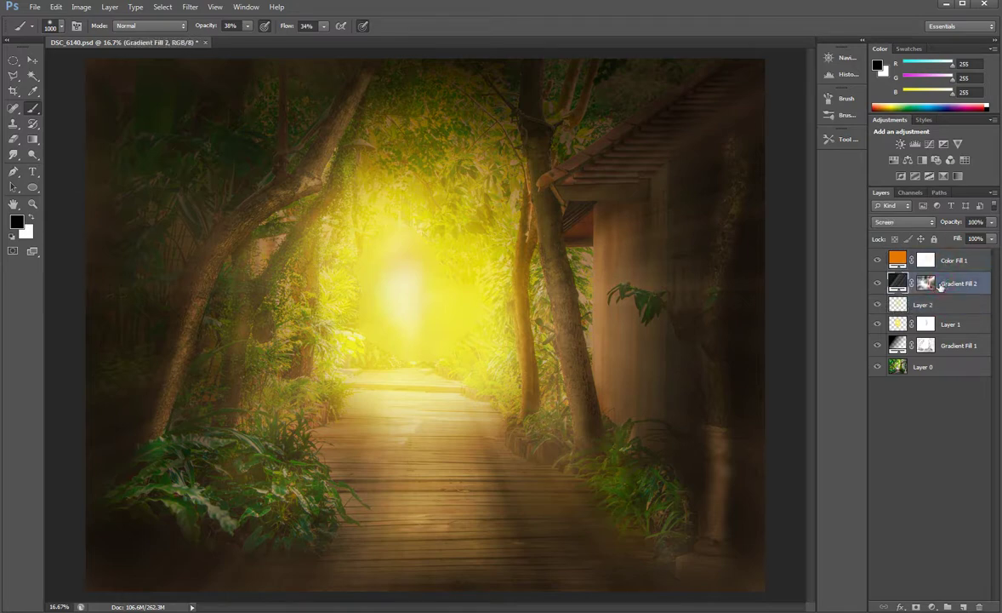
key("alt+bracketleft")
key("alt+bracketleft")
left_click(954, 346)
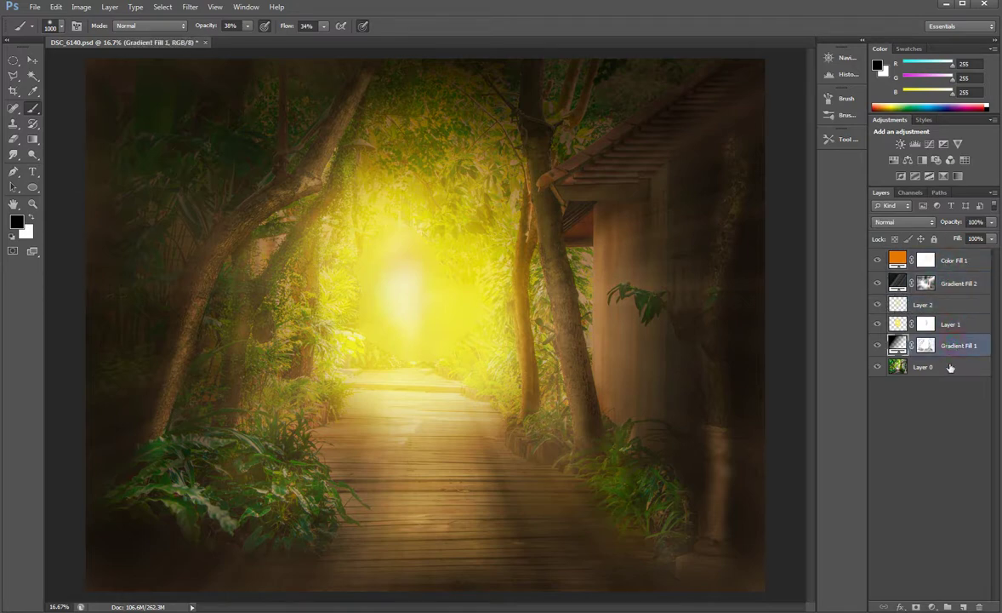
left_click(948, 368)
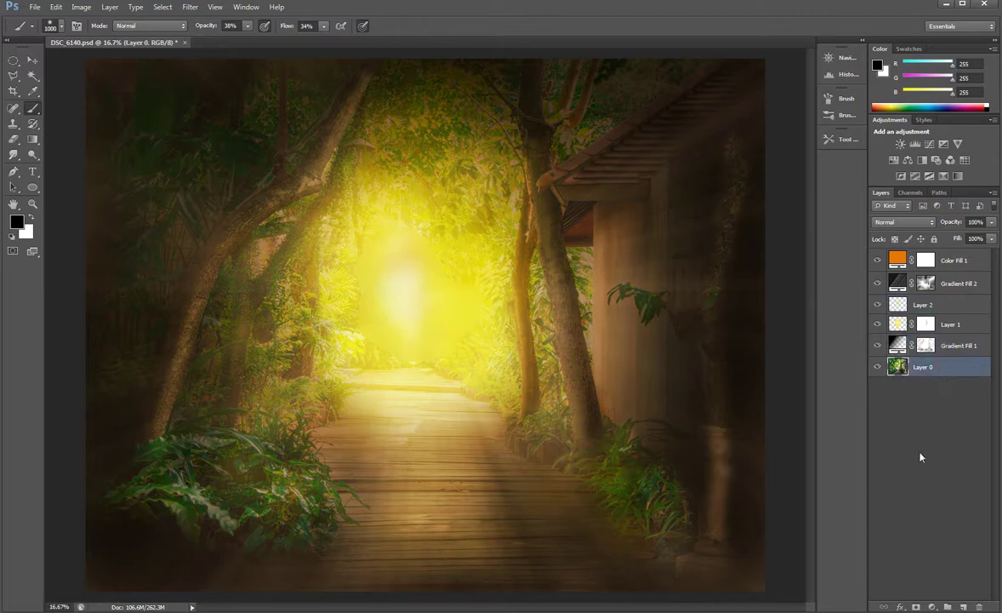